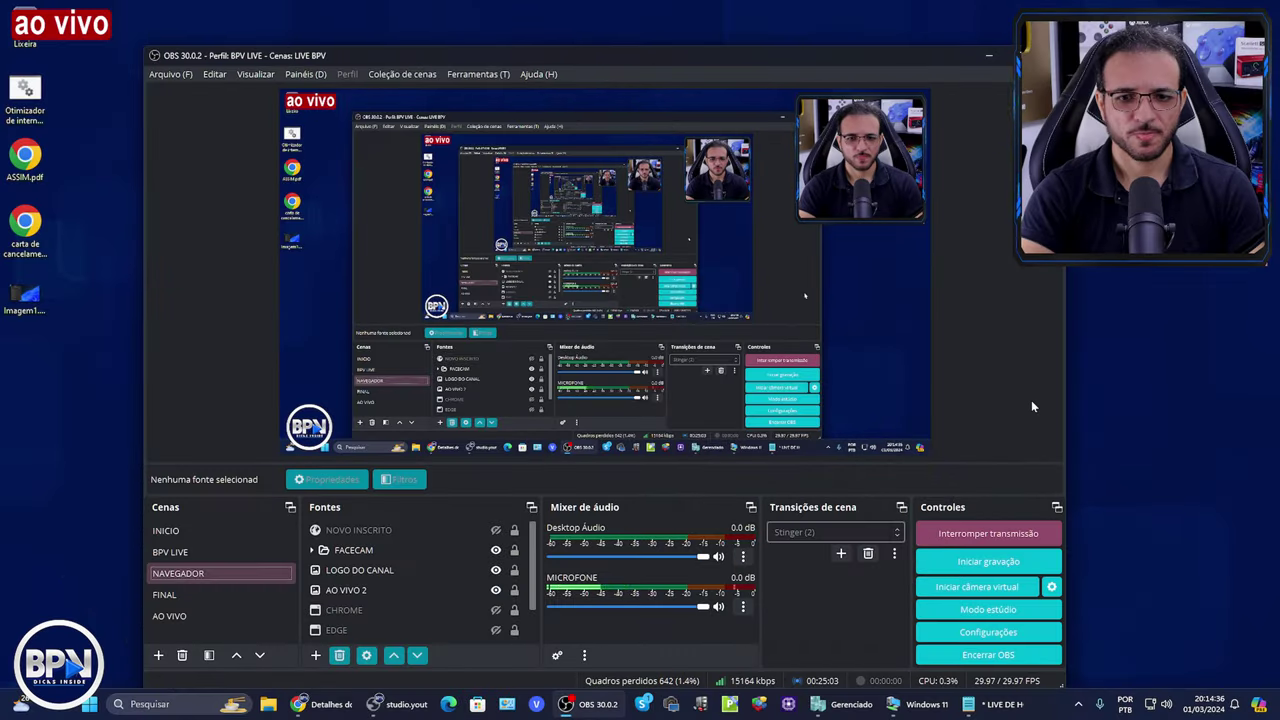
Step: Minimize OBS and switch to the Windows 11 23H2 virtual machine
left_click(989, 57)
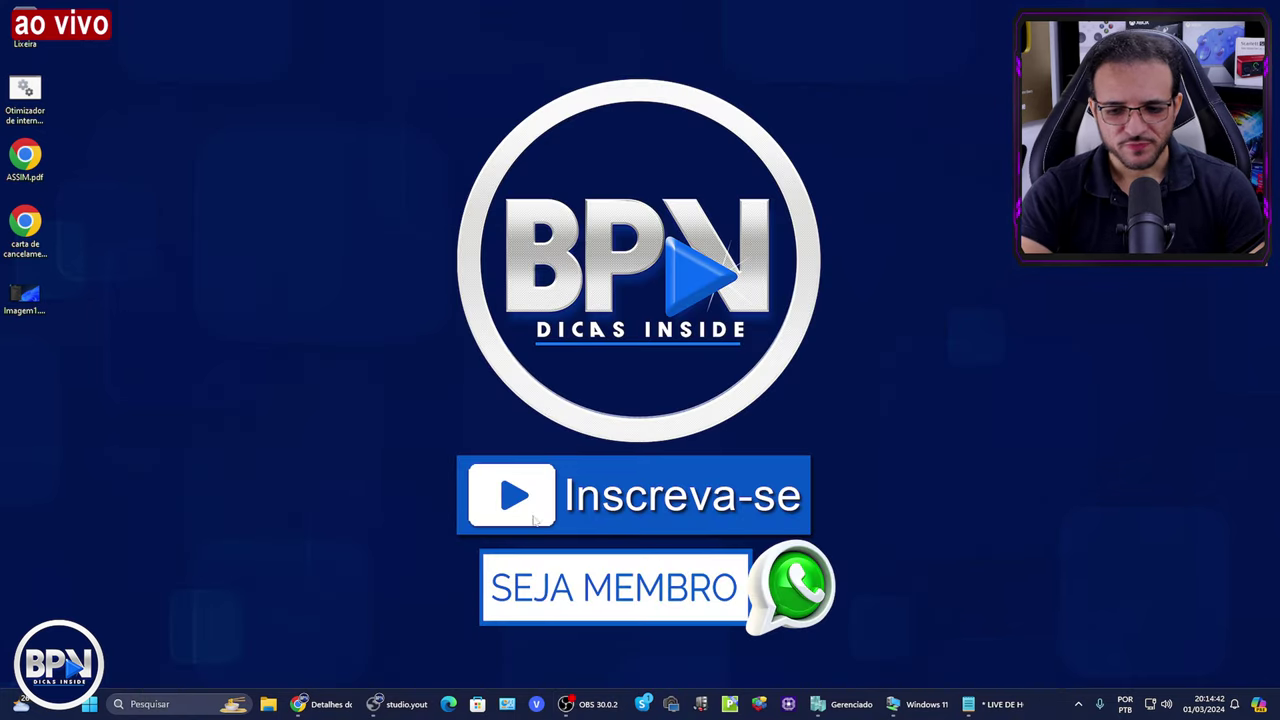
left_click(929, 713)
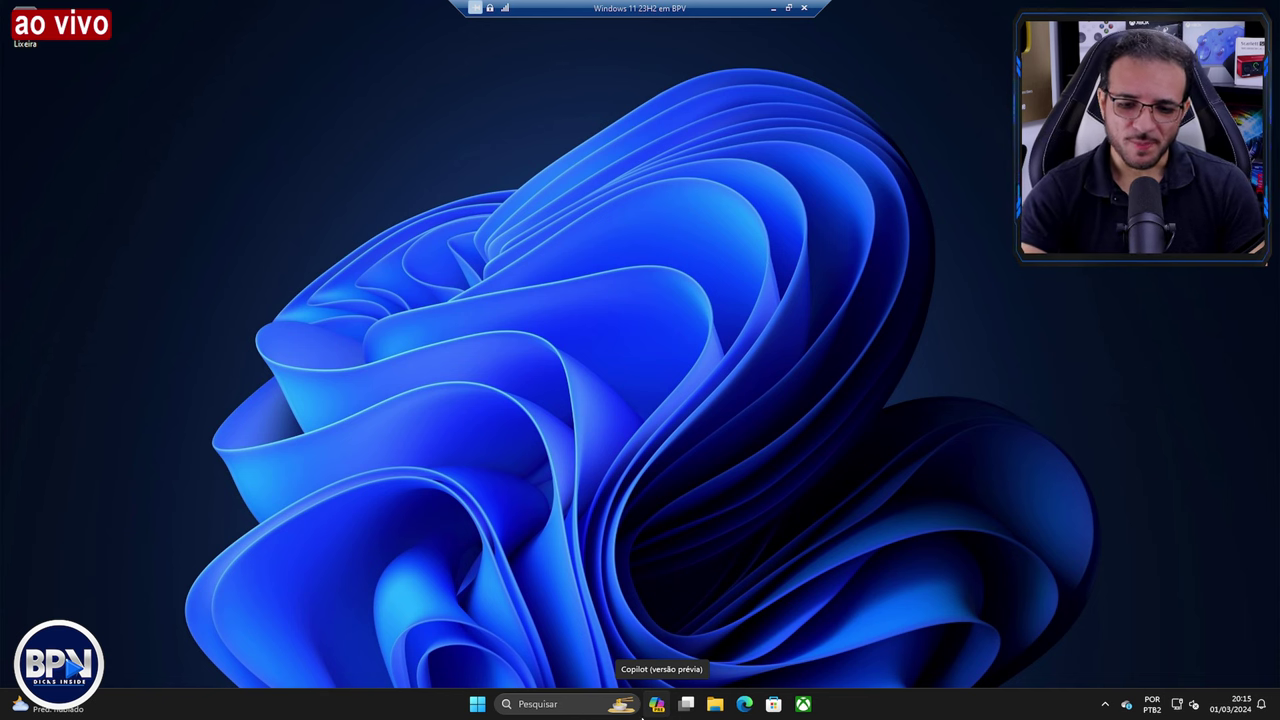
Step: Compare where the Copilot icon sits on the taskbars of the virtual machine and the host computer, ending in the virtual machine
left_click(660, 705)
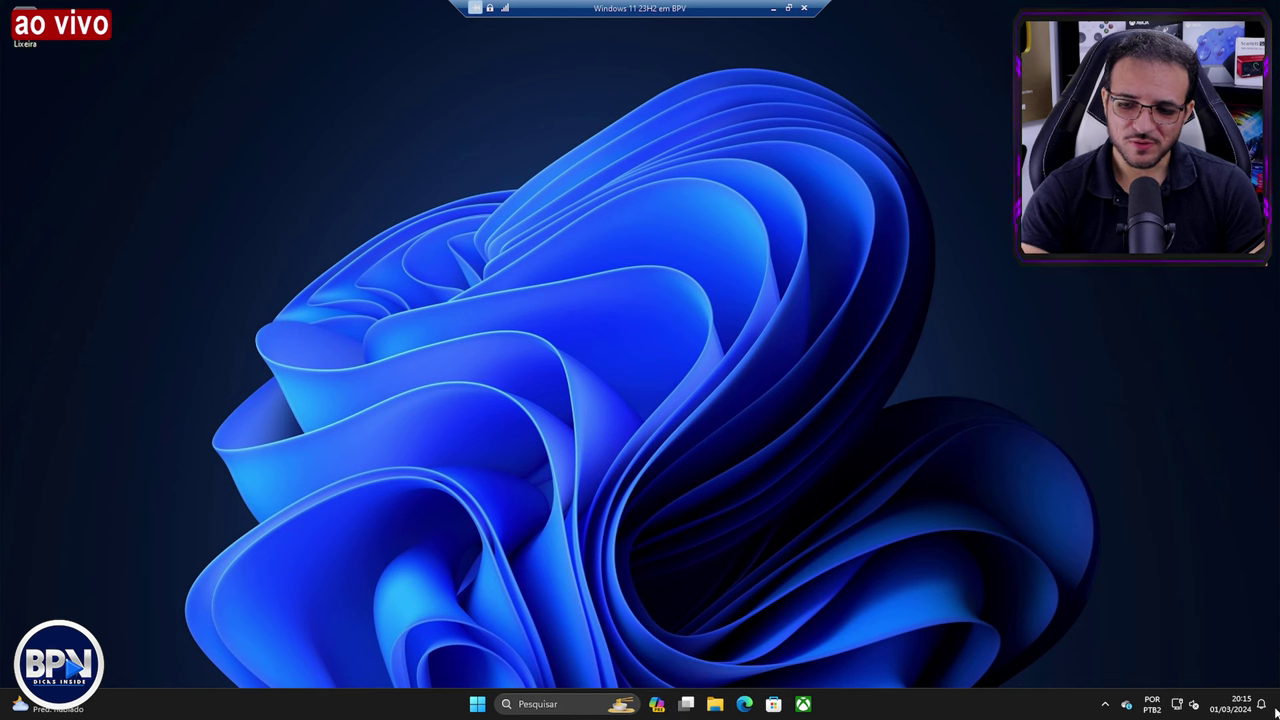
left_click(772, 8)
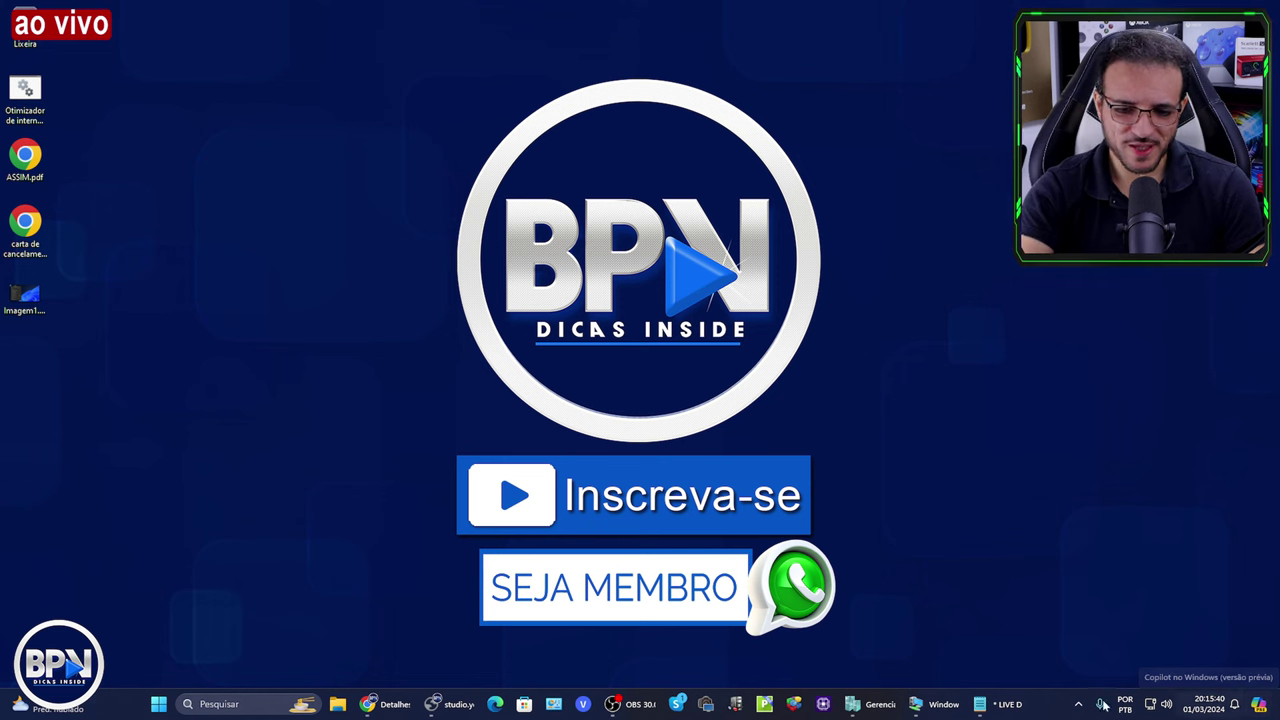
mouse_move(944, 706)
left_click(938, 652)
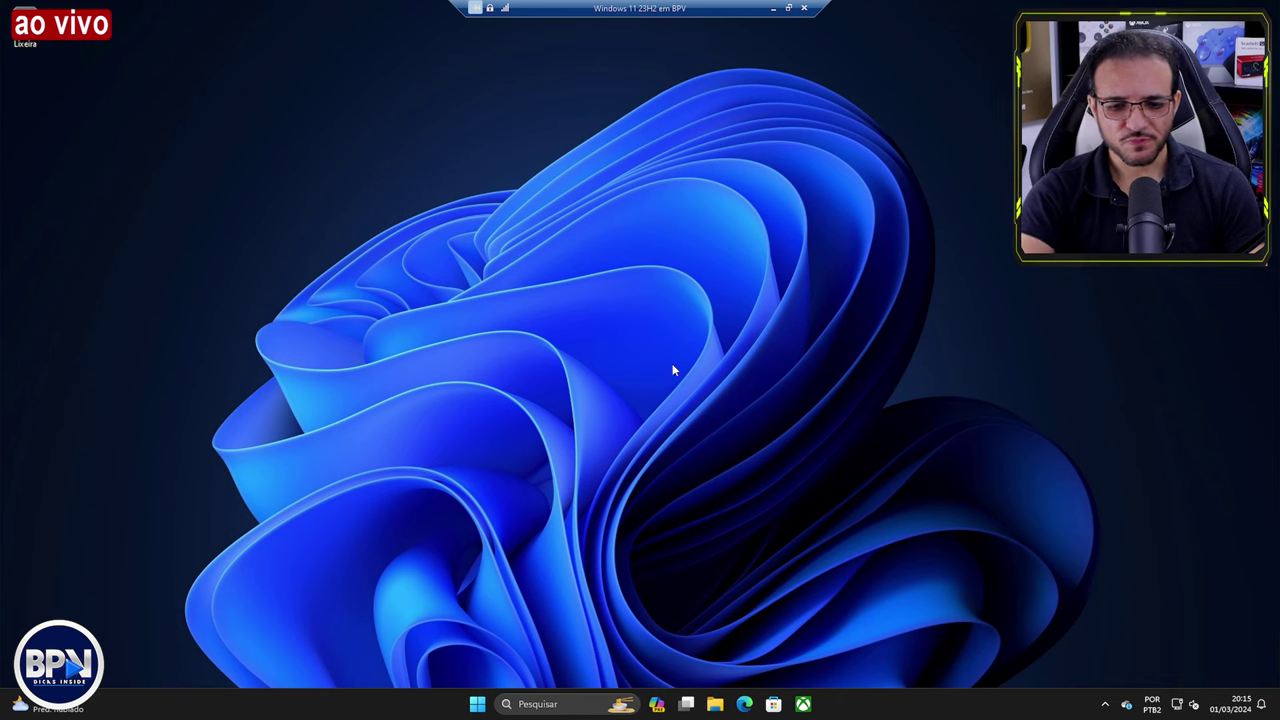
Step: Open the Windows Update page in the virtual machine's Settings
left_click(478, 704)
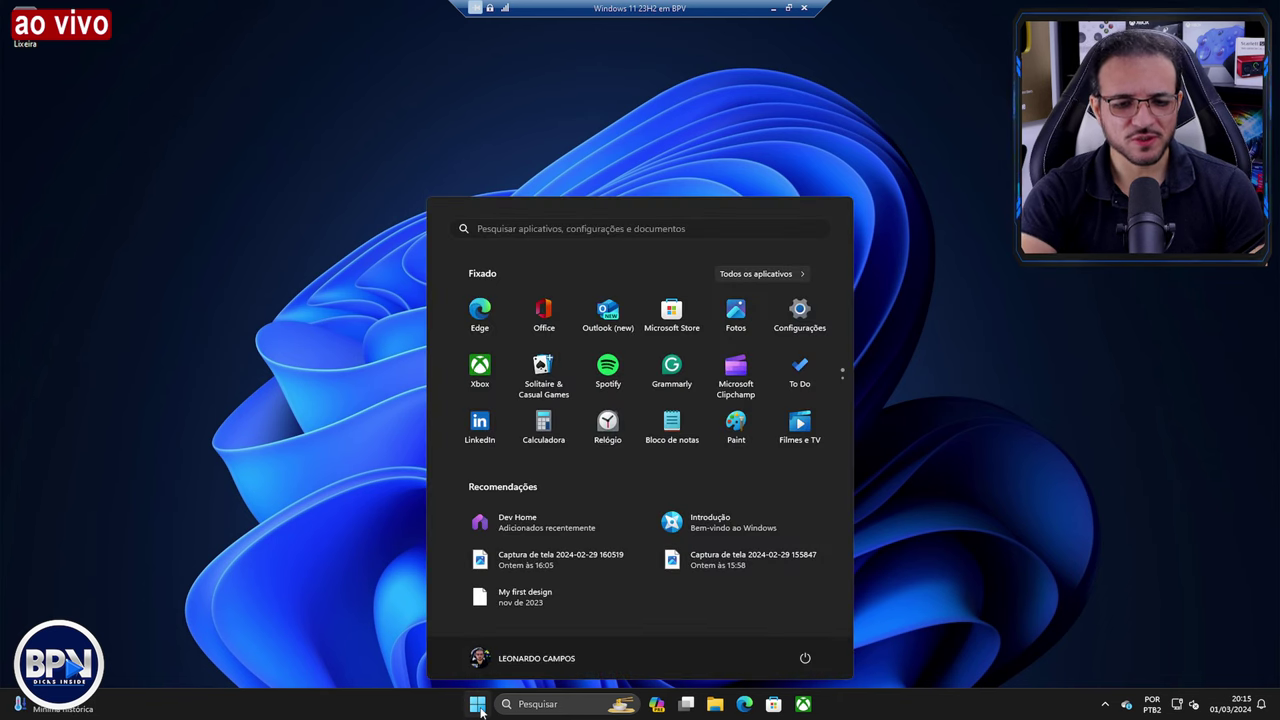
left_click(818, 333)
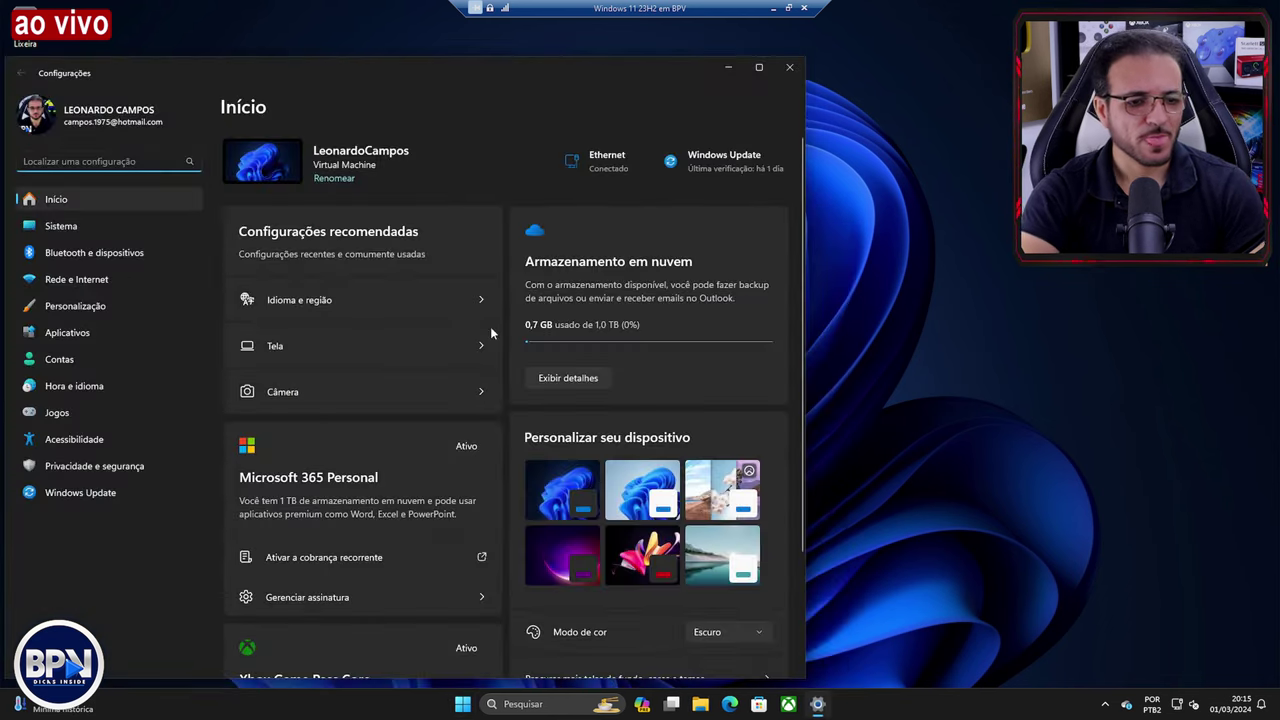
left_click(80, 492)
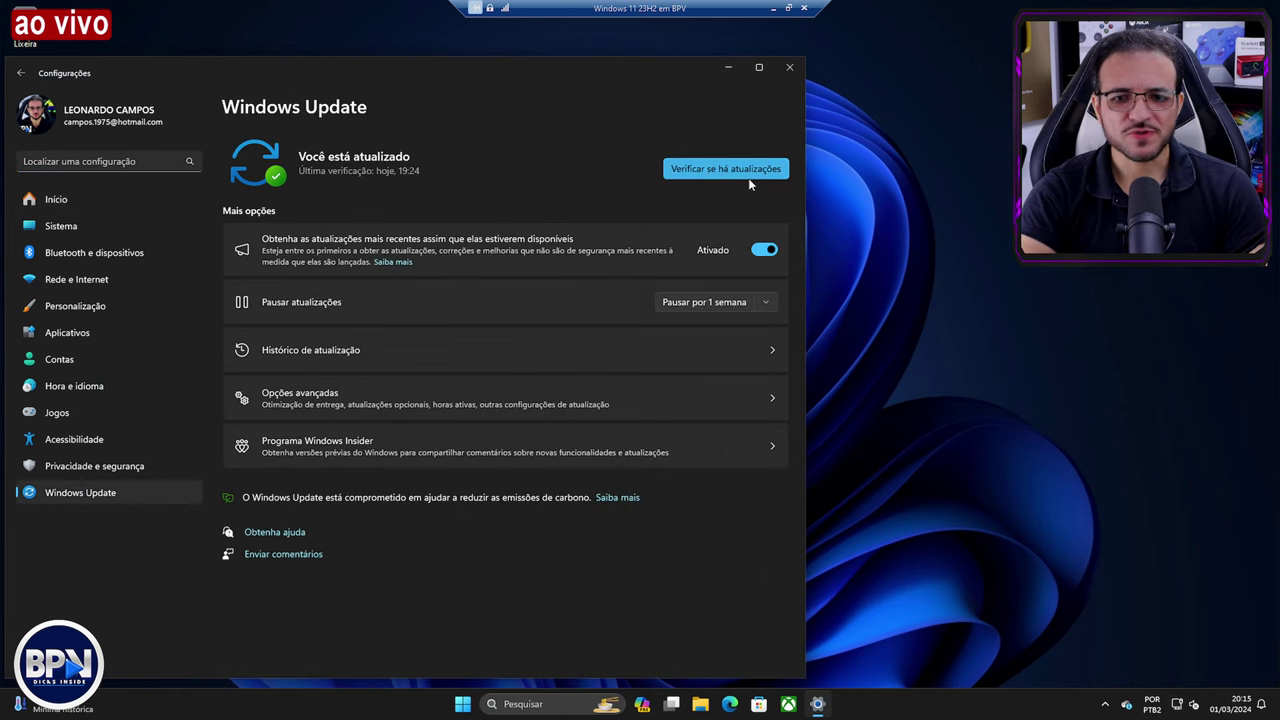
Step: Review the installed quality updates in the update history and return to the Windows Update page
left_click(367, 352)
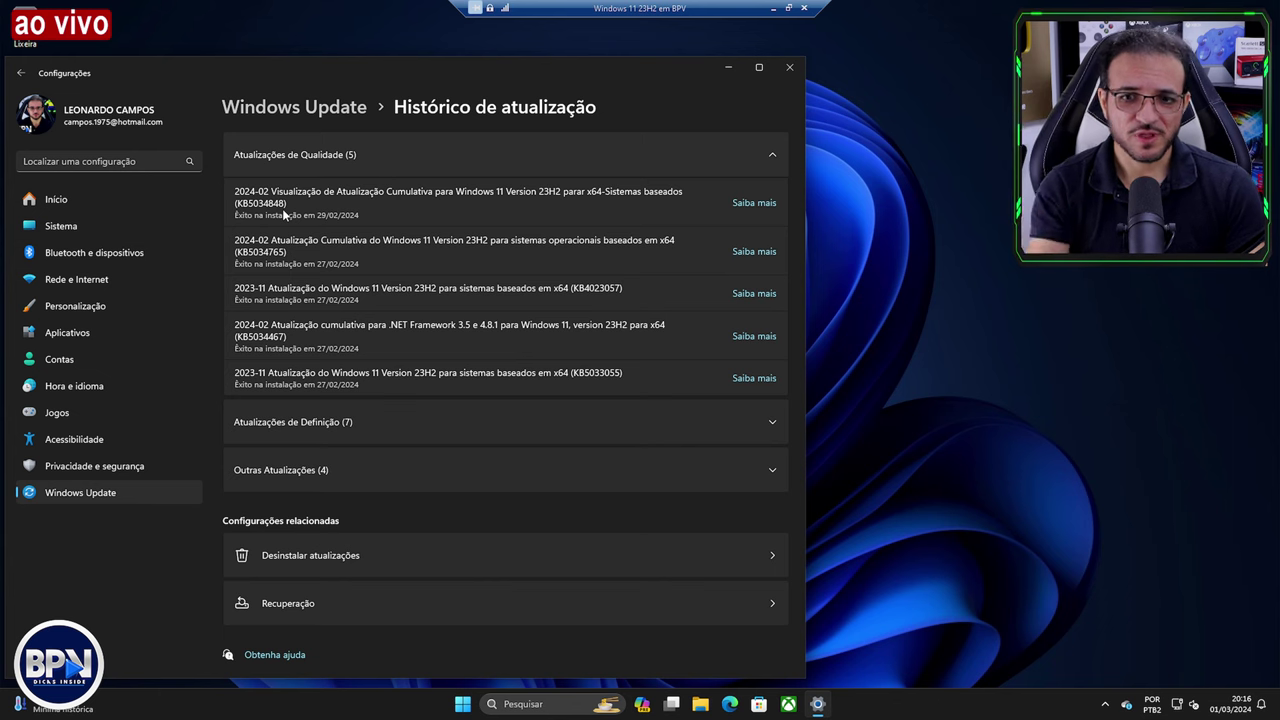
left_click(20, 74)
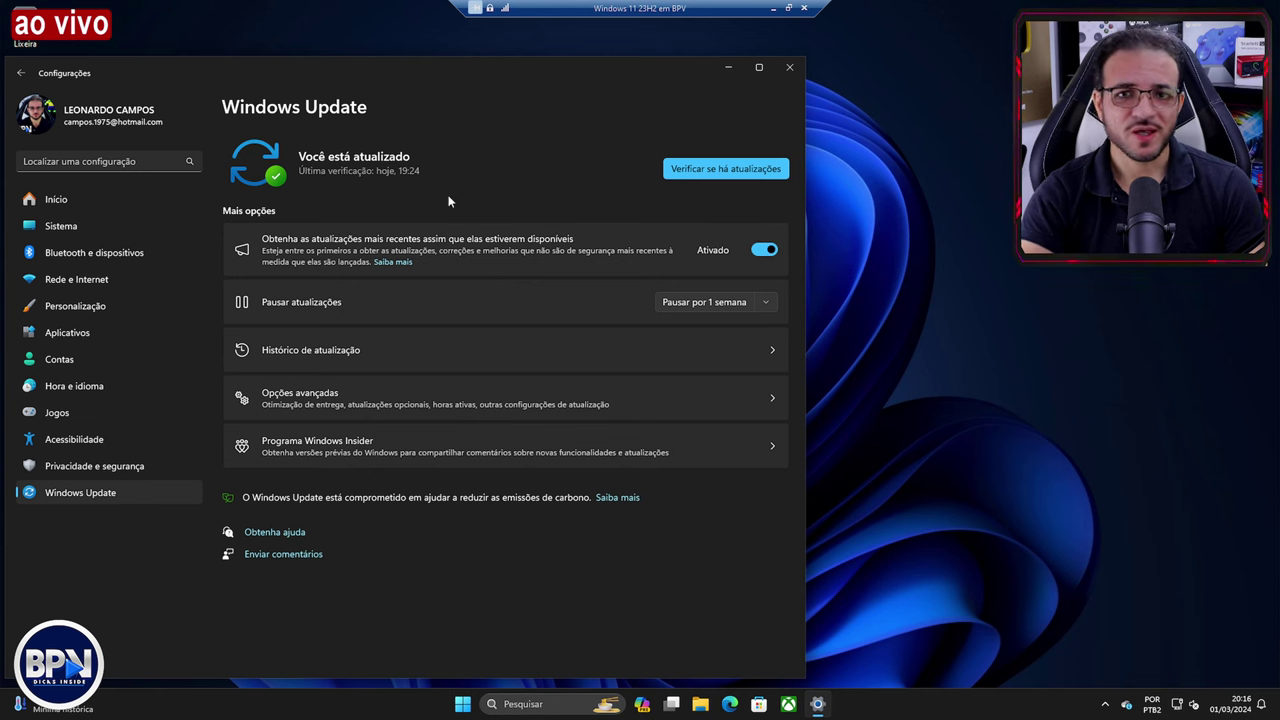
left_click(354, 351)
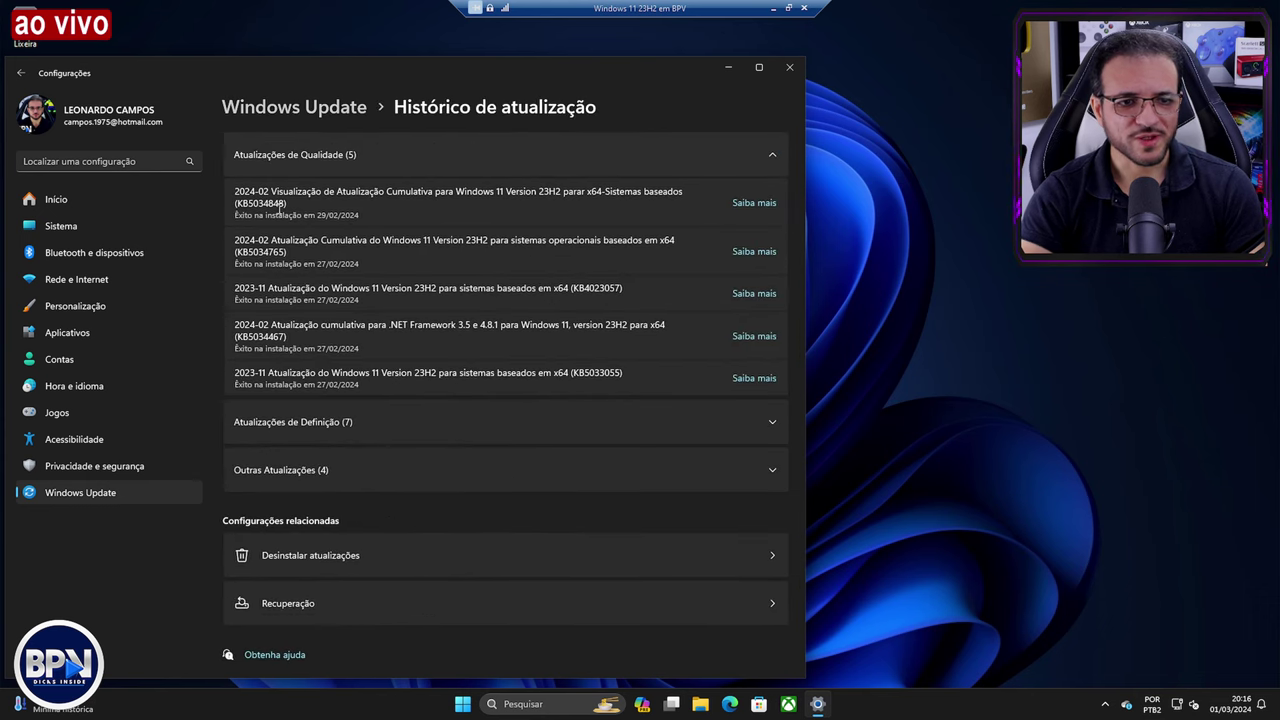
left_click(20, 73)
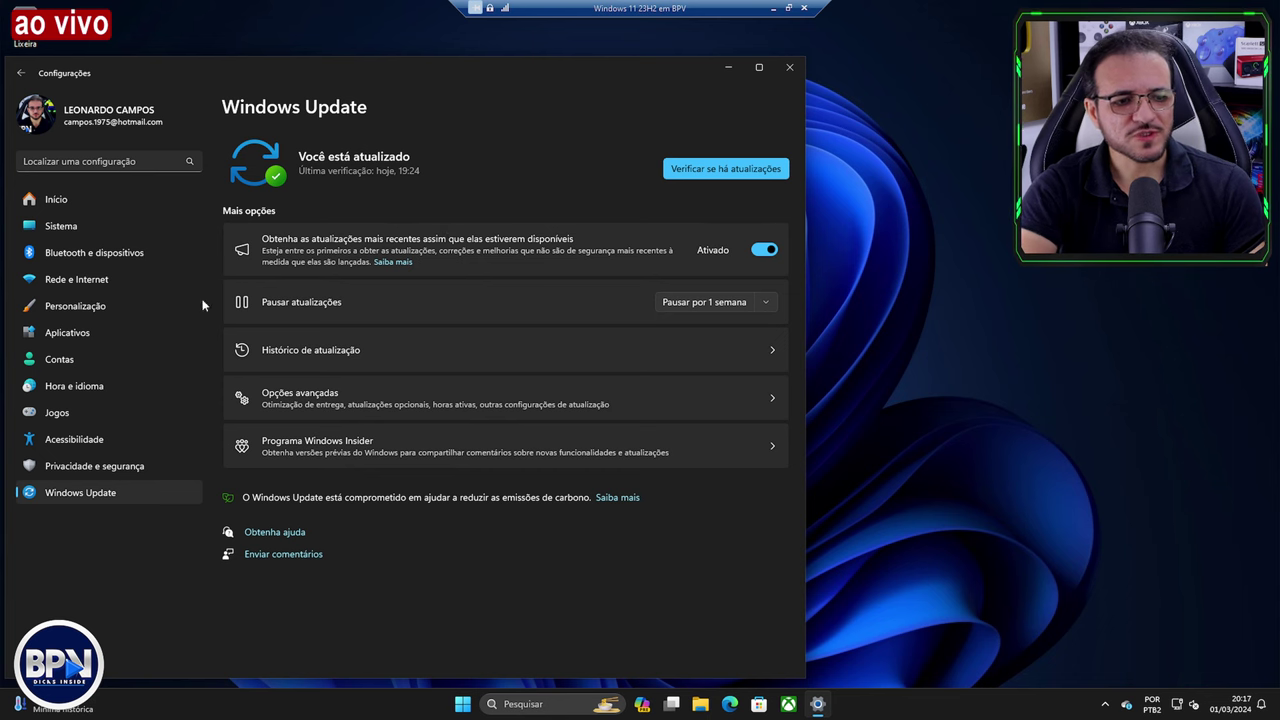
Step: Open the Recuperação page of the system settings and reposition the Settings window
left_click(86, 228)
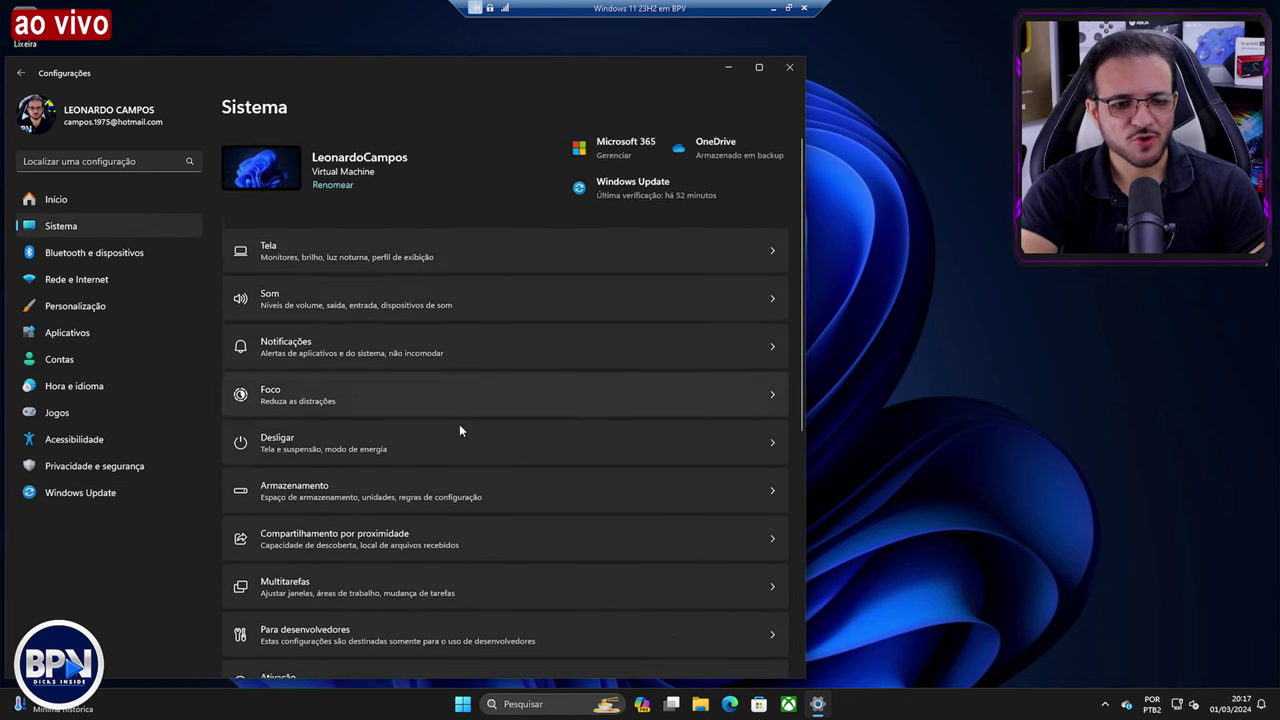
scroll(460, 428, "down", 3)
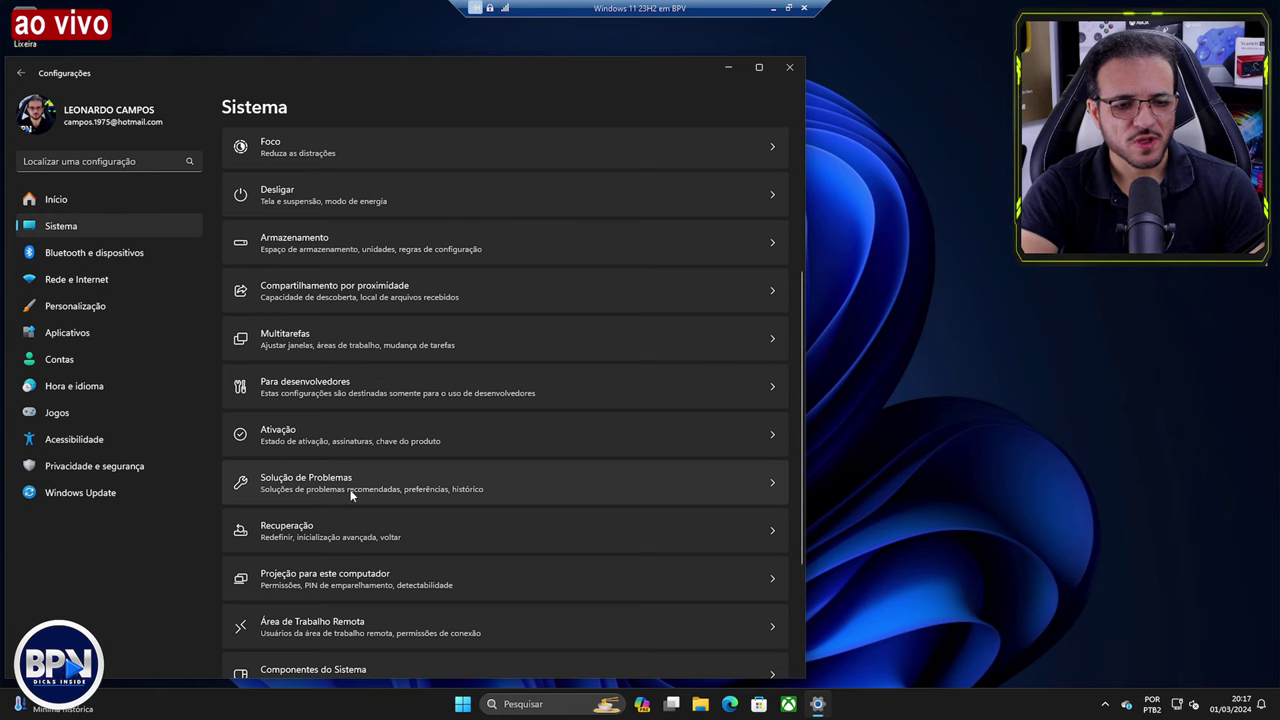
scroll(351, 494, "down", 3)
left_click(335, 365)
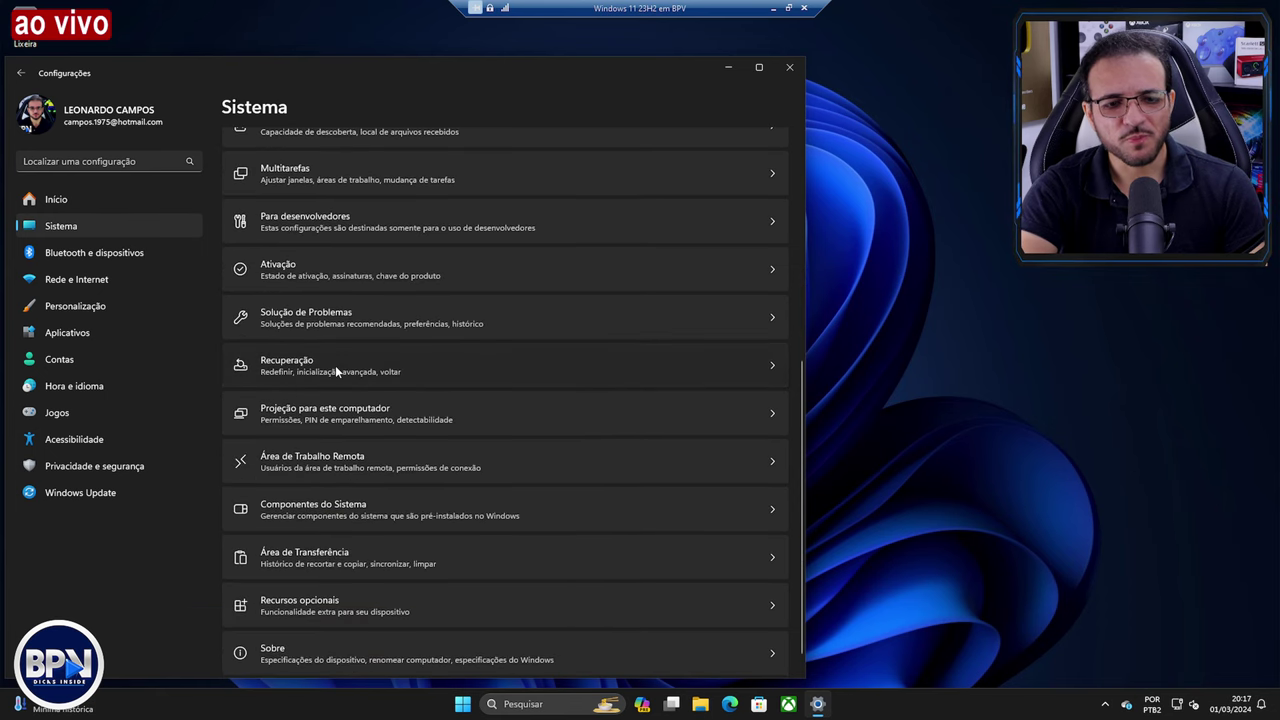
left_click_drag(533, 66, 609, 30)
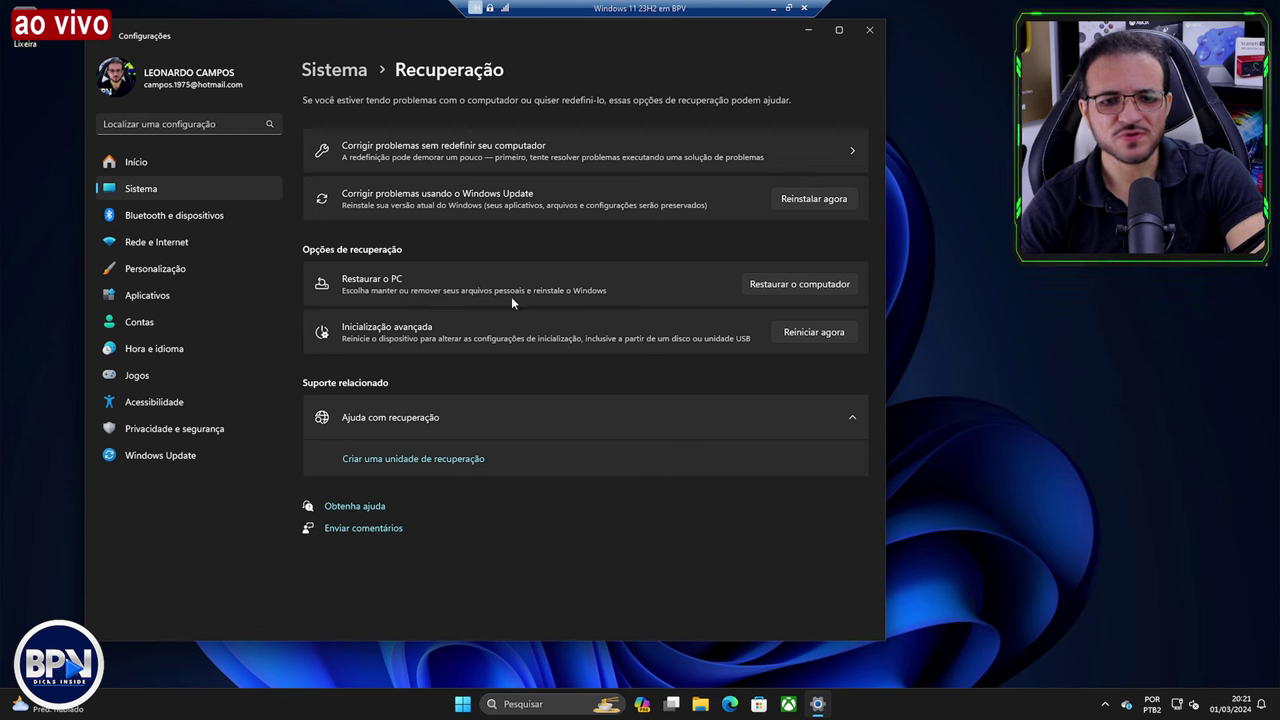
Step: Examine the keep-files and remove-everything choices offered for resetting the PC, and cancel the reset
left_click(811, 286)
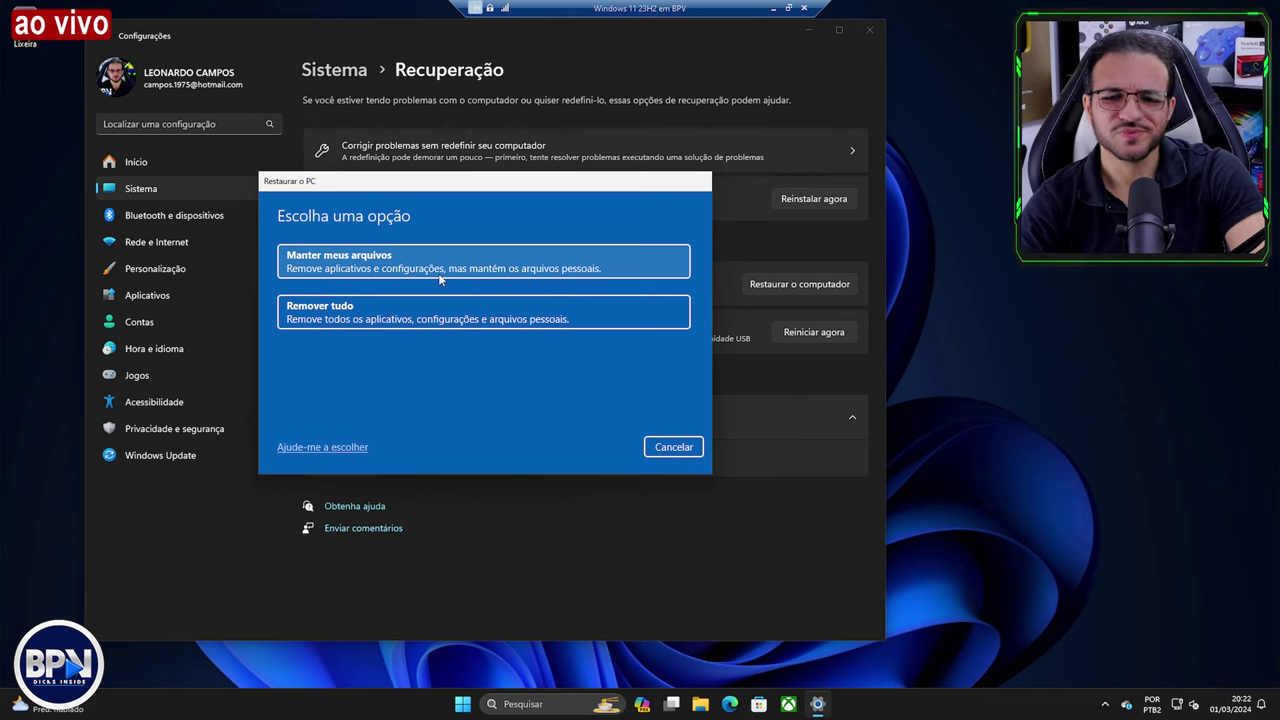
left_click(675, 447)
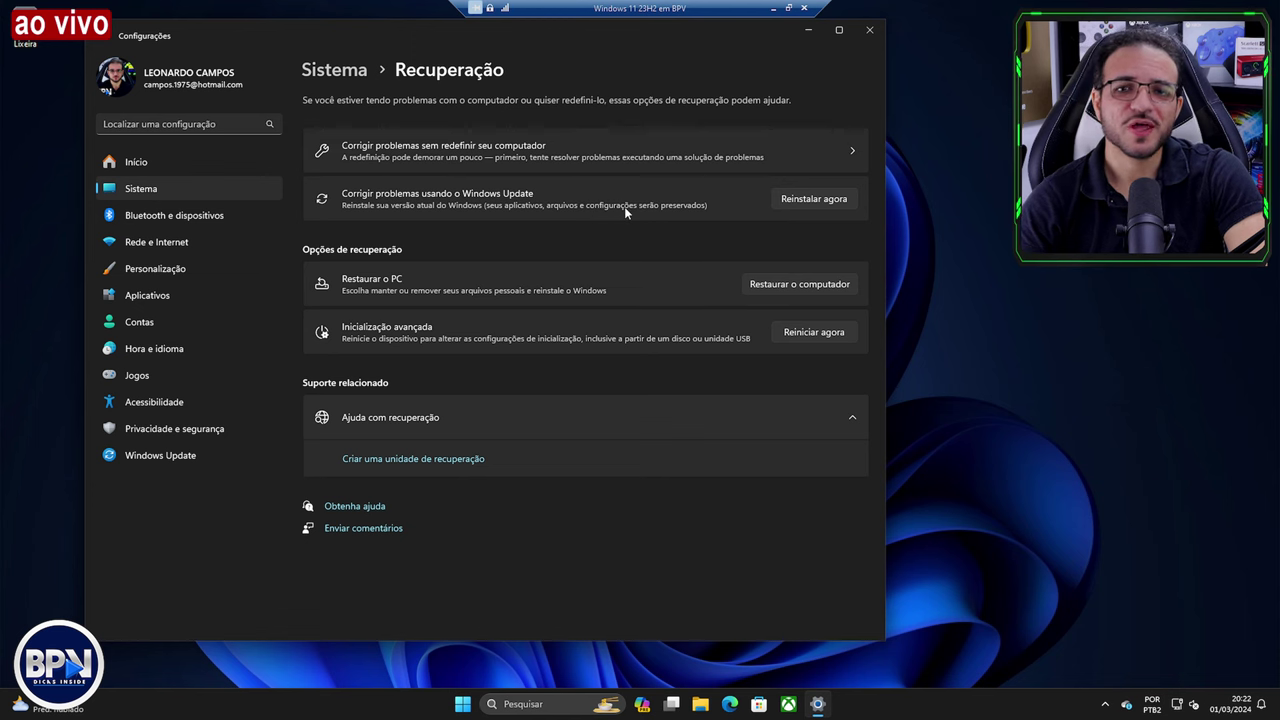
Step: Try to repair Windows by reinstalling through Windows Update with automatic restart 15 minutes after installation, and dismiss the resulting notice
left_click(814, 200)
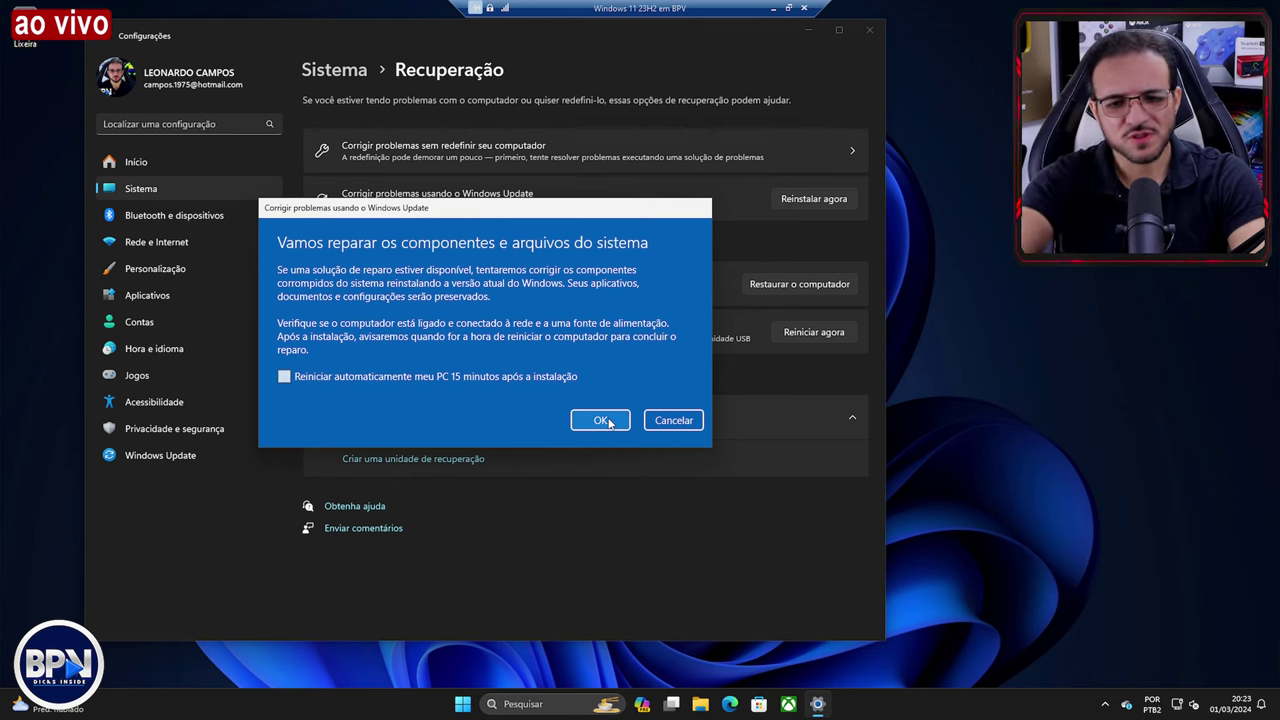
left_click(285, 377)
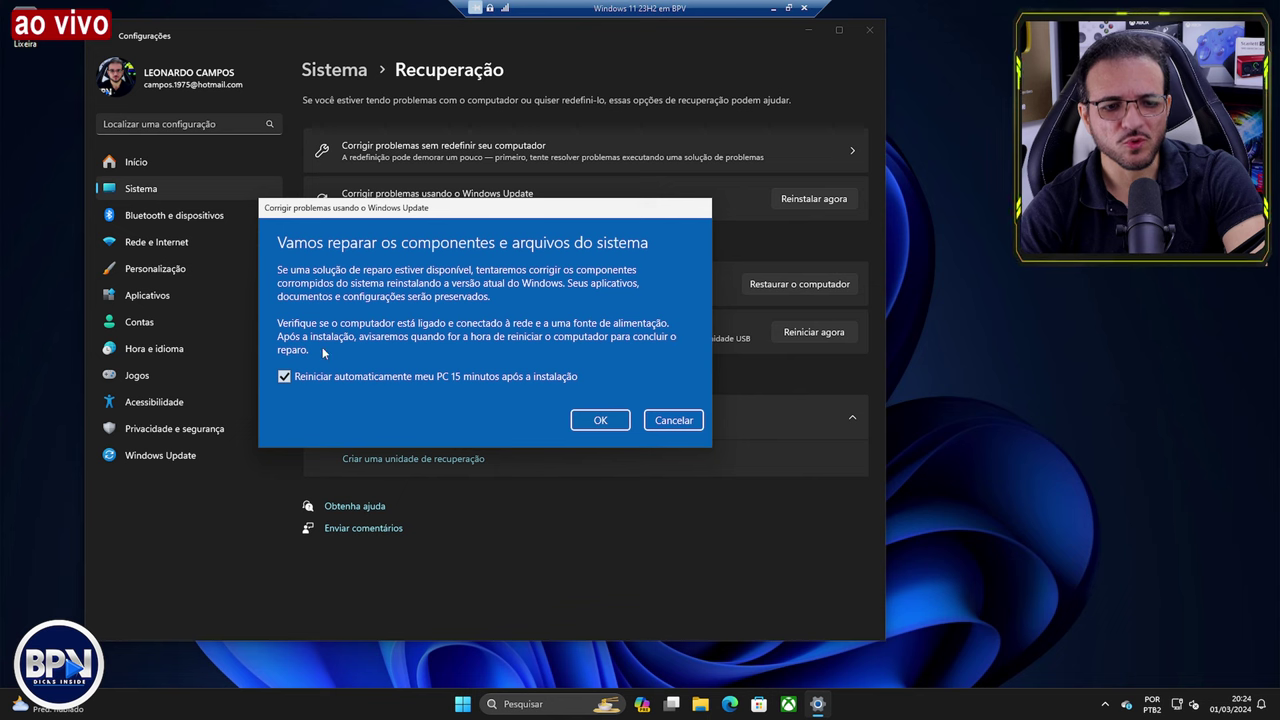
left_click(601, 420)
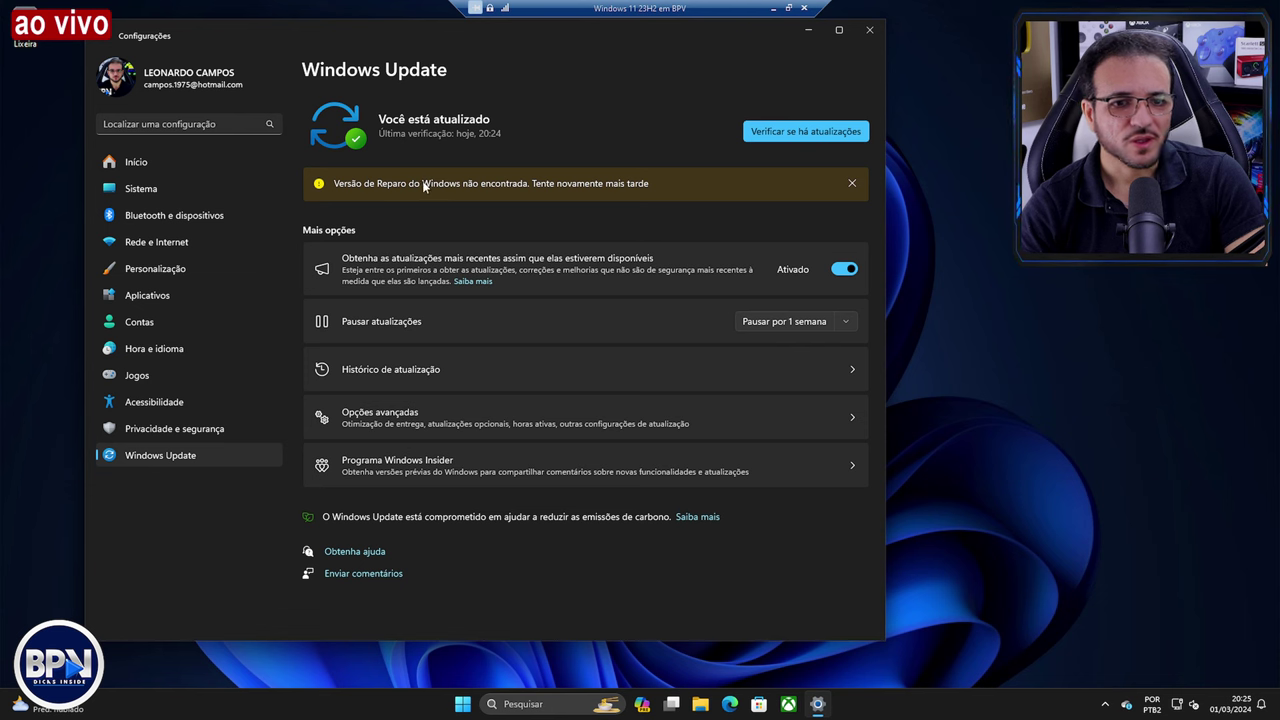
left_click(852, 184)
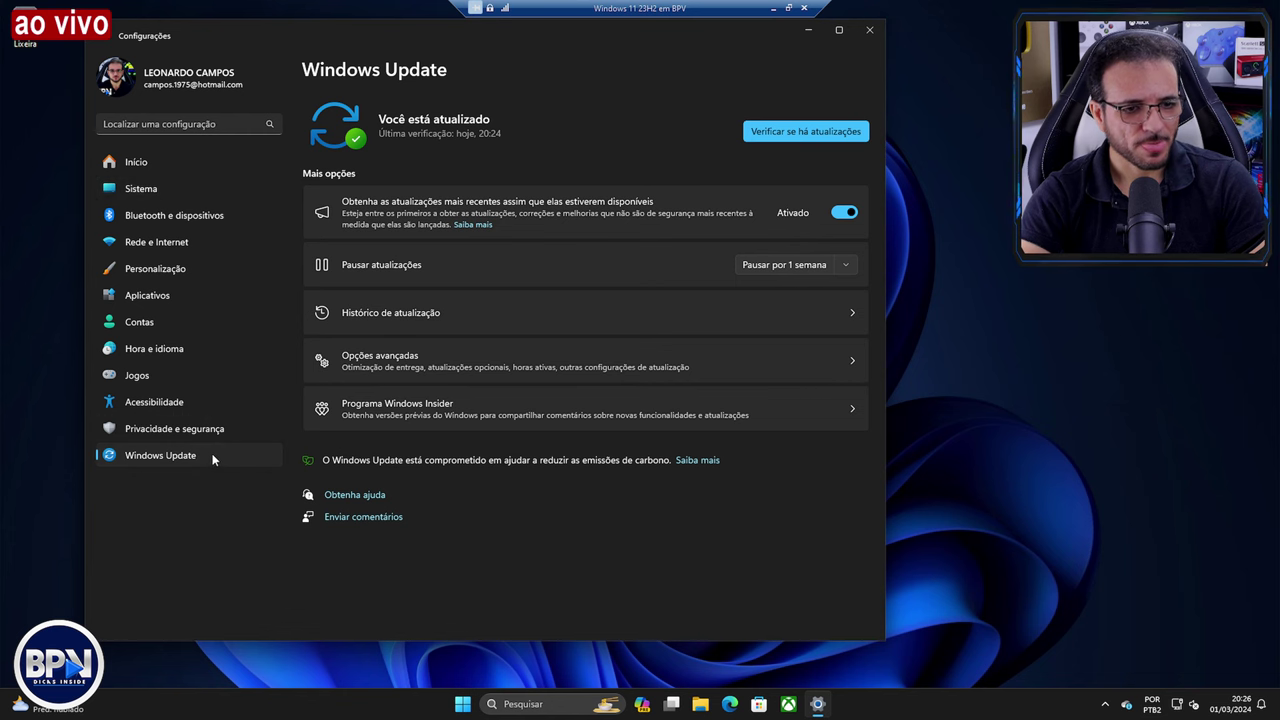
Step: Return to the Recuperação page of the system settings
left_click(166, 188)
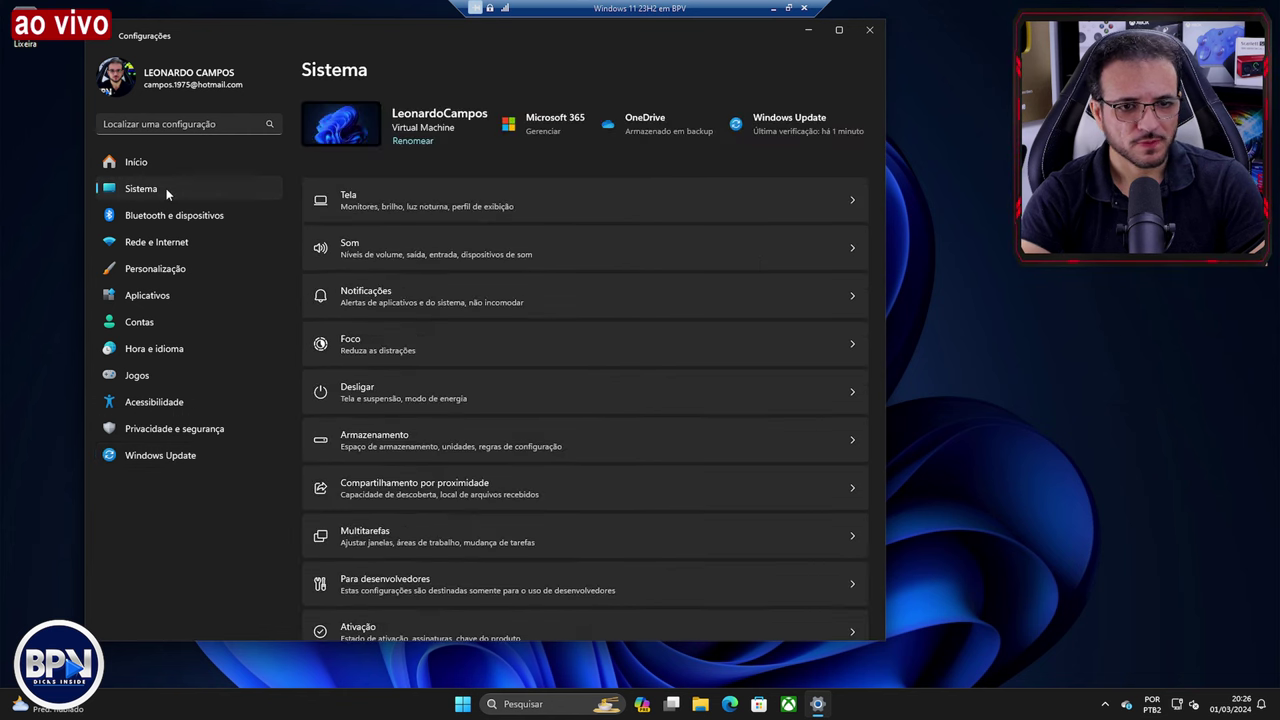
scroll(495, 400, "down", 3)
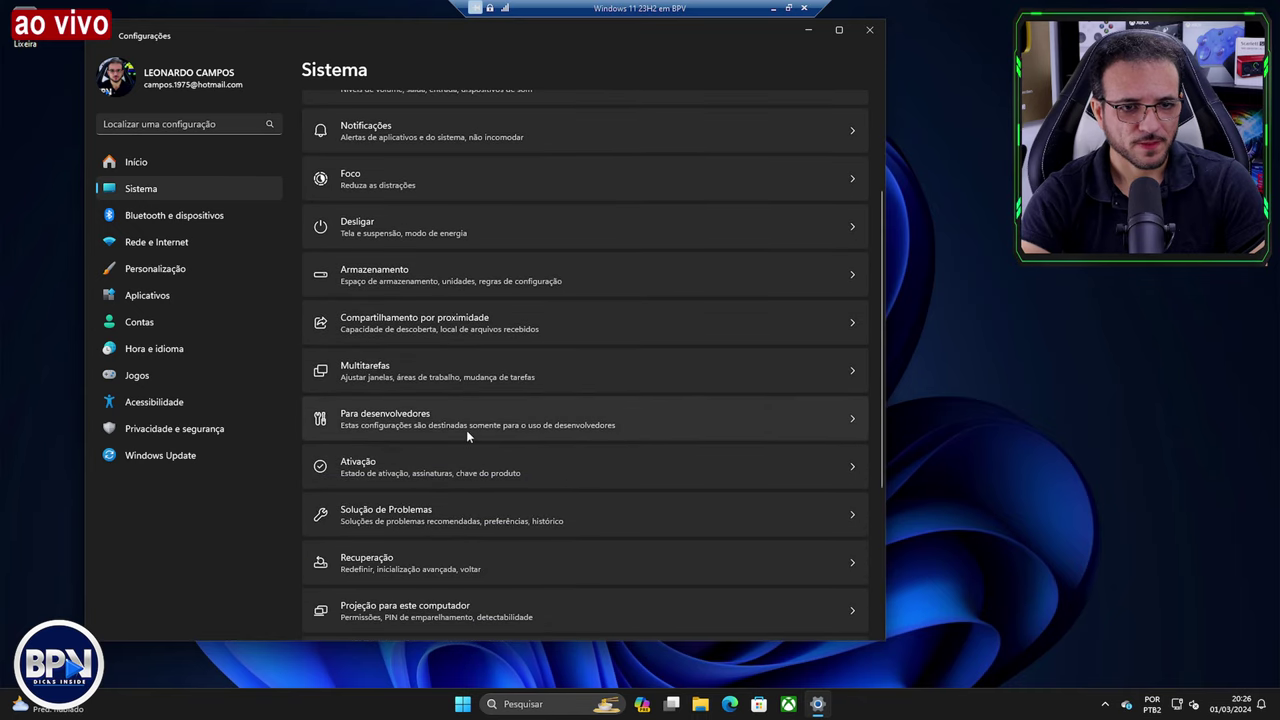
scroll(413, 459, "down", 1)
scroll(413, 455, "down", 1)
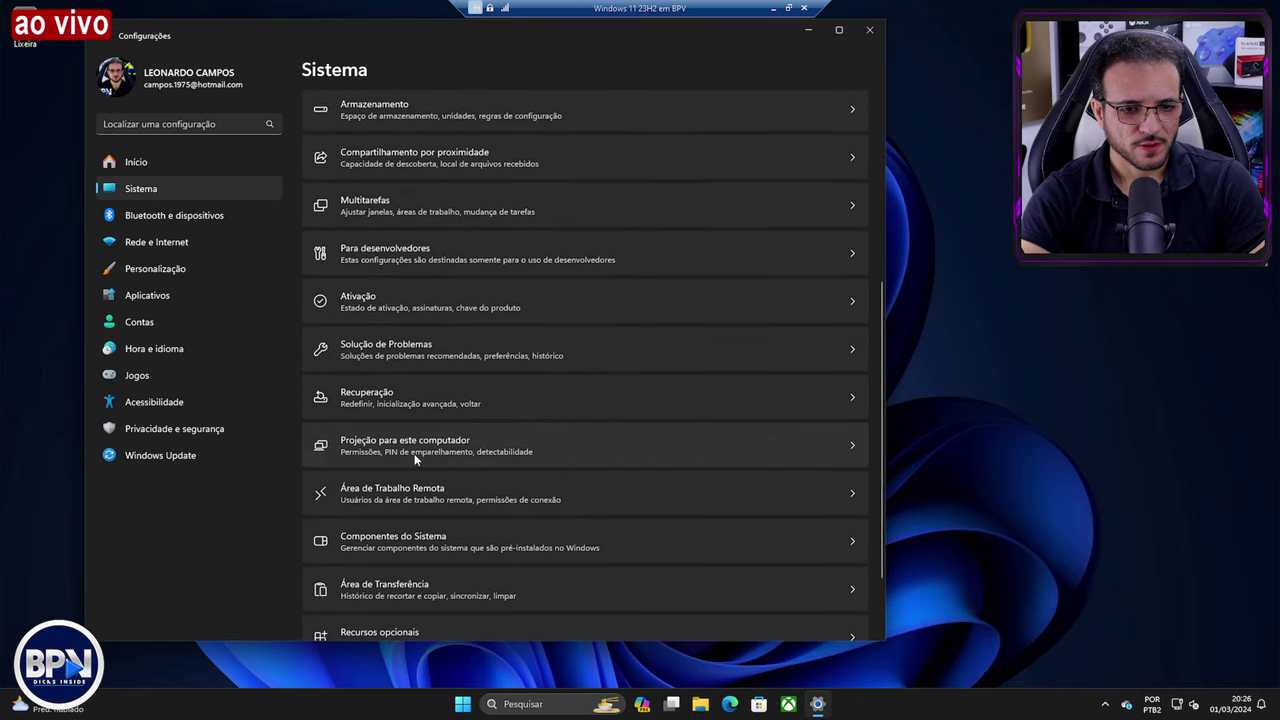
left_click(473, 400)
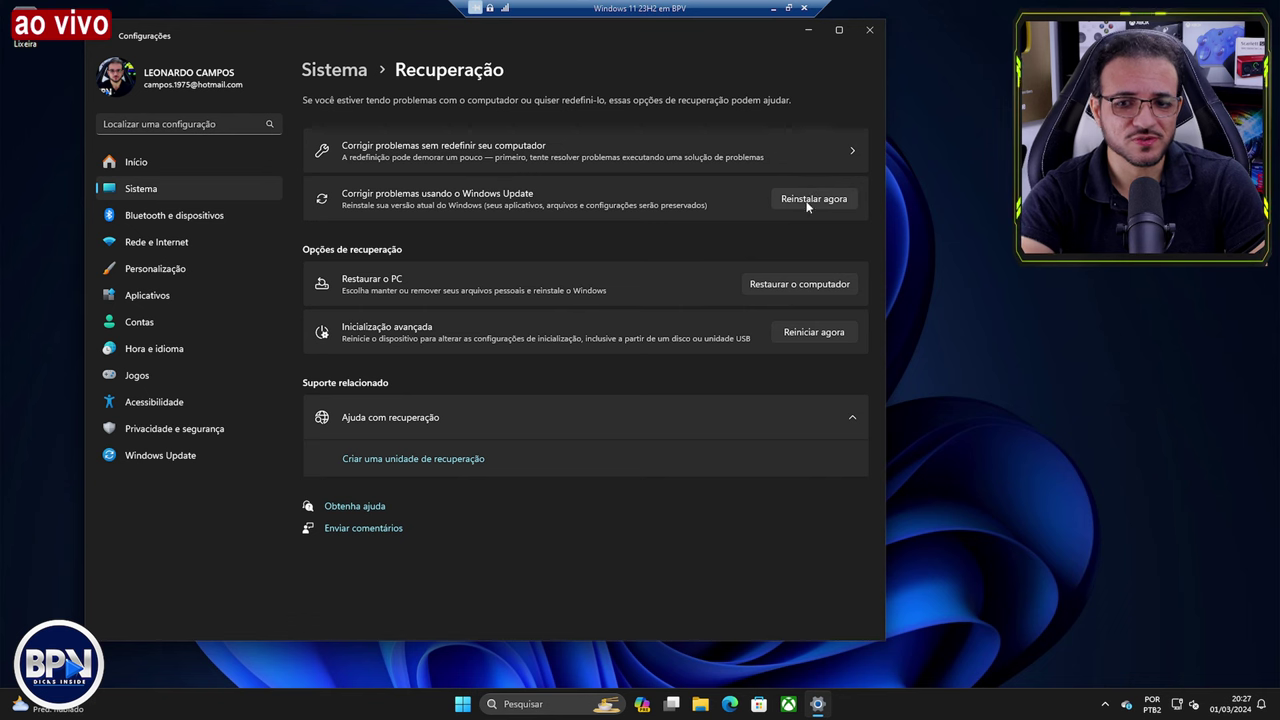
Step: Walk through the PC reset with Manter meus arquivos and Download da nuvem up to its final summary, and cancel it
left_click(798, 284)
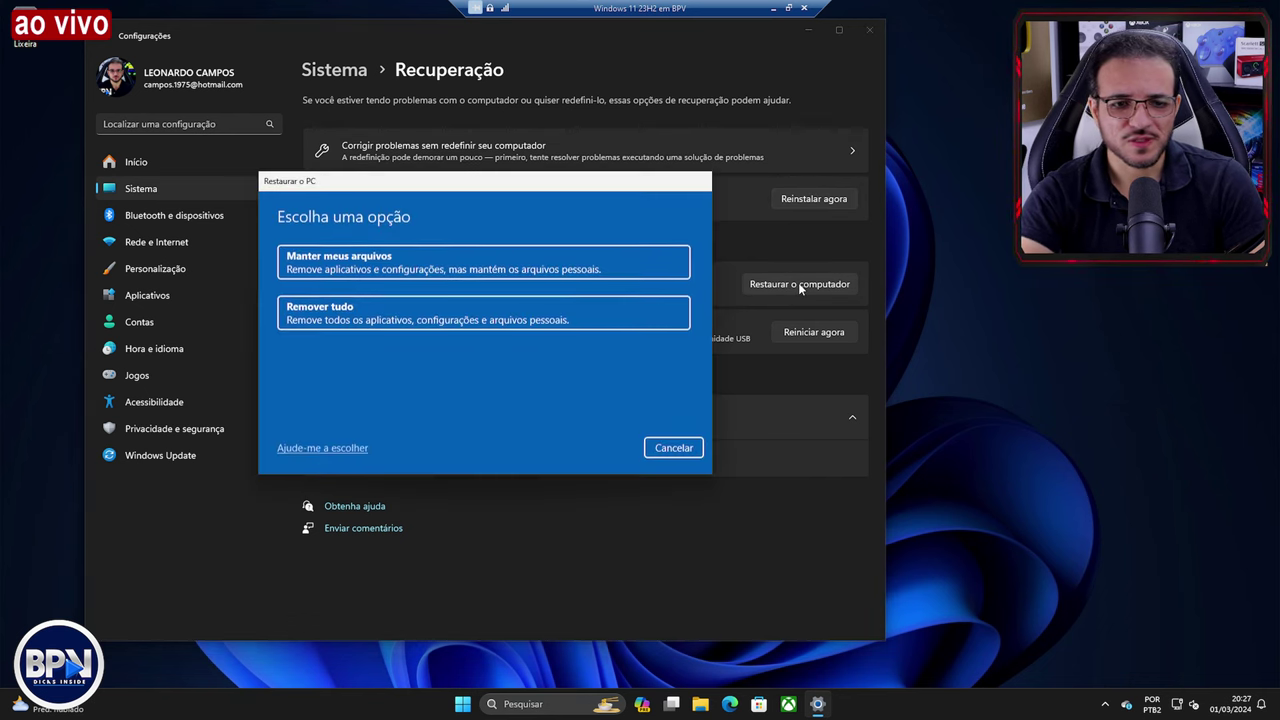
left_click(412, 257)
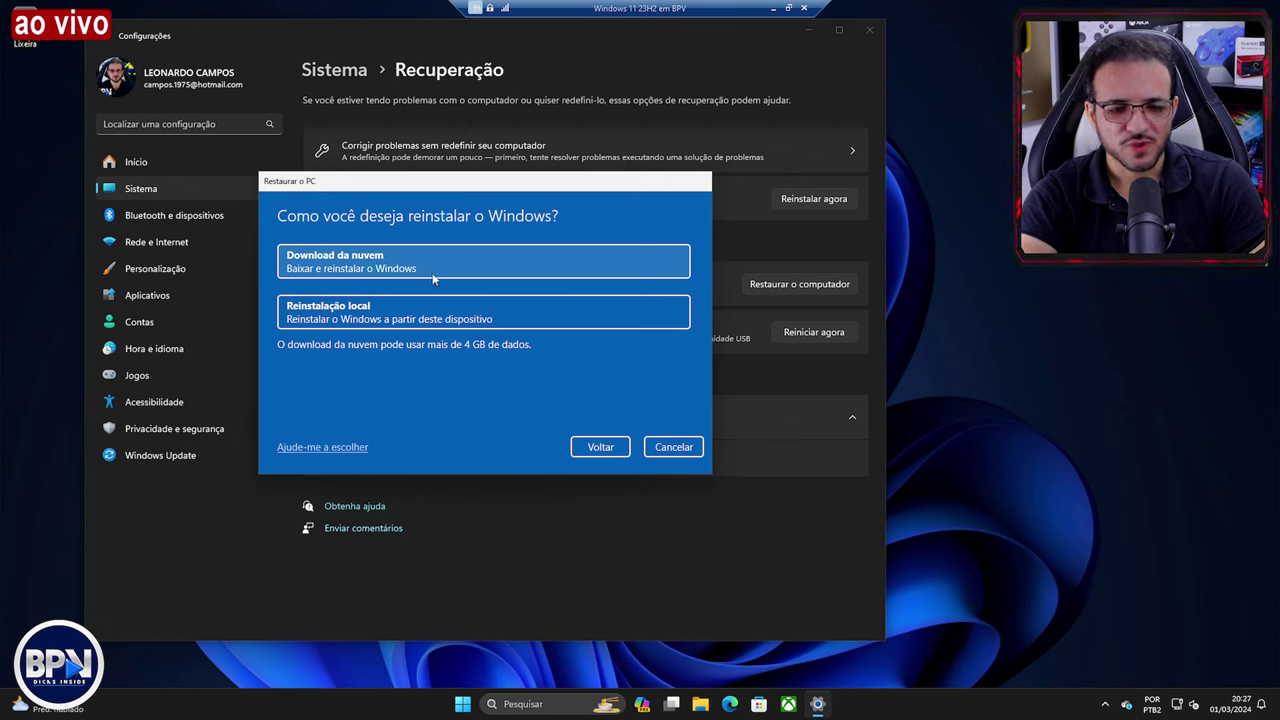
left_click(485, 266)
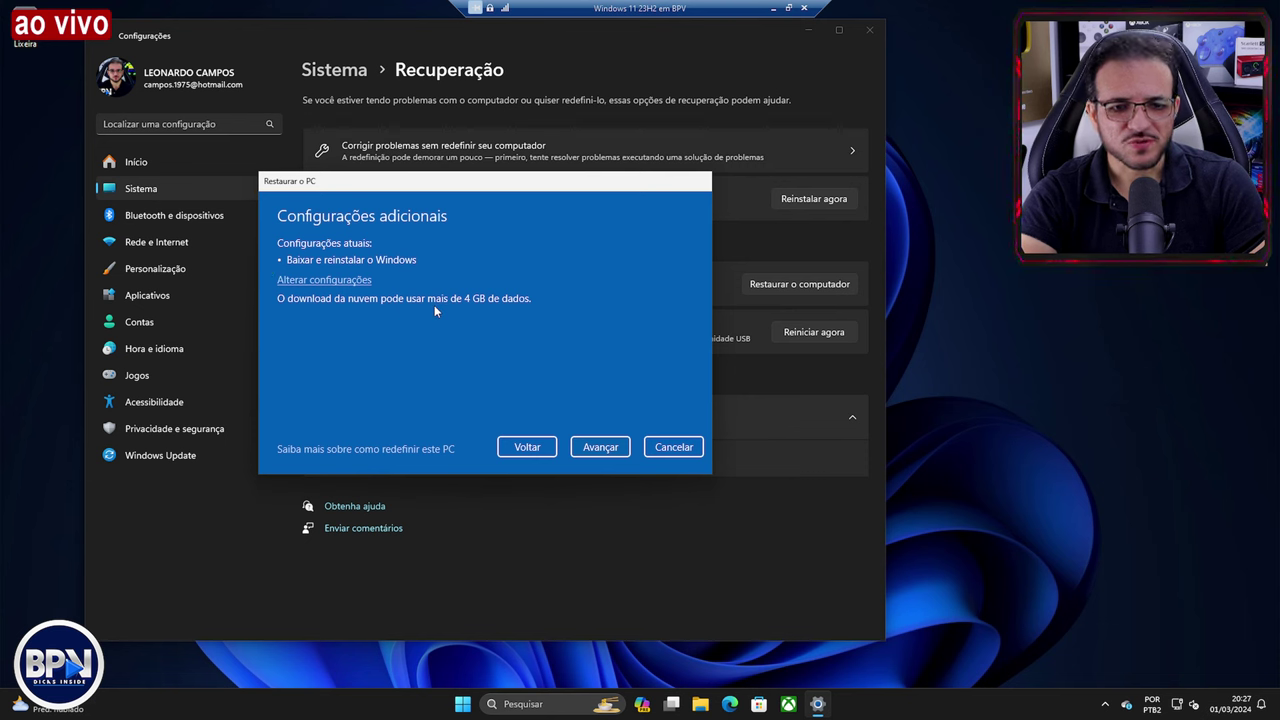
left_click(605, 448)
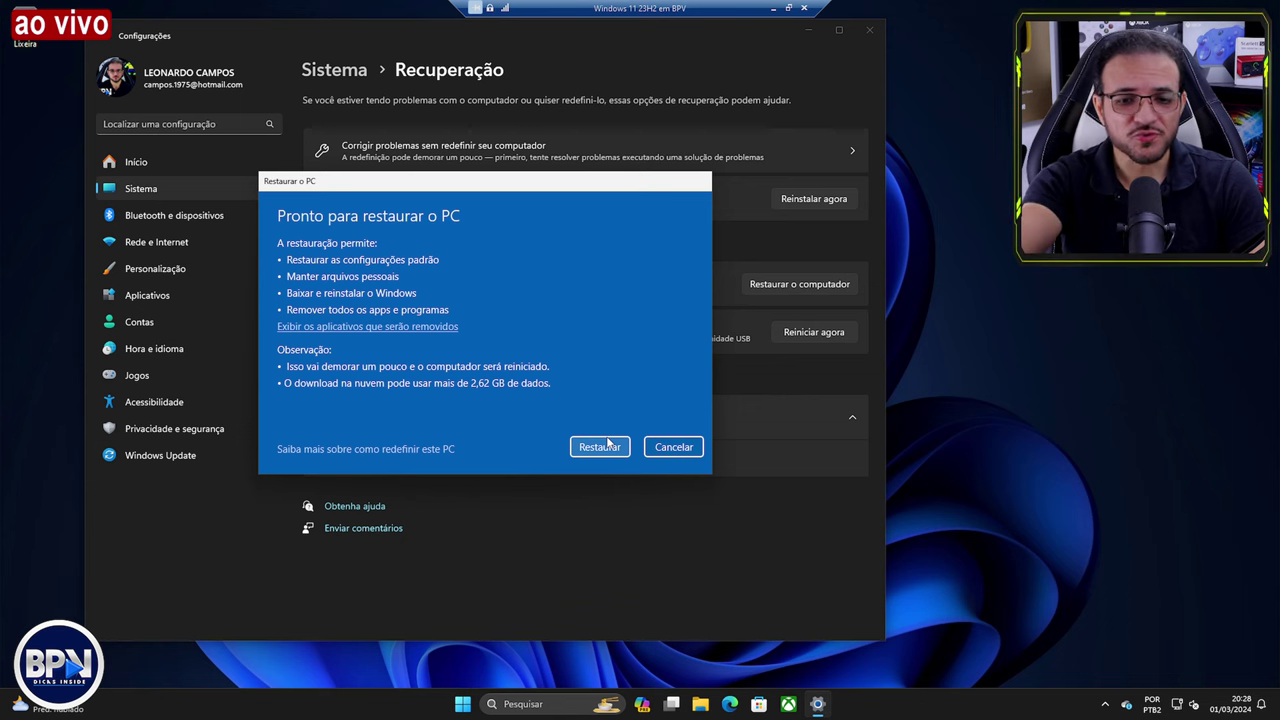
left_click(680, 448)
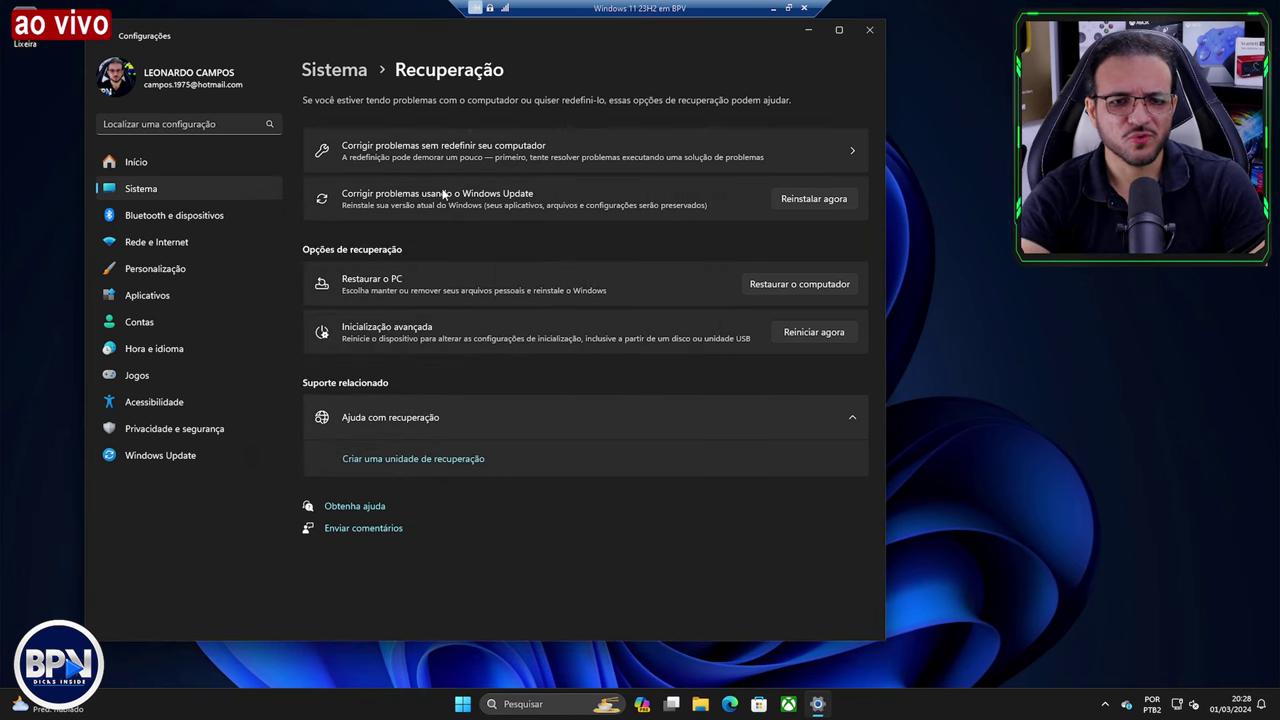
Step: Retry the Windows Update repair reinstall, leaving automatic restart after installation off
left_click(820, 201)
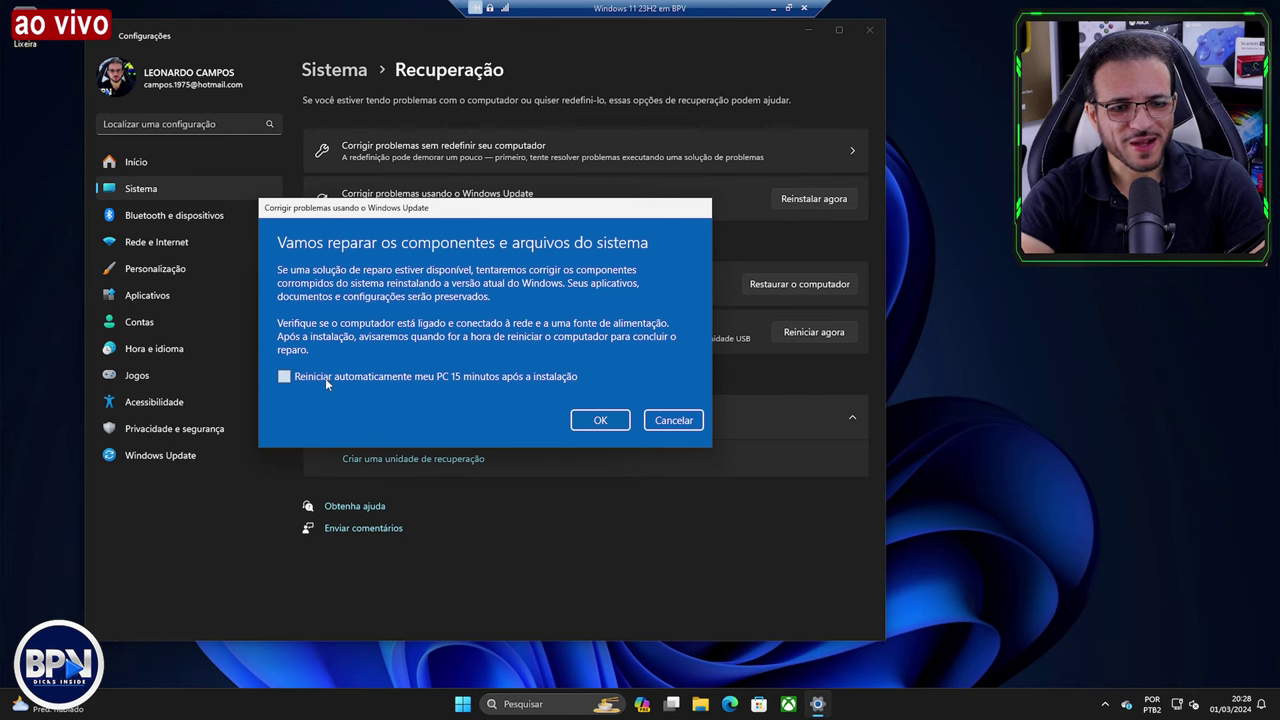
left_click(606, 421)
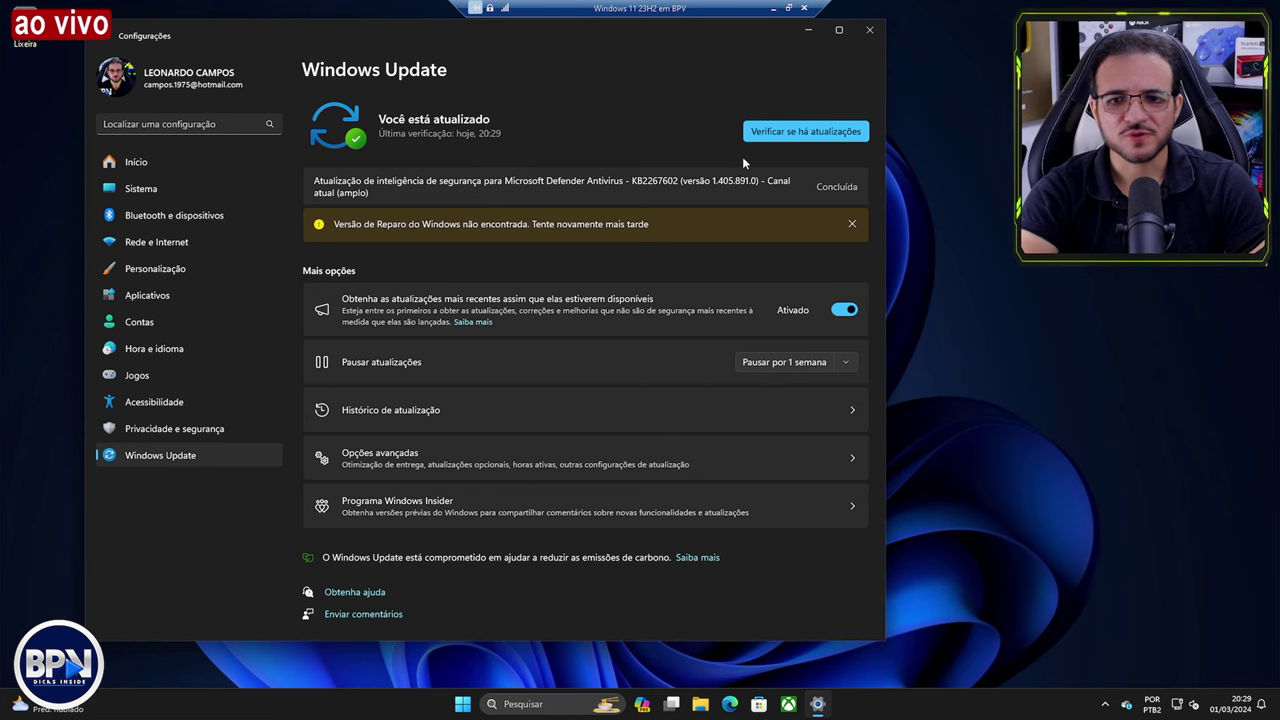
Step: Close the settings, shut down the Windows 11 23H2 virtual machine and close its connection window
left_click(869, 32)
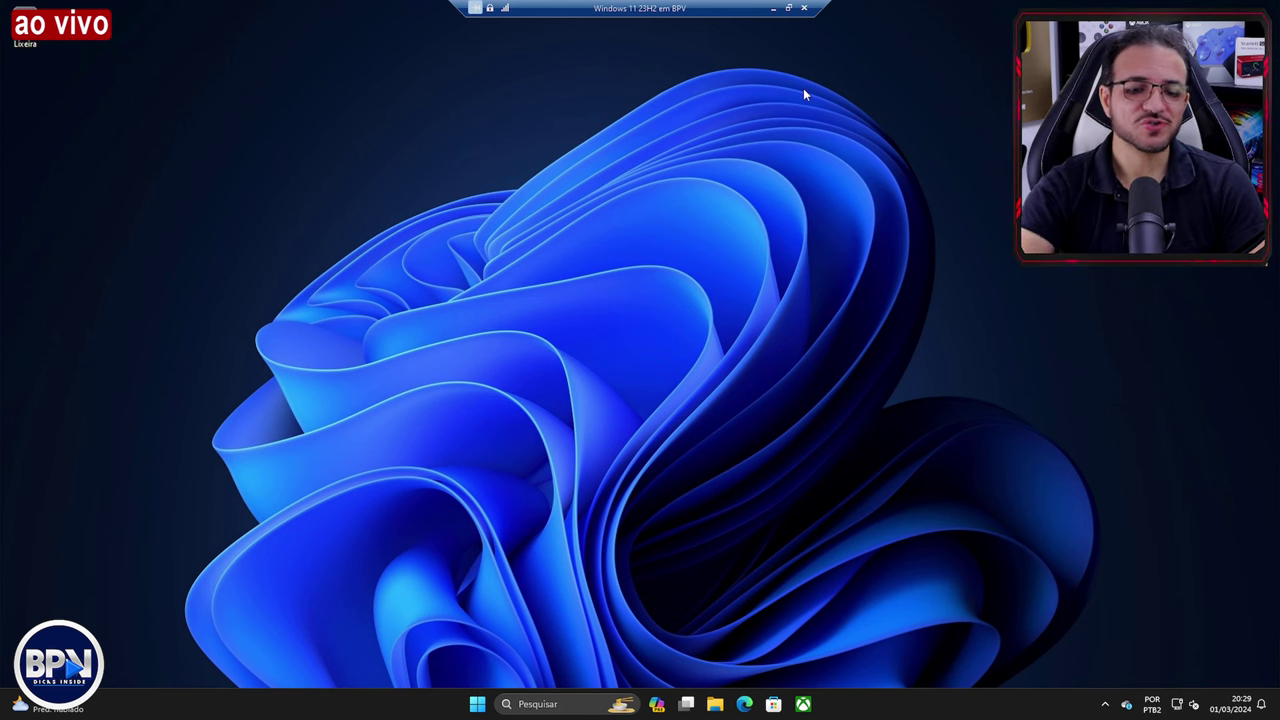
left_click(477, 706)
left_click(806, 658)
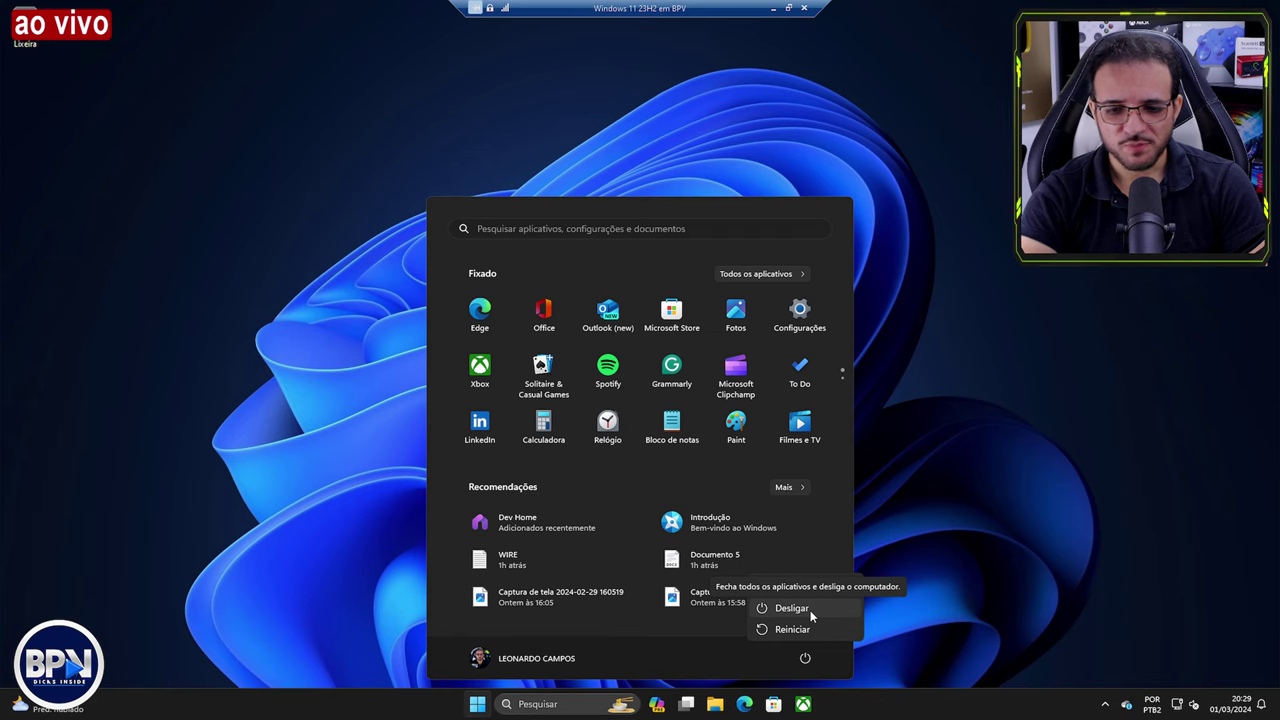
left_click(810, 610)
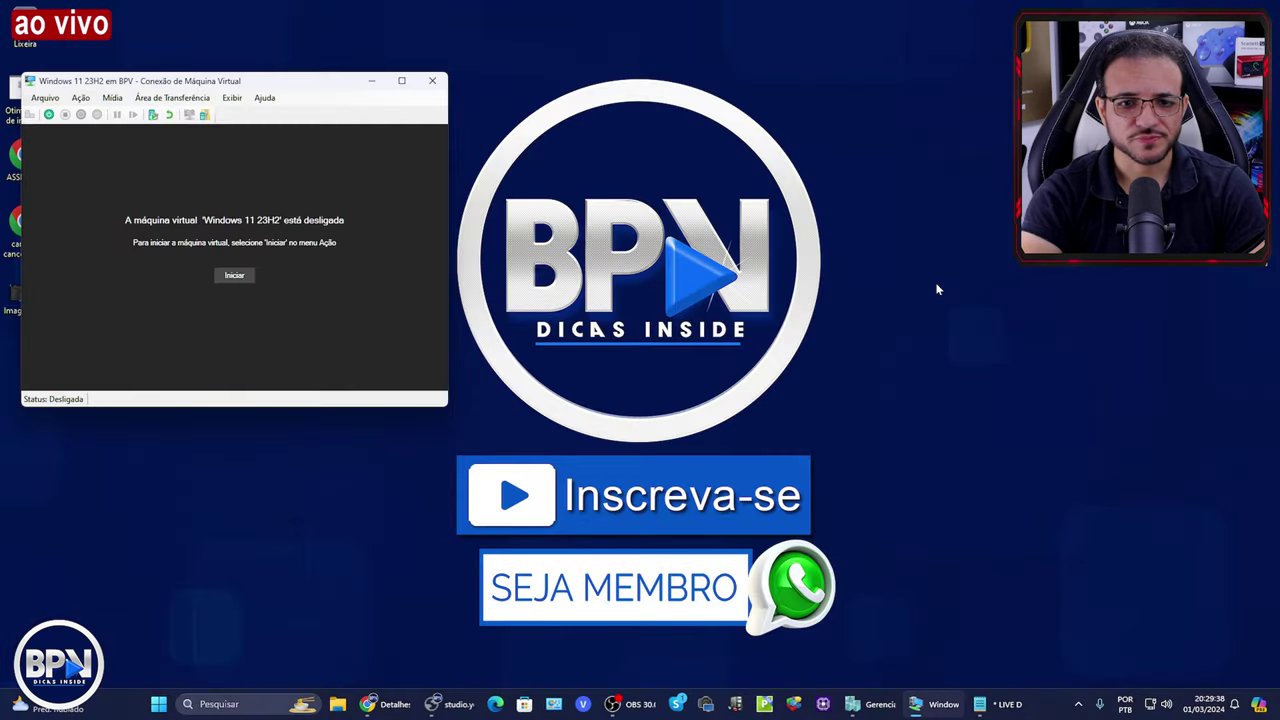
left_click(434, 80)
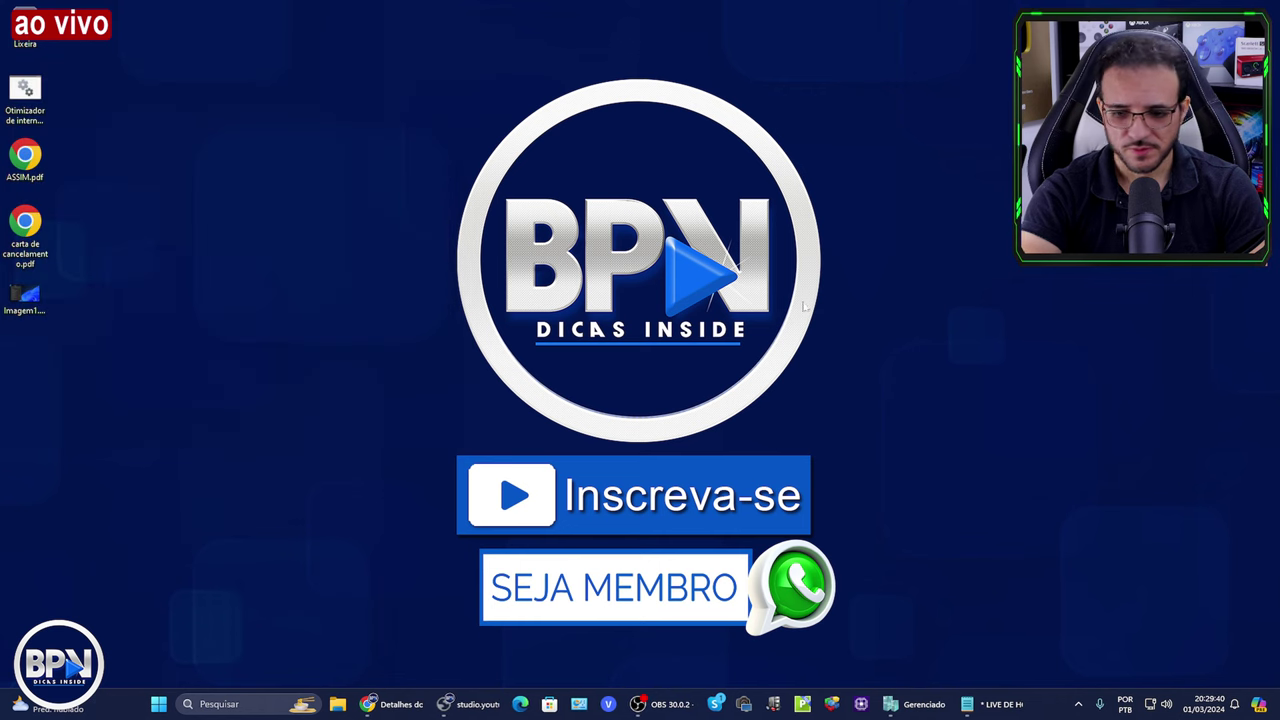
Step: Start the Windows 10 22H2 virtual machine from its last state and show it in full screen
mouse_move(925, 708)
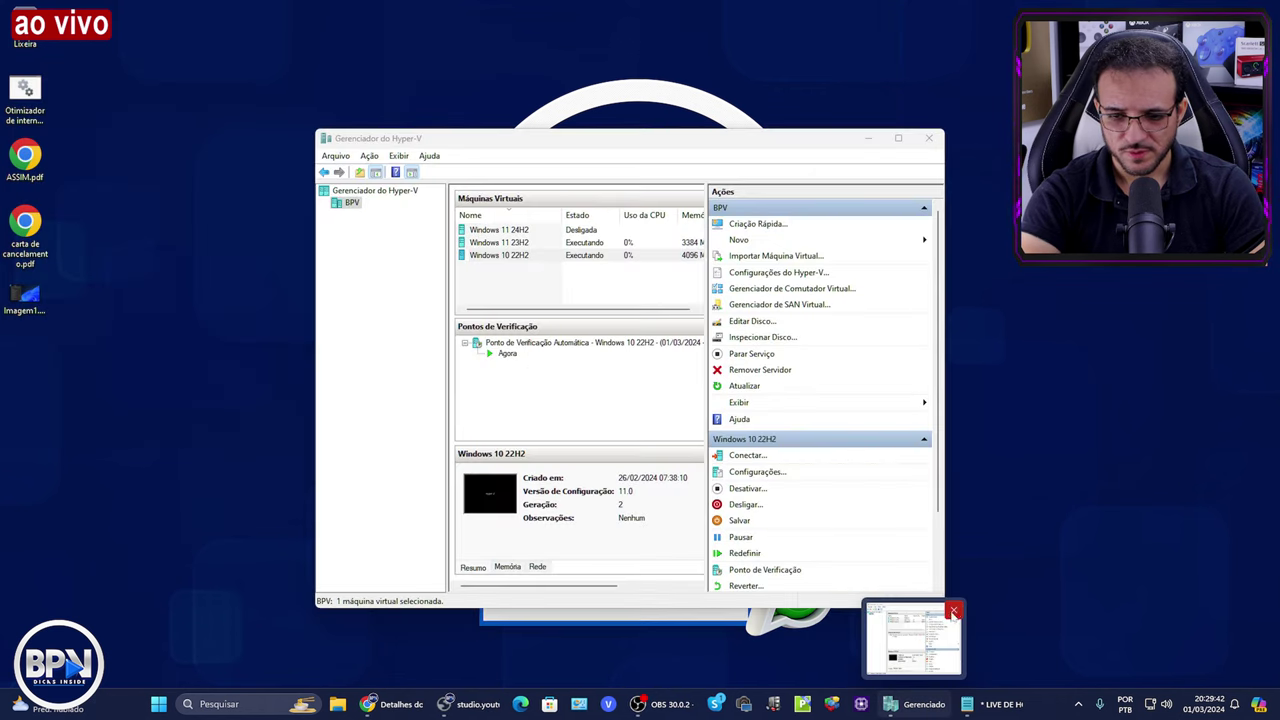
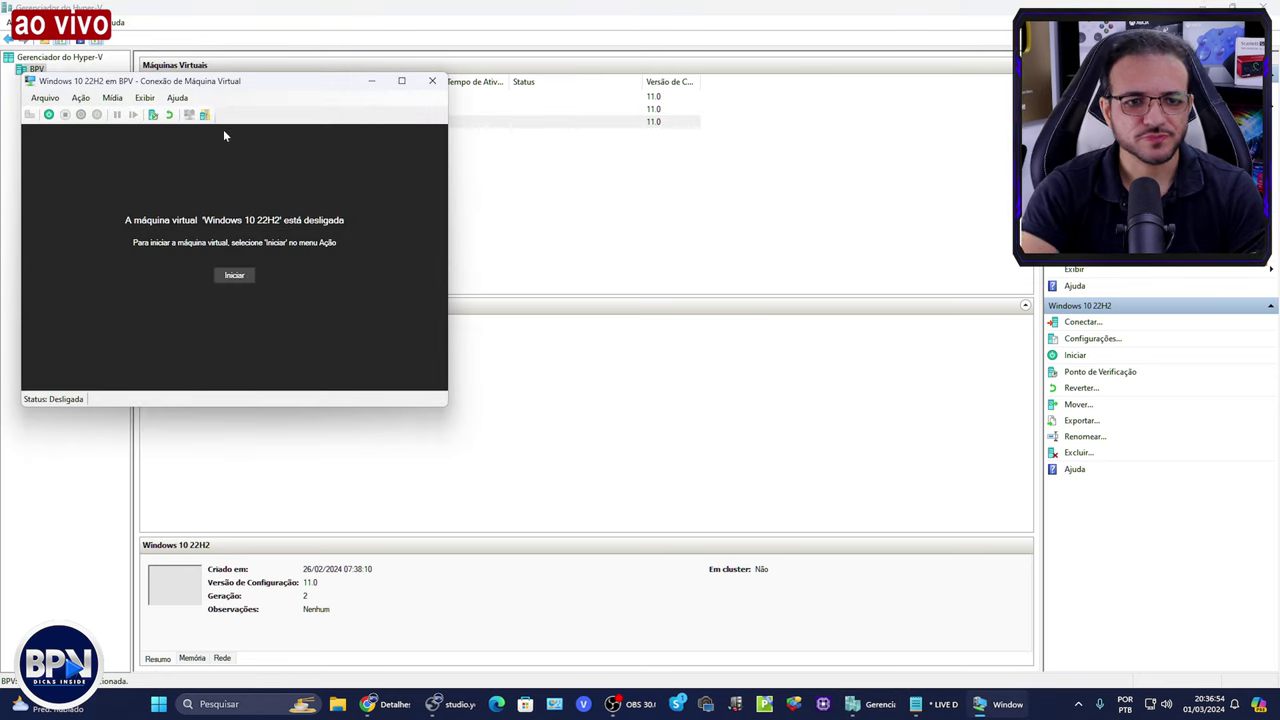
left_click(237, 275)
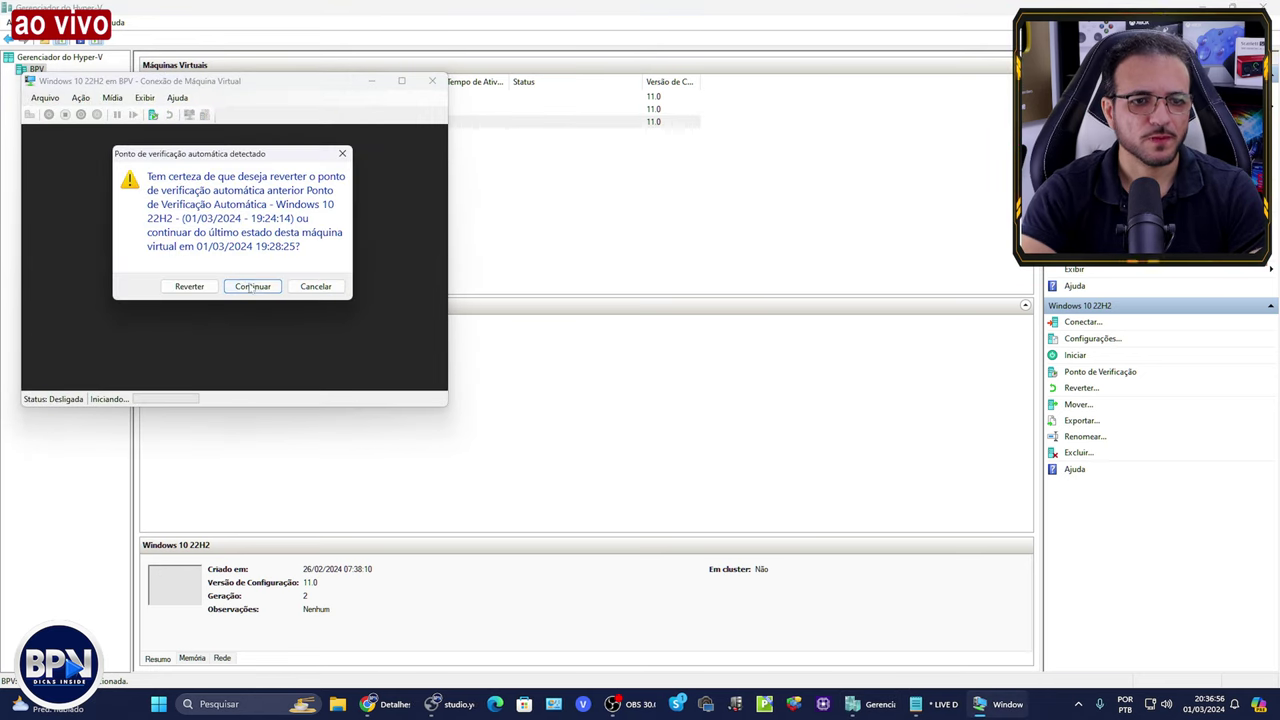
left_click(245, 285)
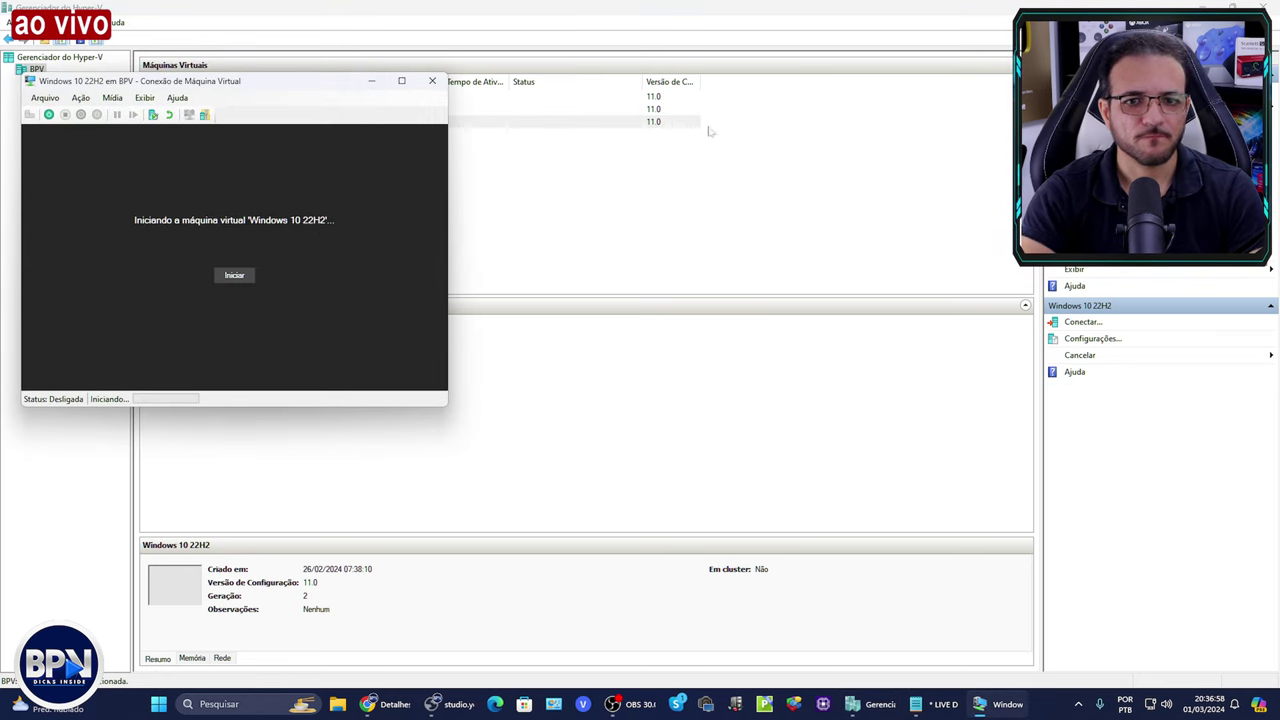
left_click(371, 81)
left_click(1232, 8)
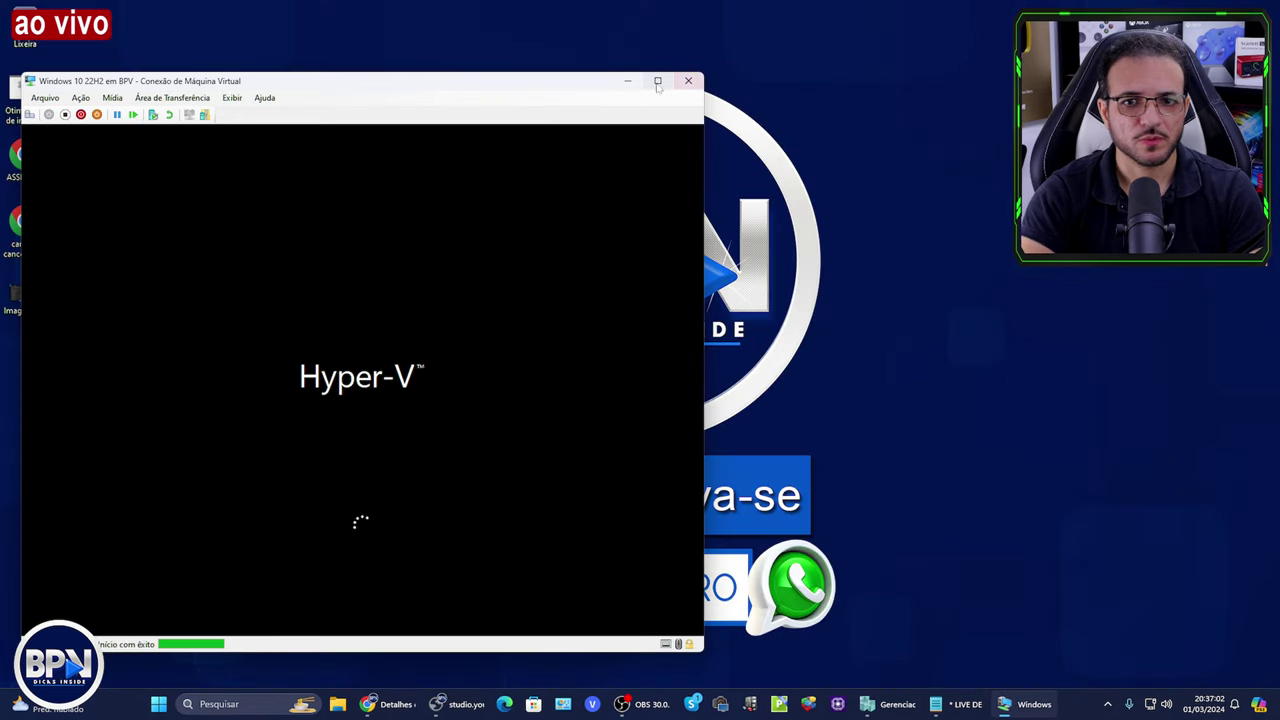
left_click(657, 80)
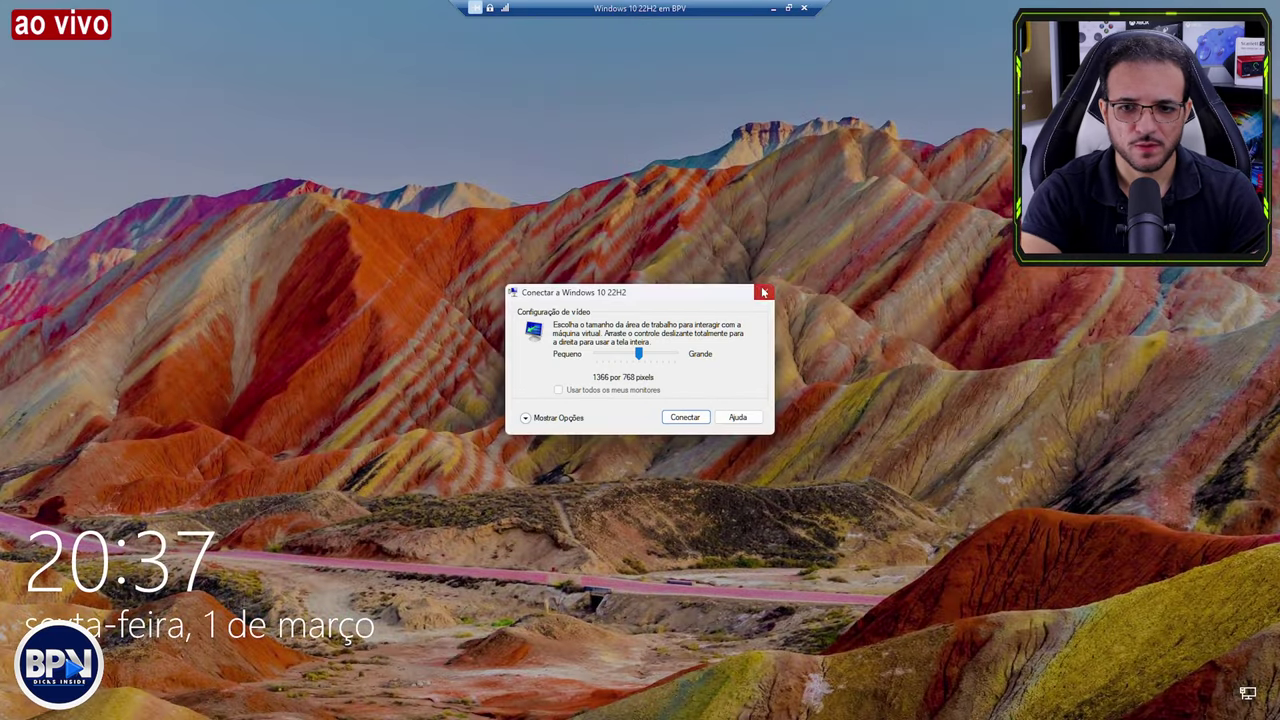
Step: Dismiss the display size dialog and sign in to Windows 10 with the account PIN
left_click(764, 292)
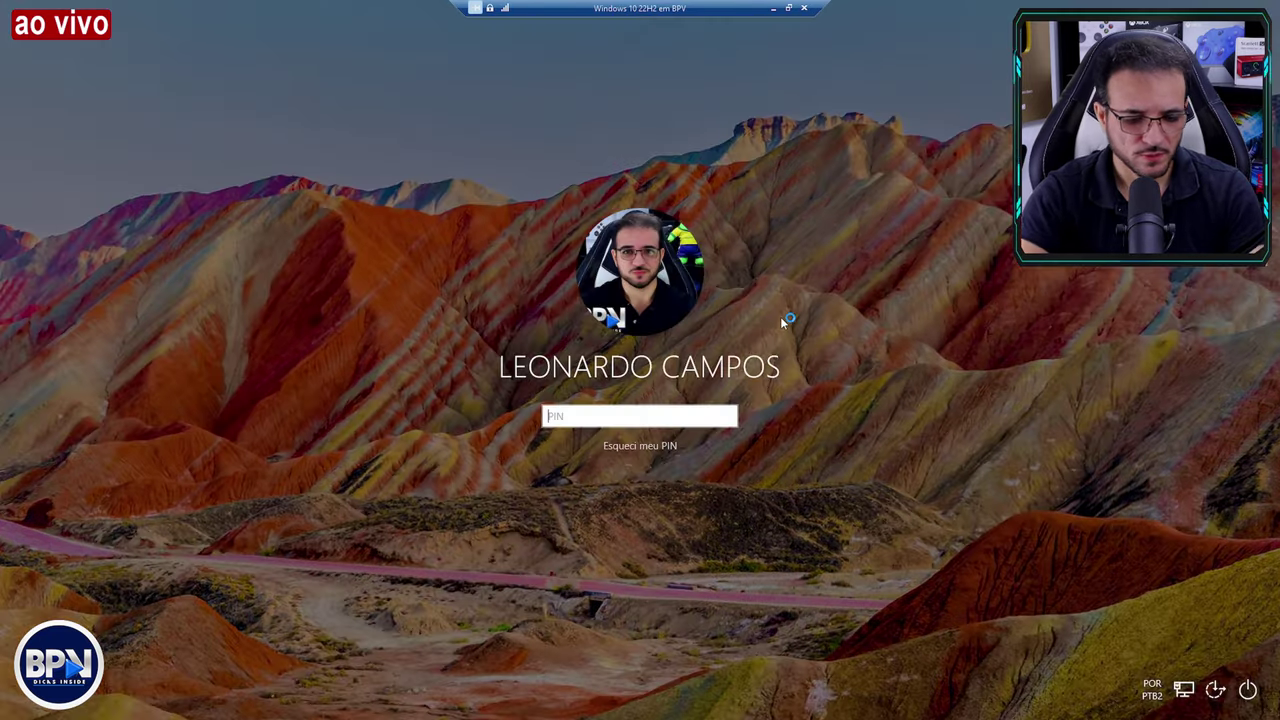
type("****")
key("Return")
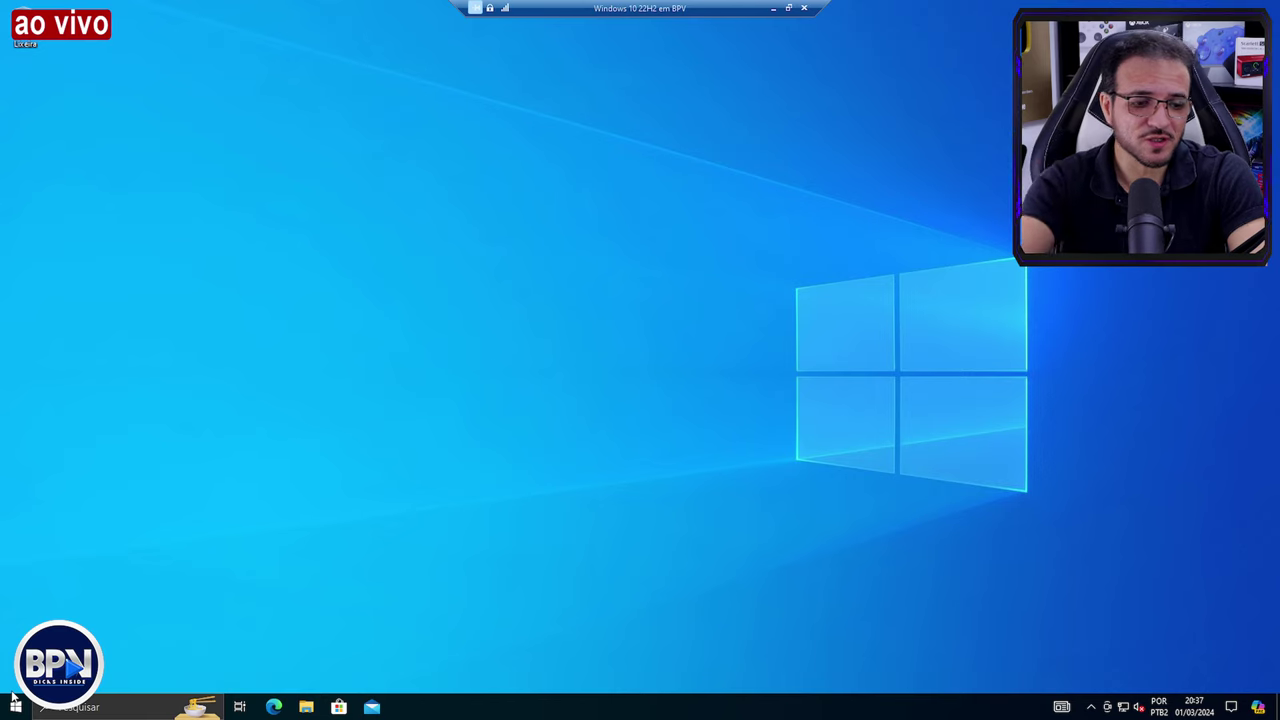
Step: Open Atualização e Segurança in the Windows 10 settings at the Windows Update page
left_click(15, 700)
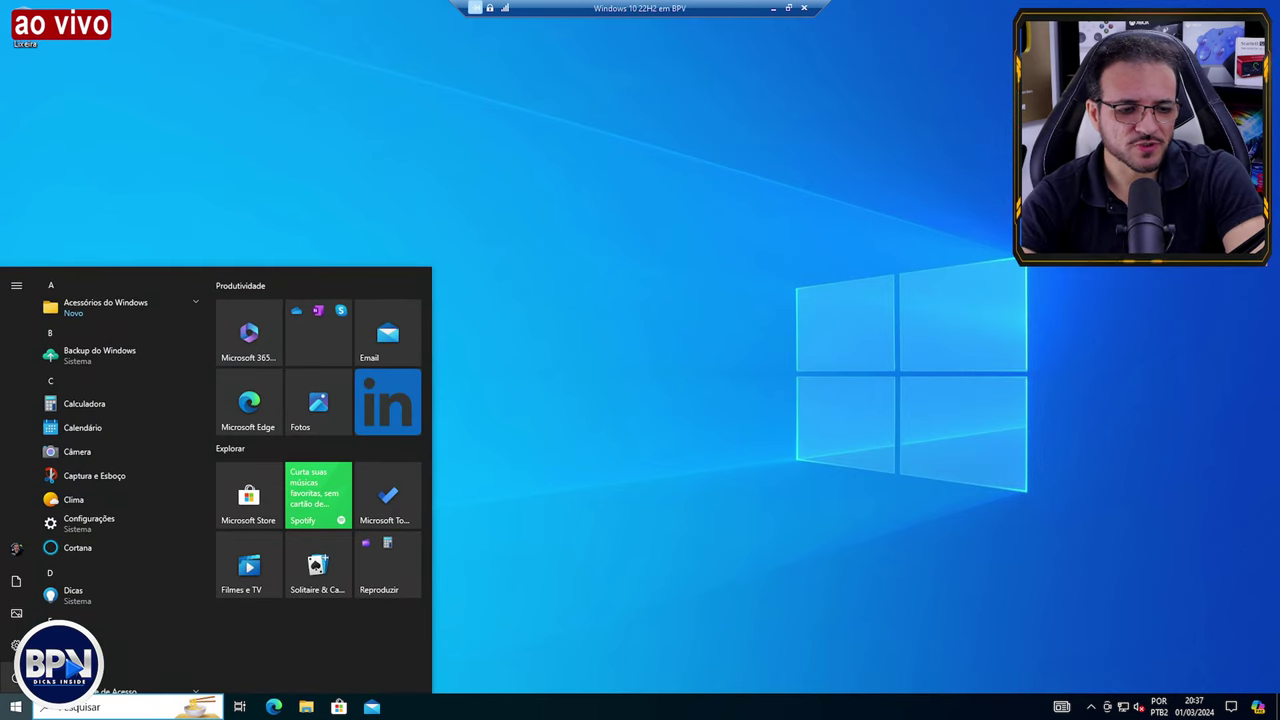
left_click(16, 645)
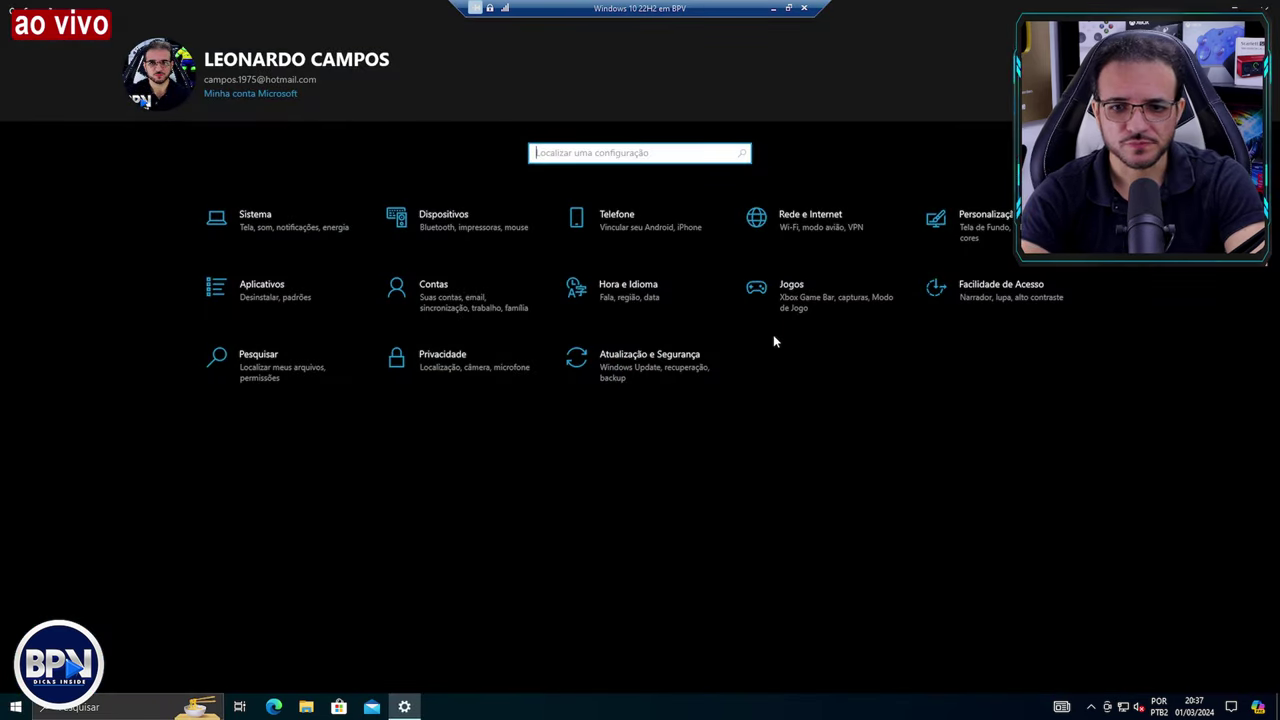
left_click(636, 377)
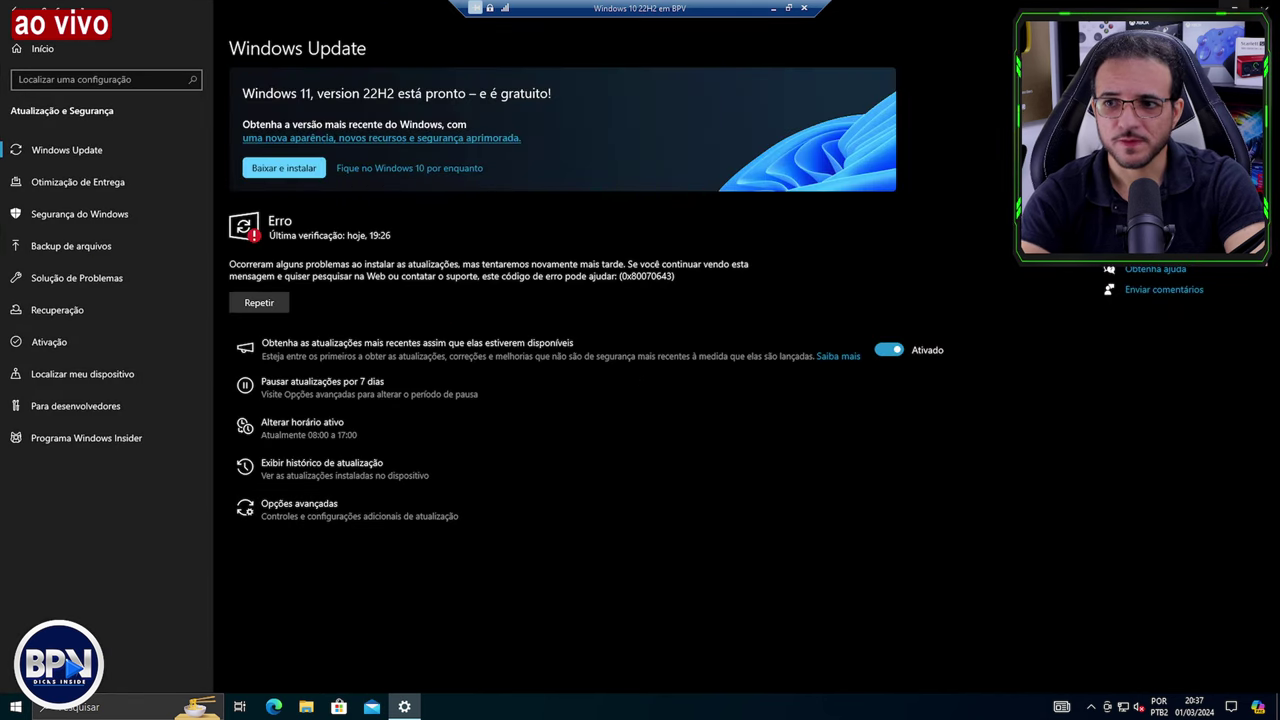
Step: Restore the settings window from full size, then reposition and enlarge it to fit the Windows Update page
left_click(1211, 10)
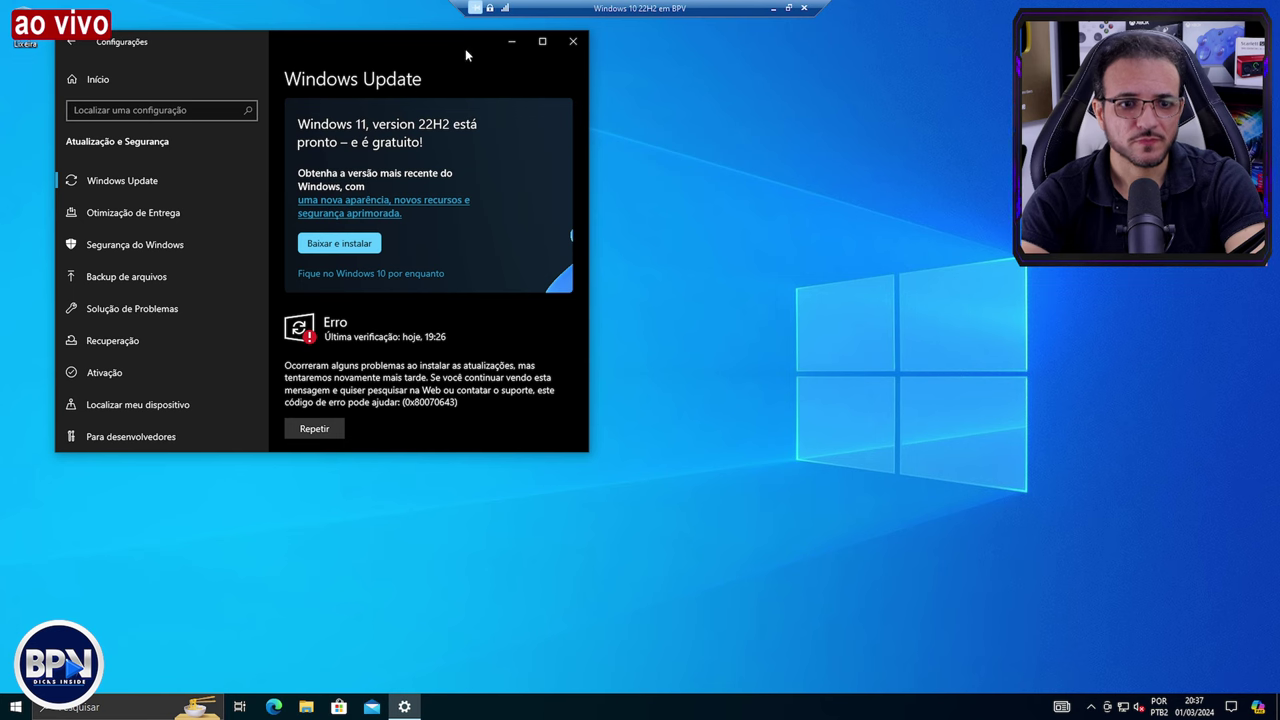
left_click_drag(467, 45, 616, 55)
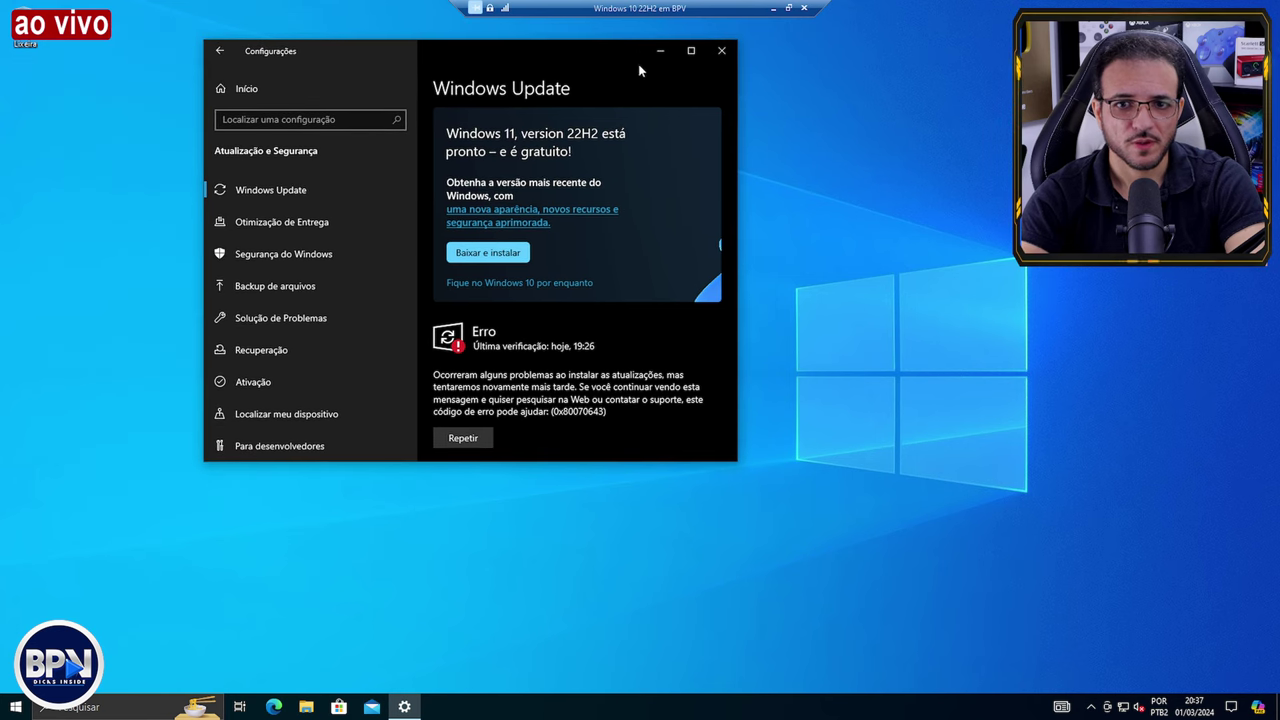
left_click_drag(737, 175, 993, 175)
left_click_drag(692, 462, 688, 656)
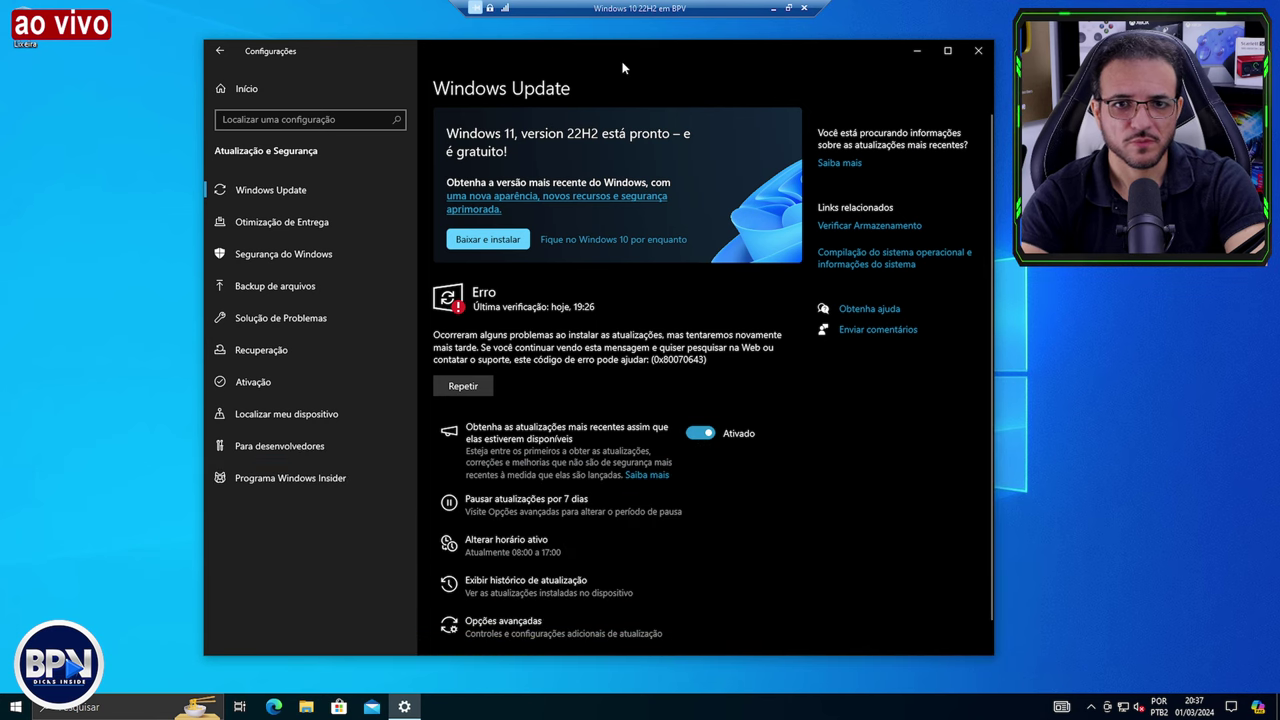
left_click_drag(614, 49, 515, 38)
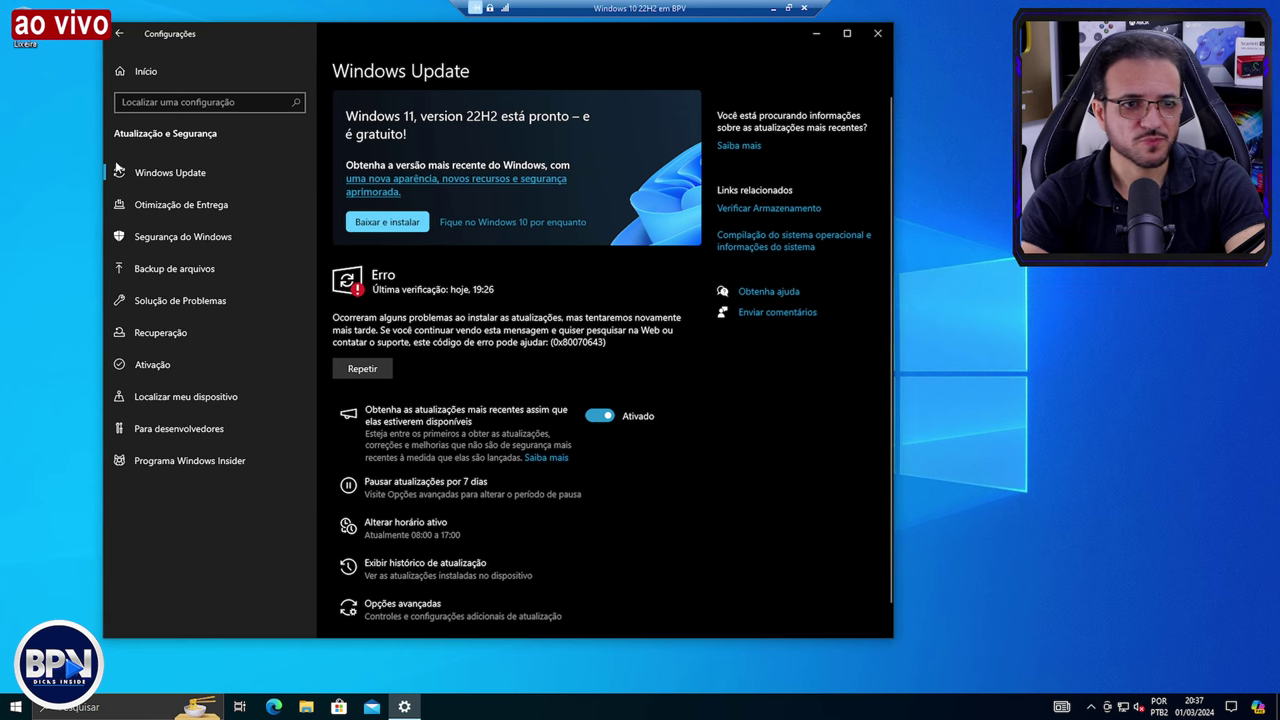
left_click_drag(103, 212, 62, 212)
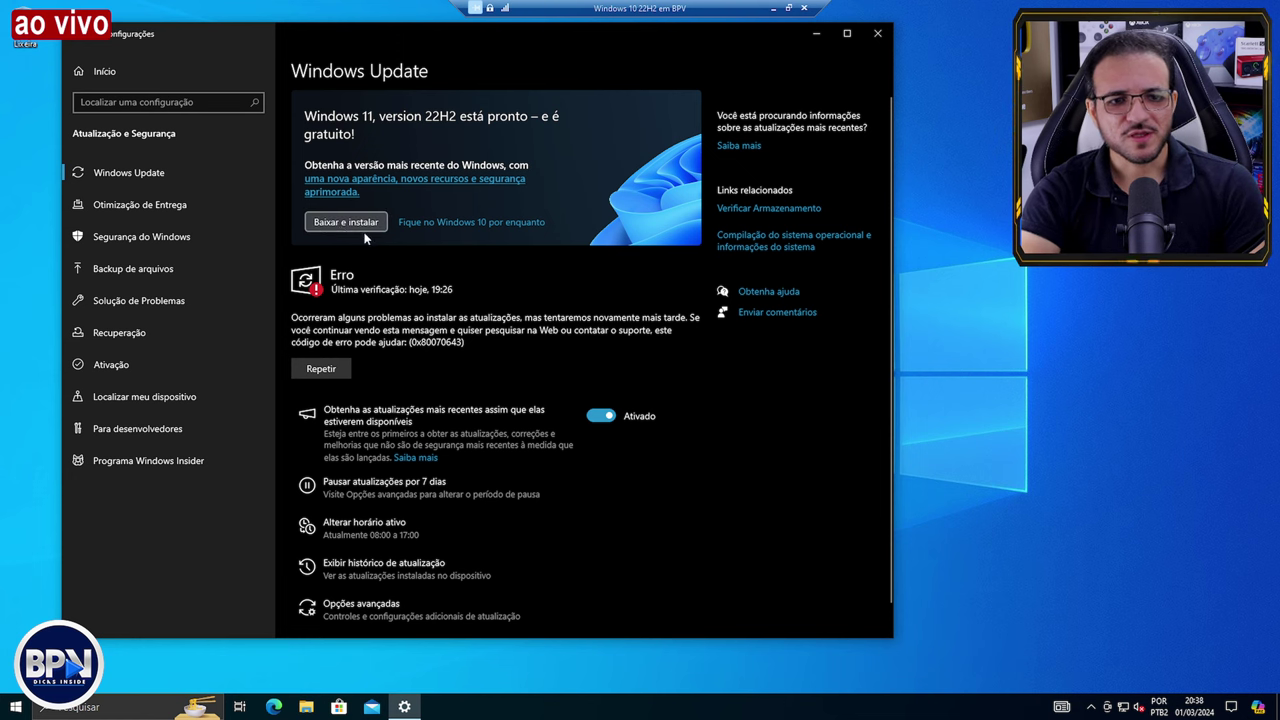
Step: Choose to stay on Windows 10 for now and open the KB5034441 support article from the update history
left_click(493, 222)
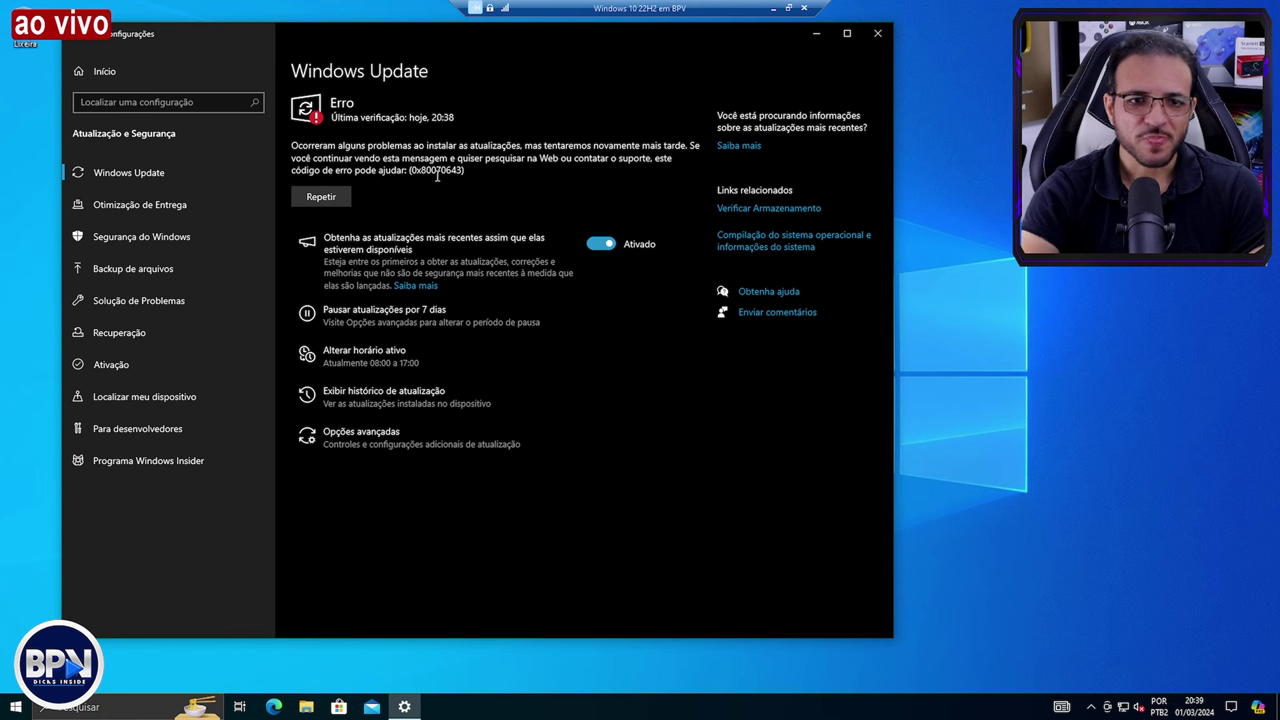
left_click(418, 400)
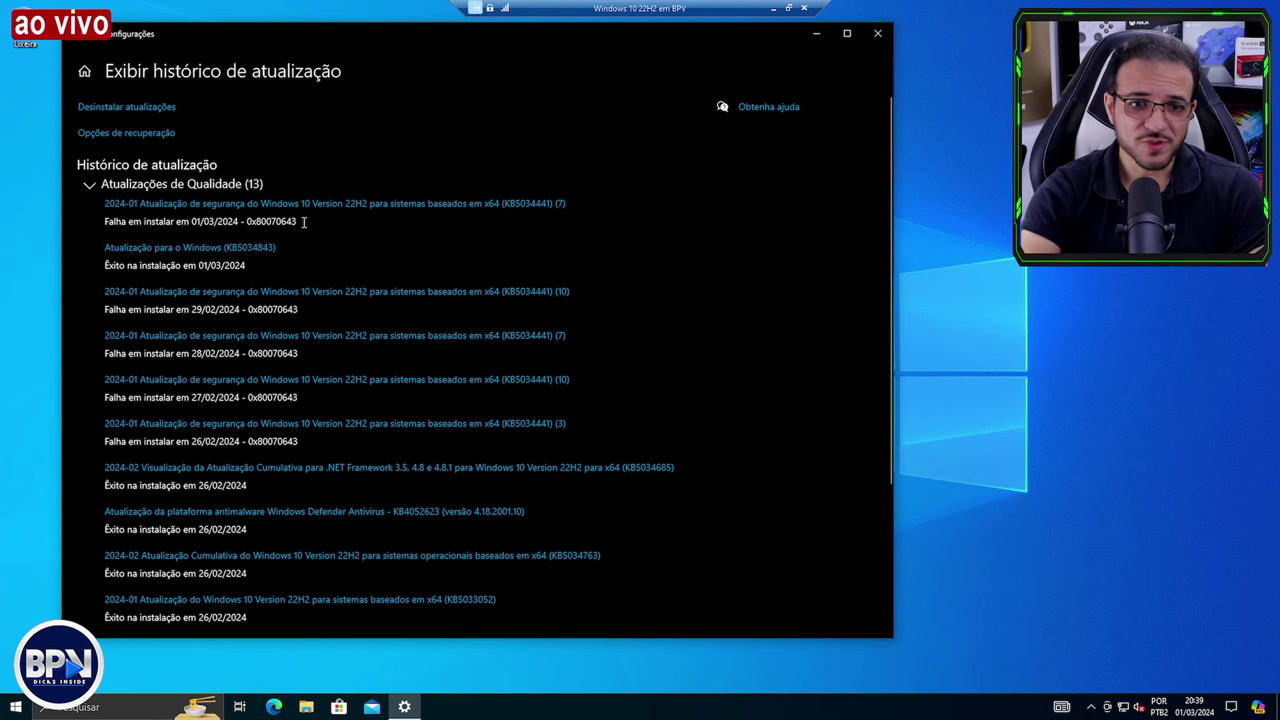
left_click(397, 203)
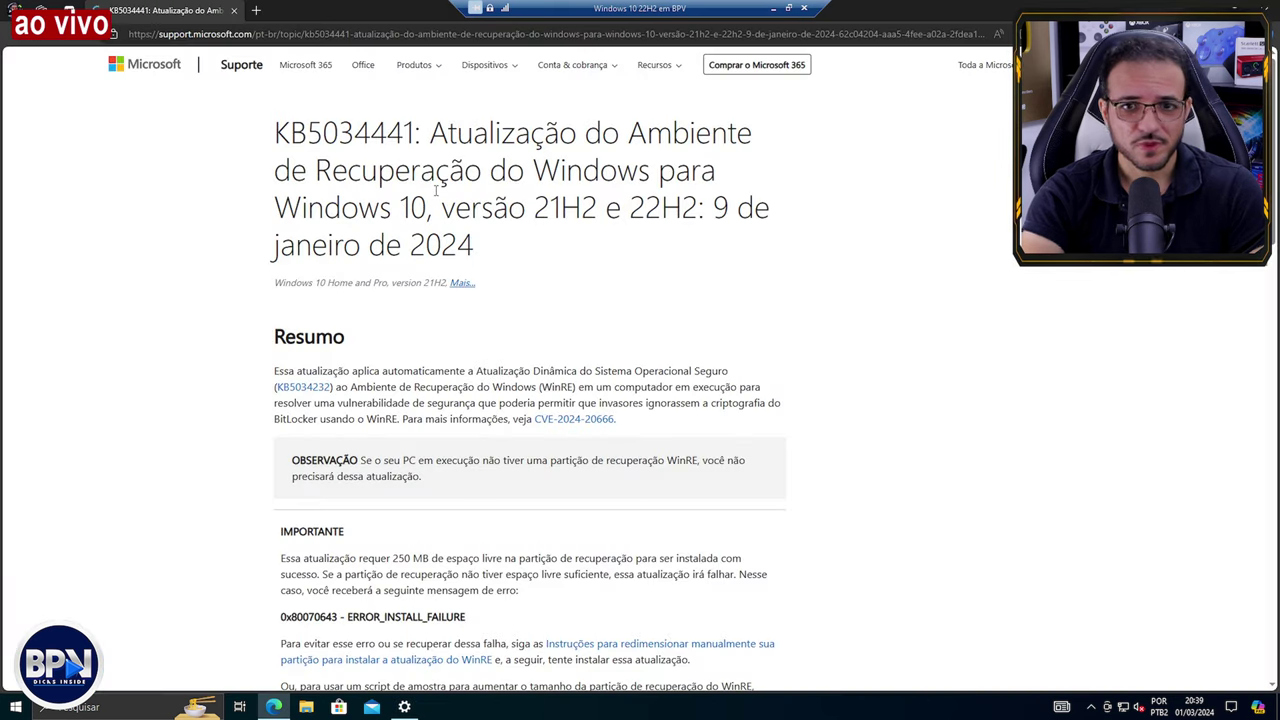
Step: Enlarge the KB5034441 article and highlight its IMPORTANTE note and the 0x80070643 error line while reading them
key("ctrl+plus")
key("ctrl+plus")
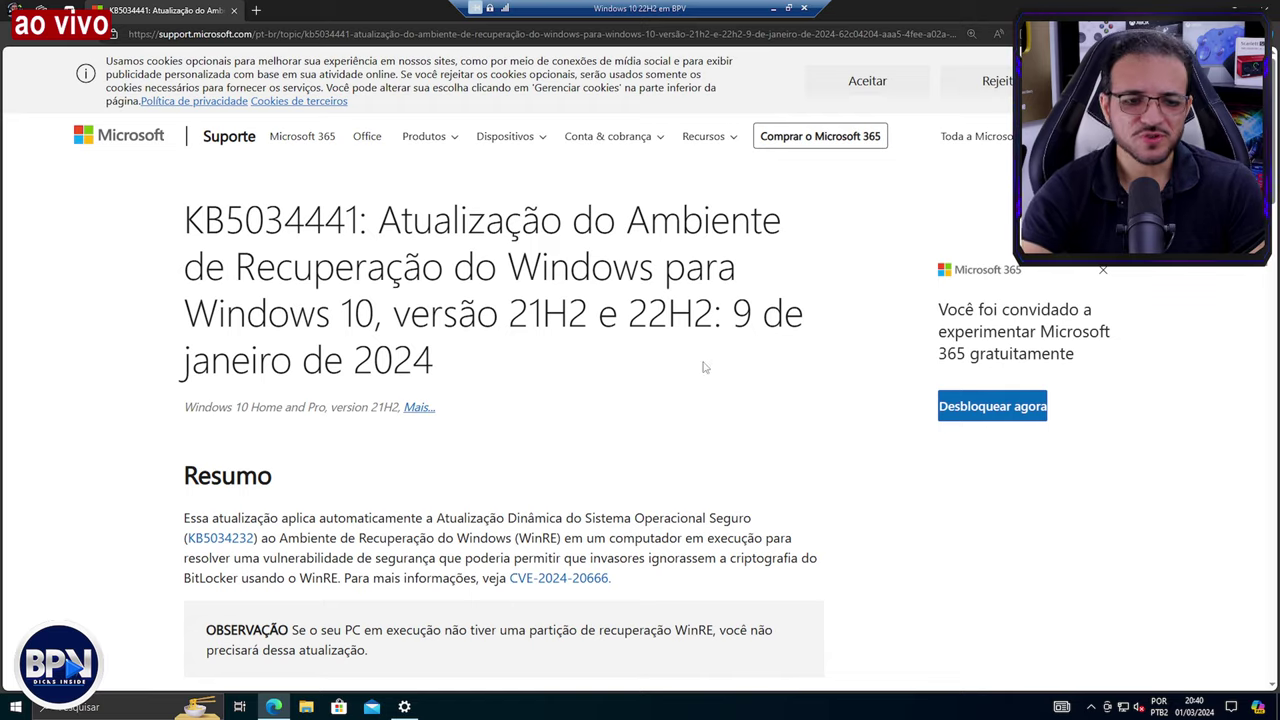
scroll(705, 365, "down", 3)
scroll(474, 340, "down", 3)
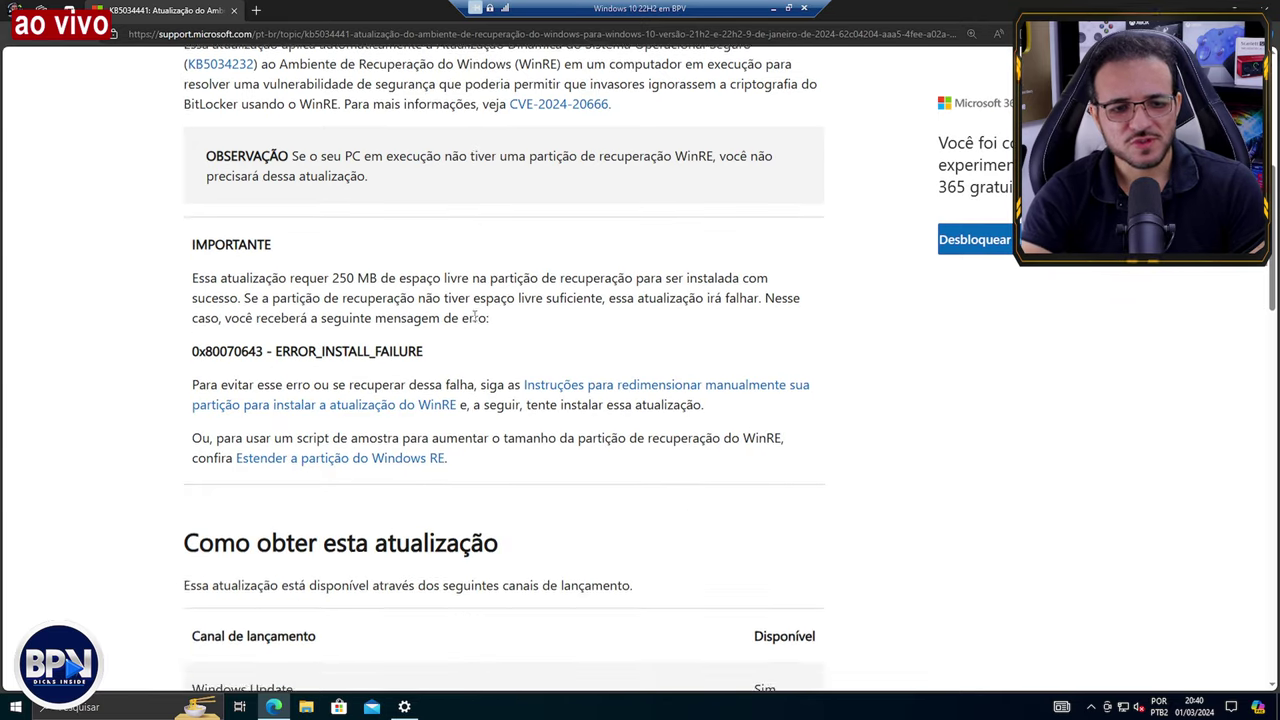
scroll(403, 214, "up", 1)
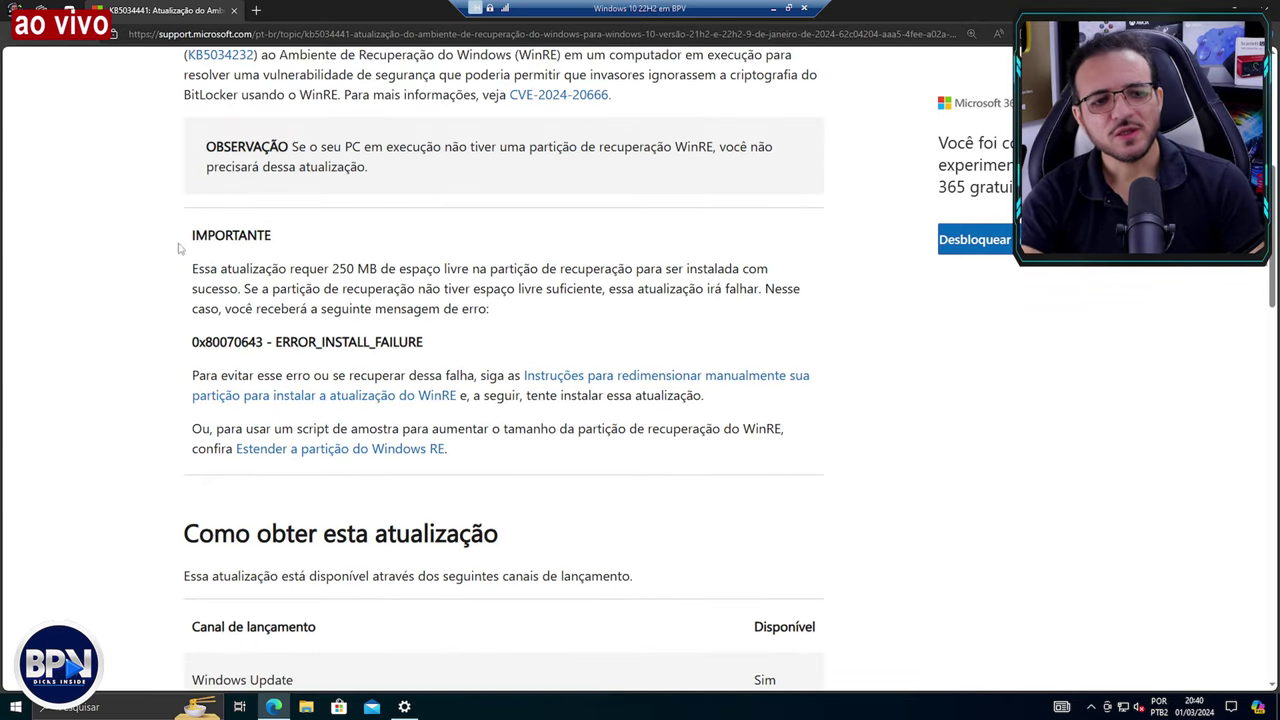
left_click_drag(192, 236, 630, 318)
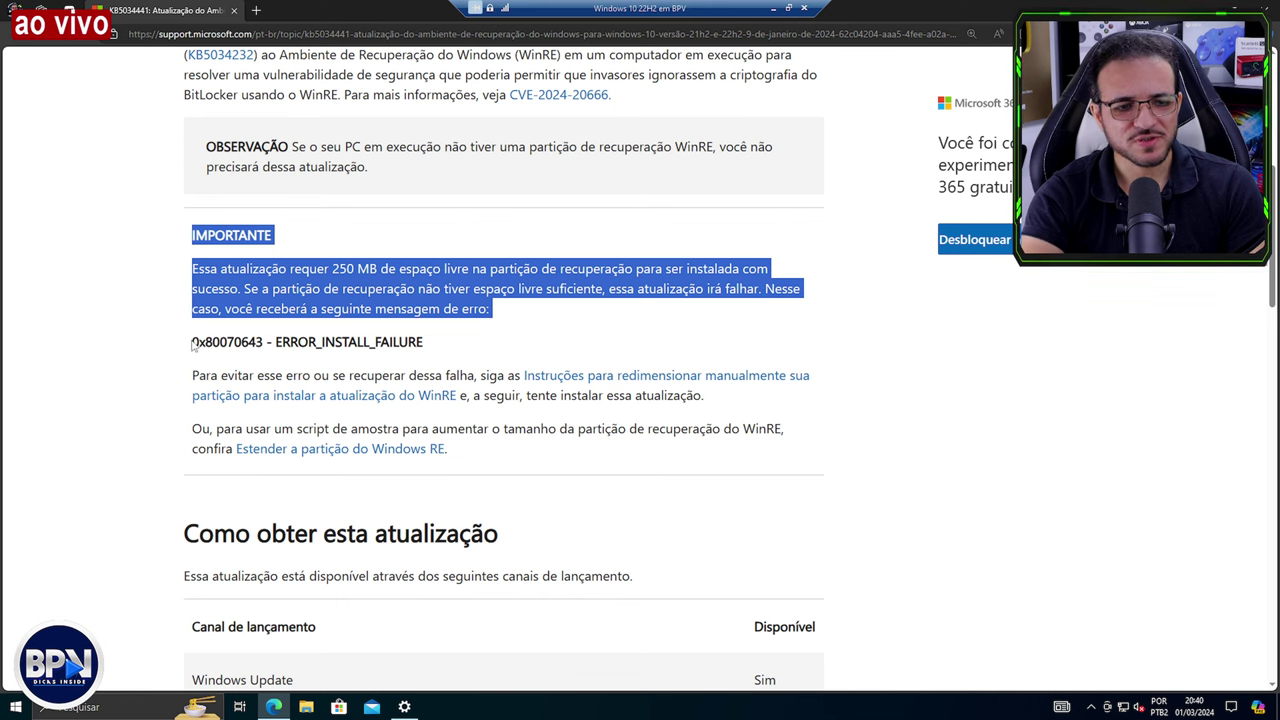
left_click_drag(193, 342, 435, 346)
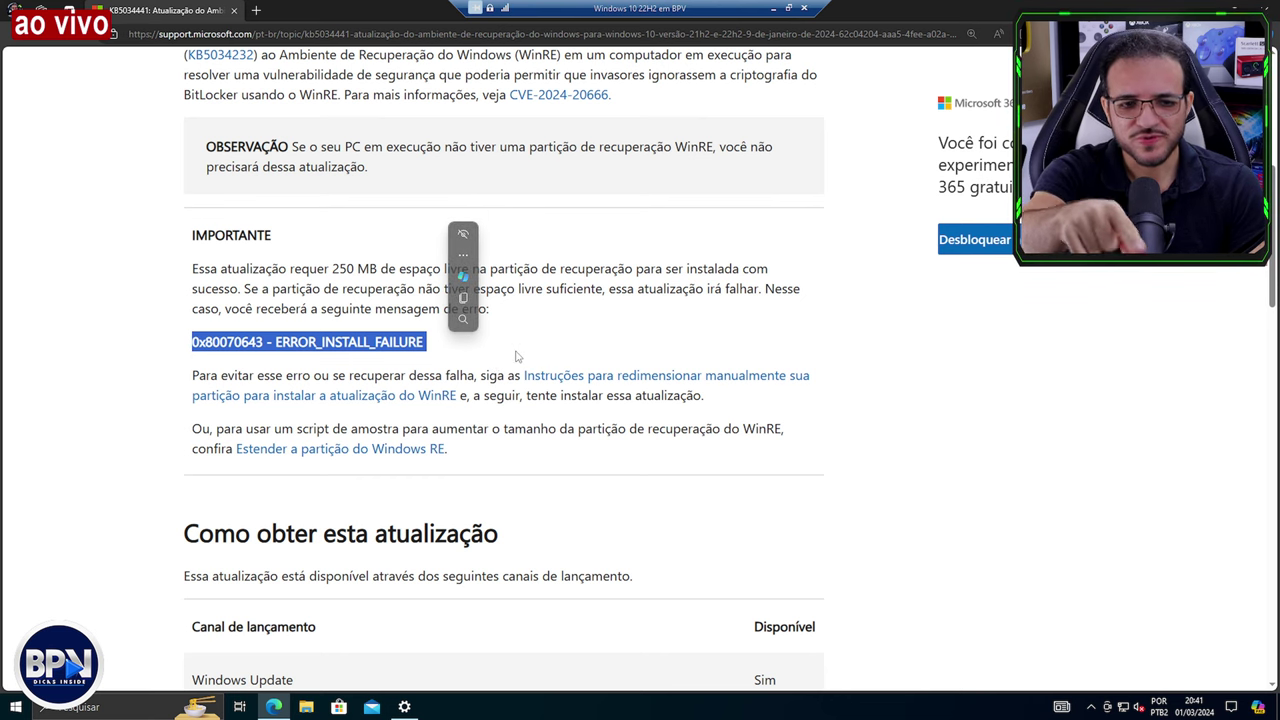
left_click(104, 407)
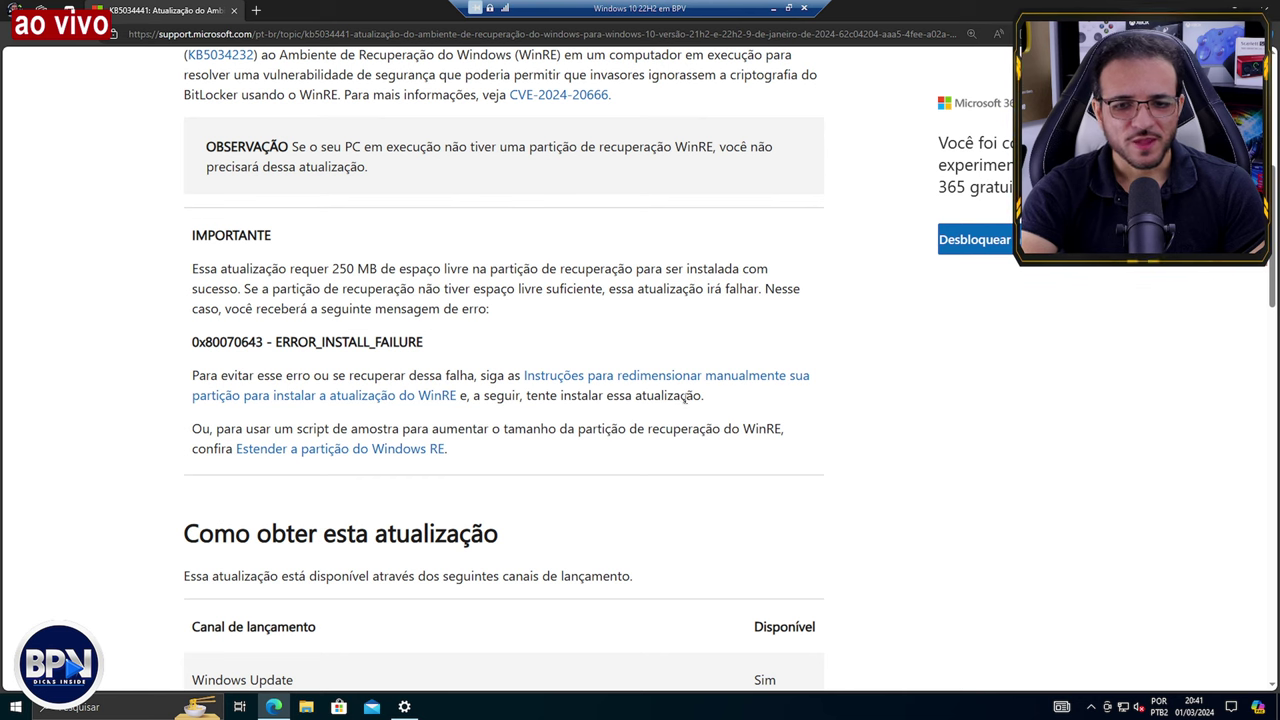
Step: Open the manual WinRE partition resizing instructions in a new tab and read through the 250 MB resize procedure
right_click(704, 384)
left_click(741, 391)
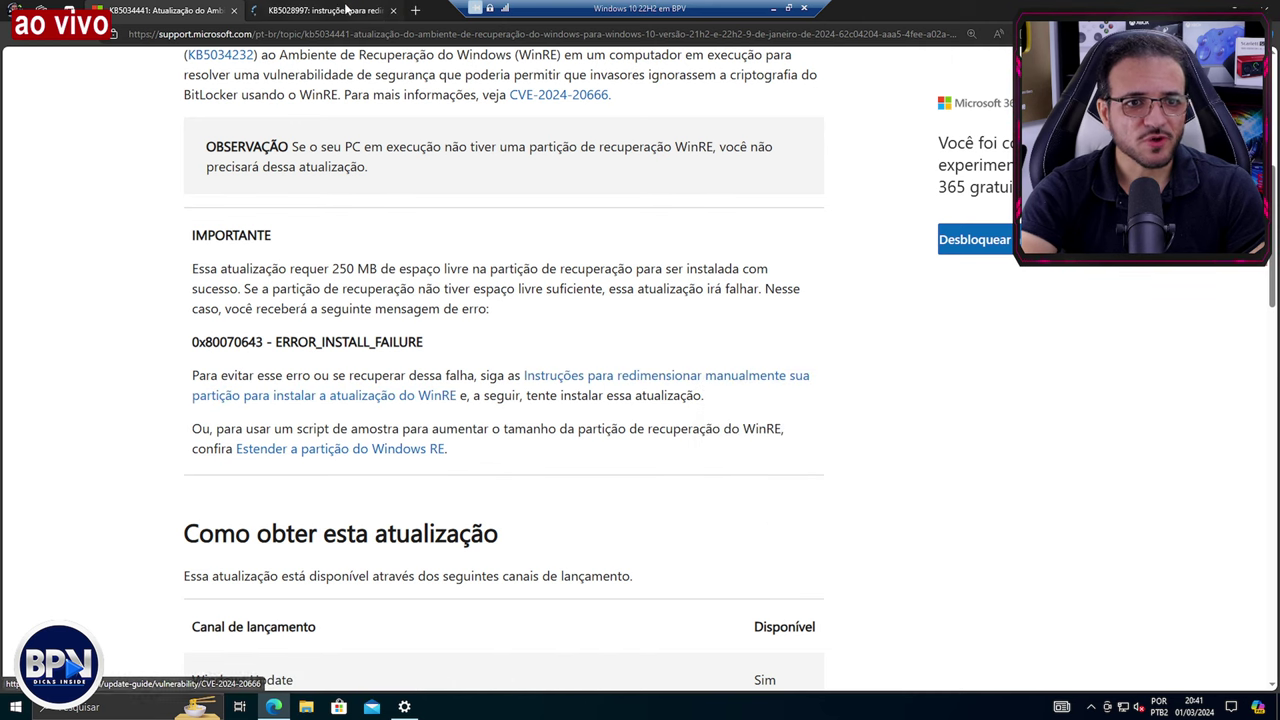
left_click(320, 10)
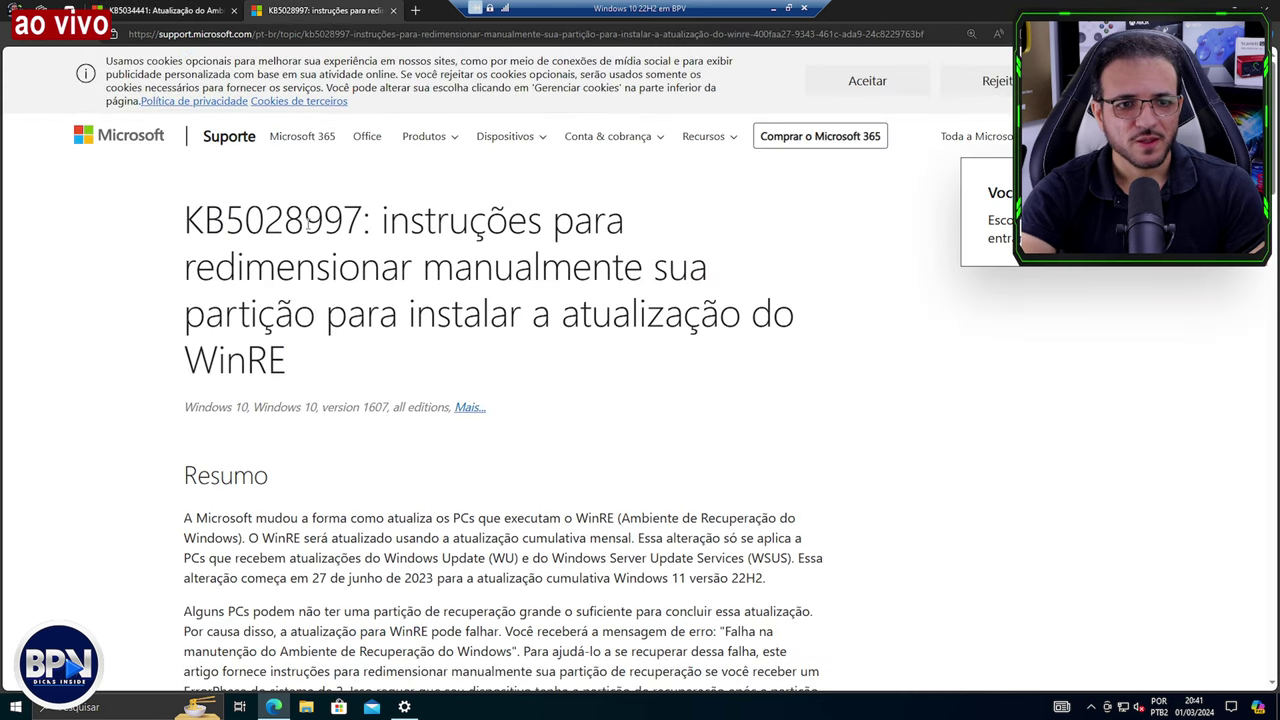
scroll(620, 318, "down", 2)
scroll(630, 315, "up", 2)
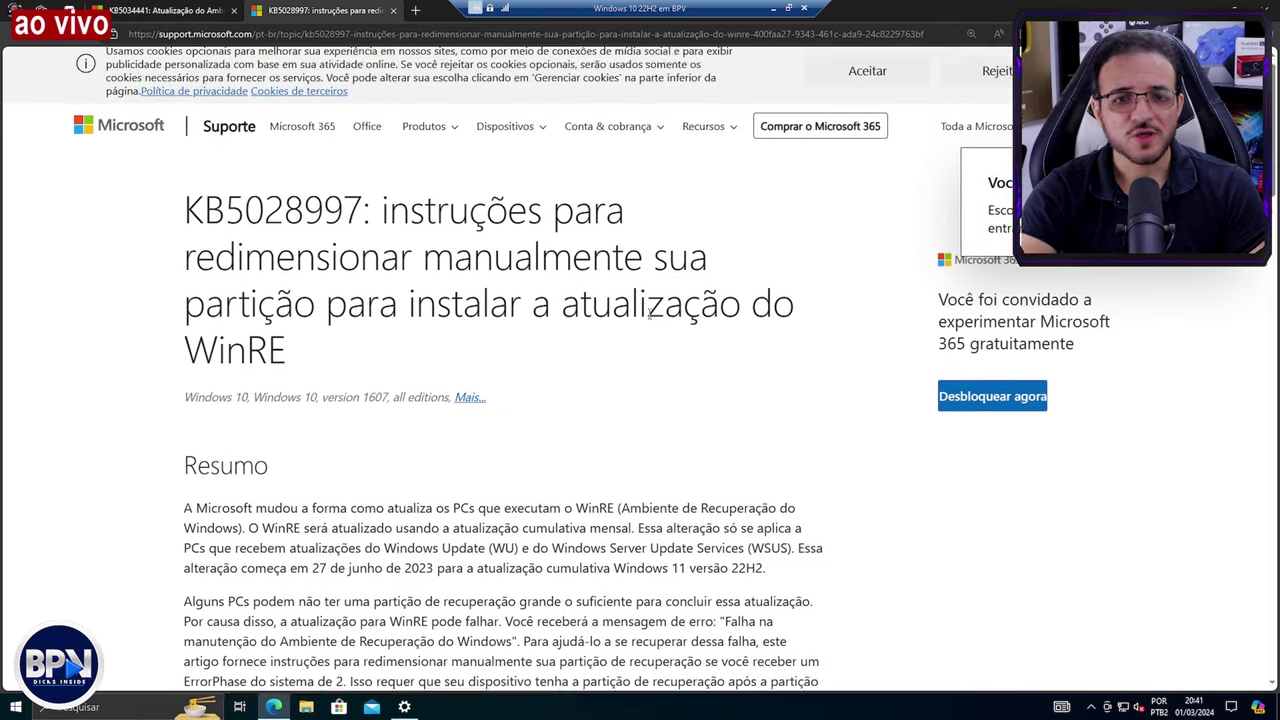
scroll(600, 315, "down", 5)
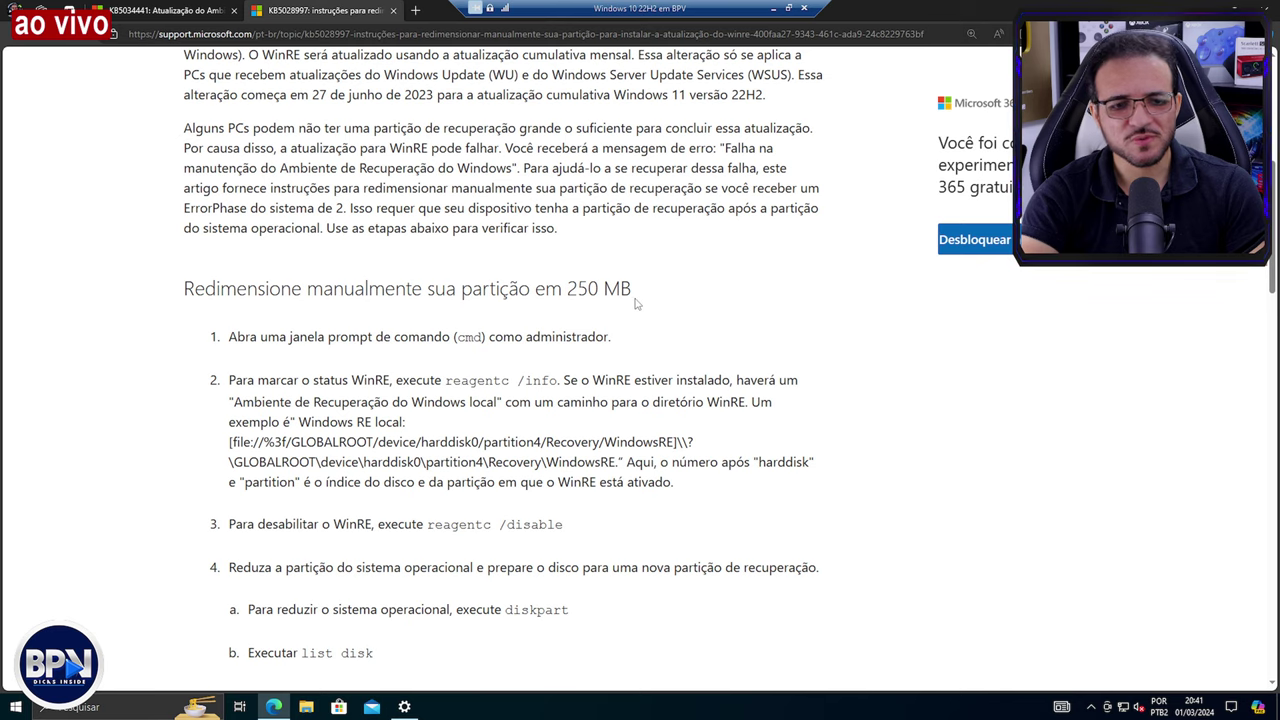
scroll(634, 302, "down", 1)
scroll(470, 262, "down", 1)
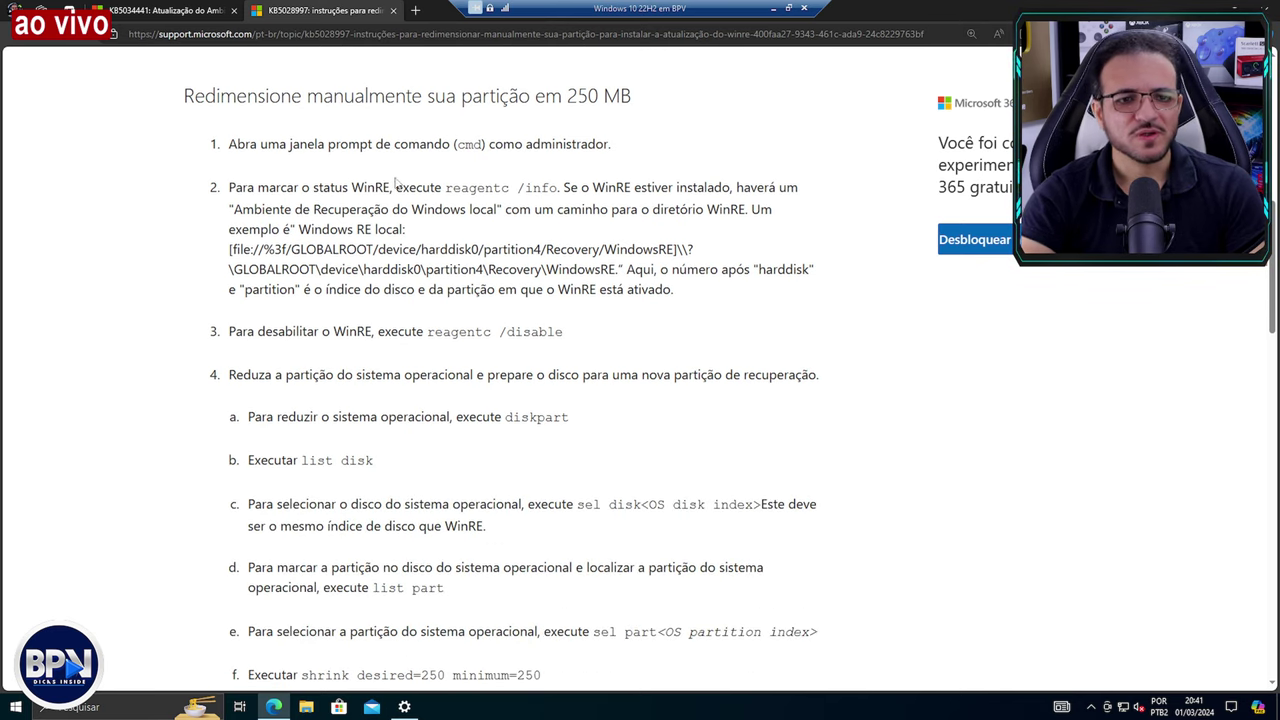
scroll(353, 271, "down", 4)
scroll(353, 271, "down", 2)
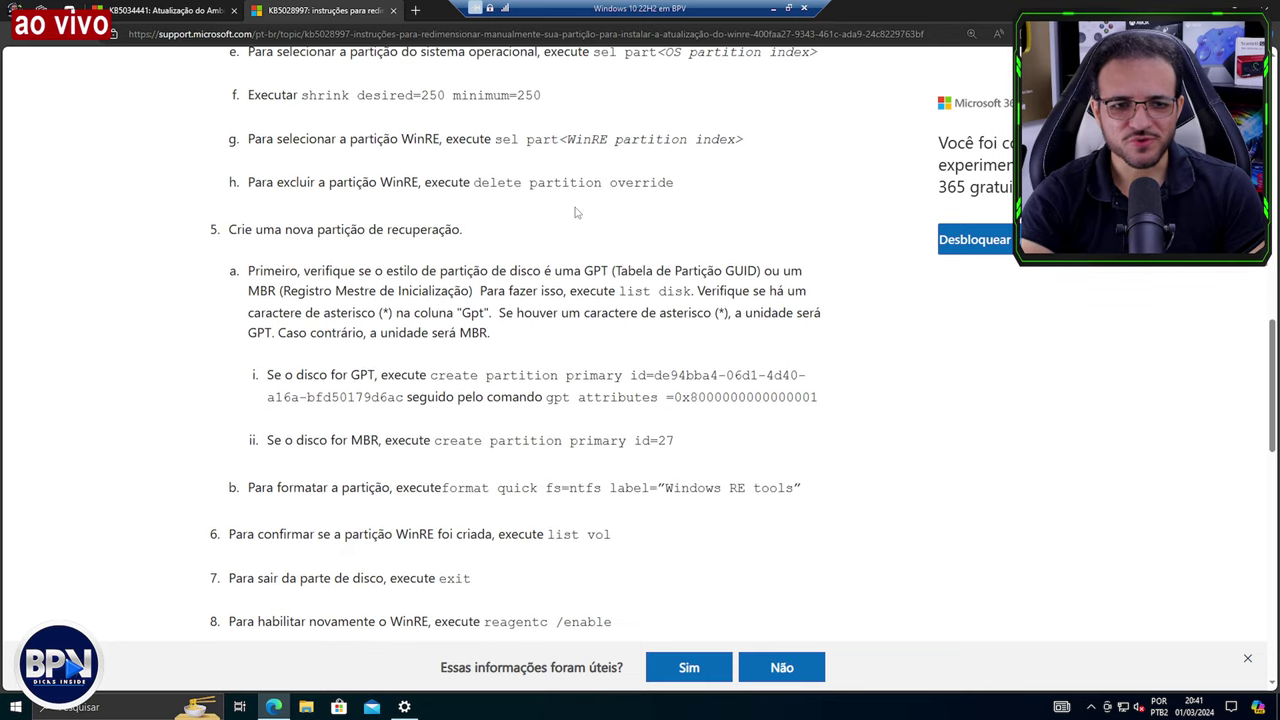
Step: Read the remaining WinRE resizing instructions and highlight 250 MB in the procedure's heading
scroll(575, 211, "down", 5)
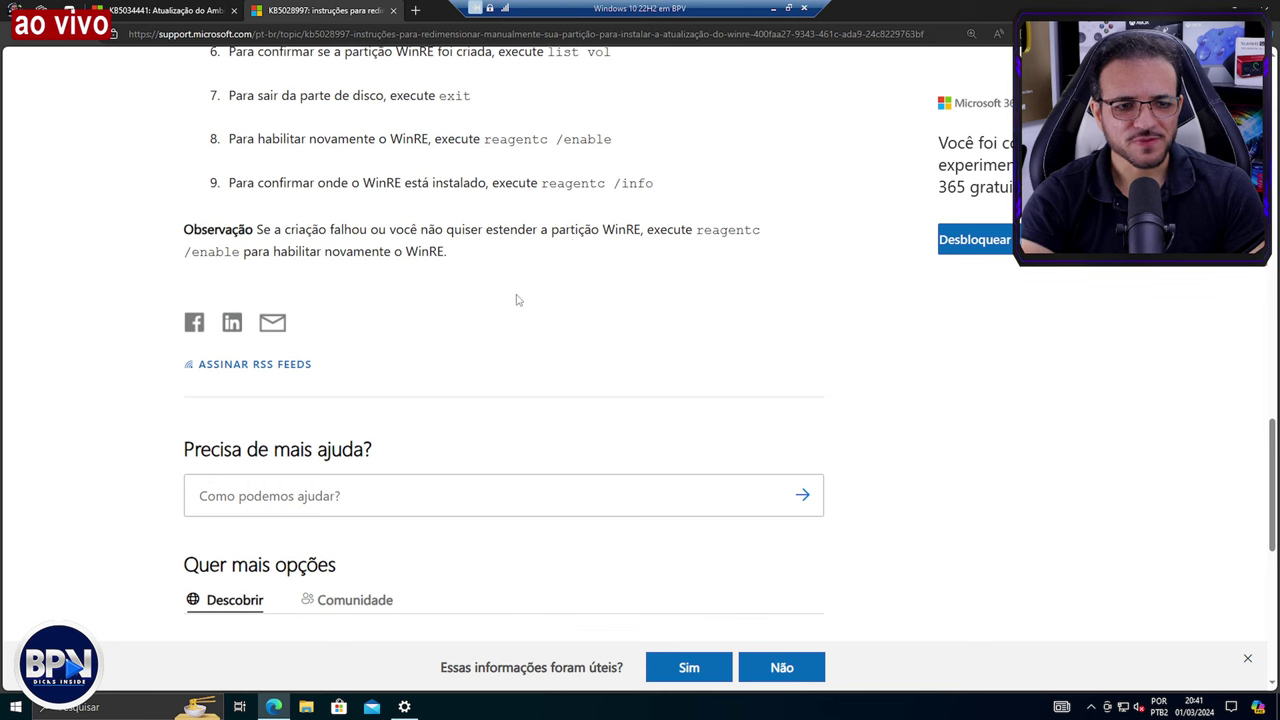
scroll(510, 303, "up", 2)
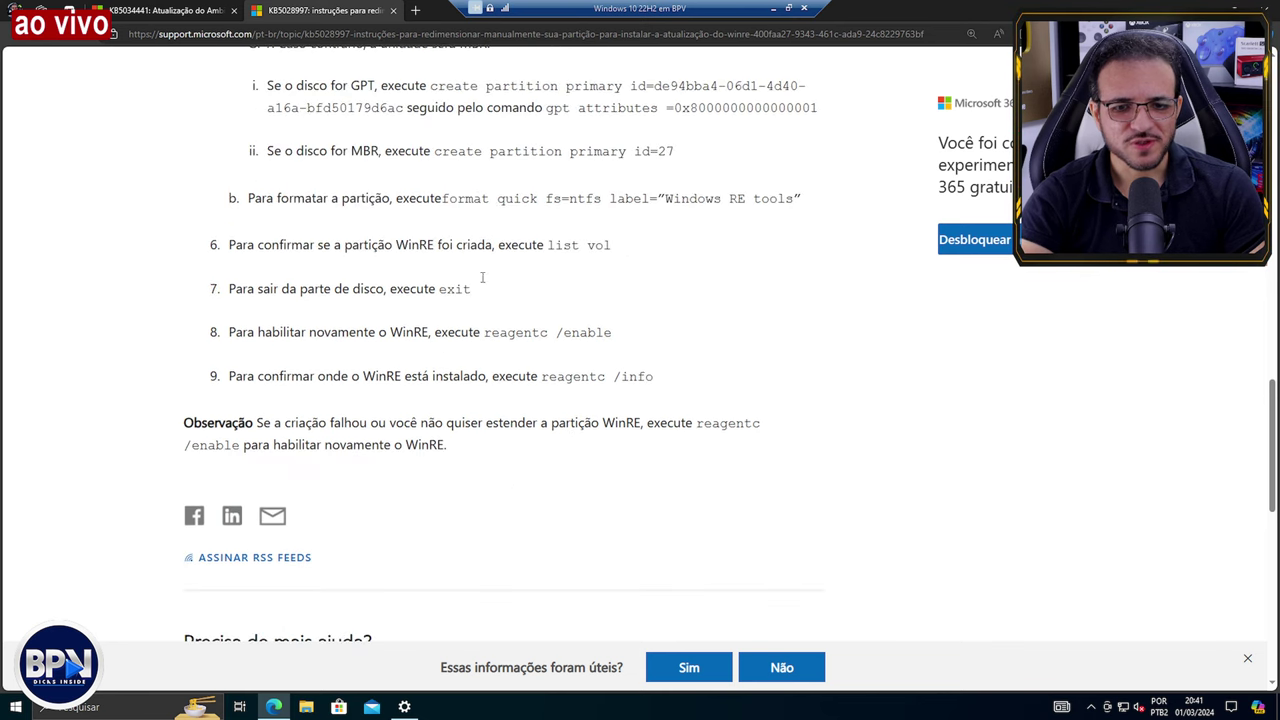
scroll(535, 370, "up", 4)
scroll(535, 370, "up", 5)
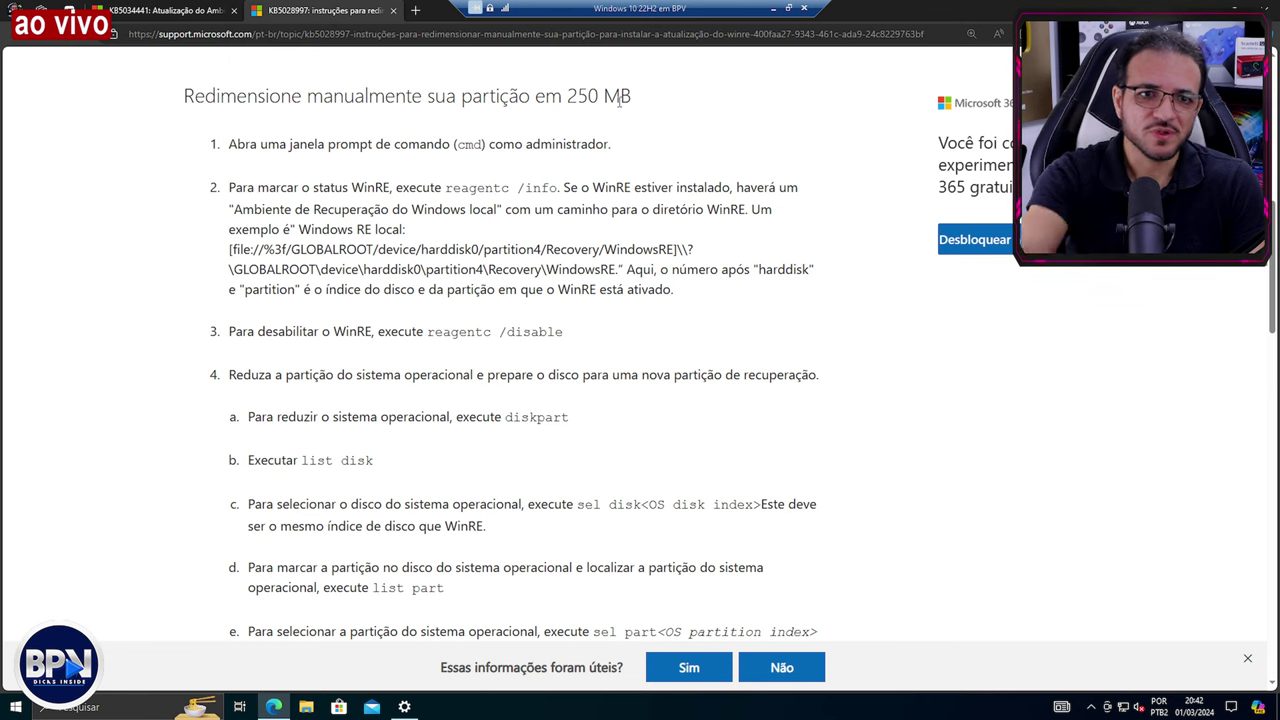
left_click_drag(570, 96, 643, 103)
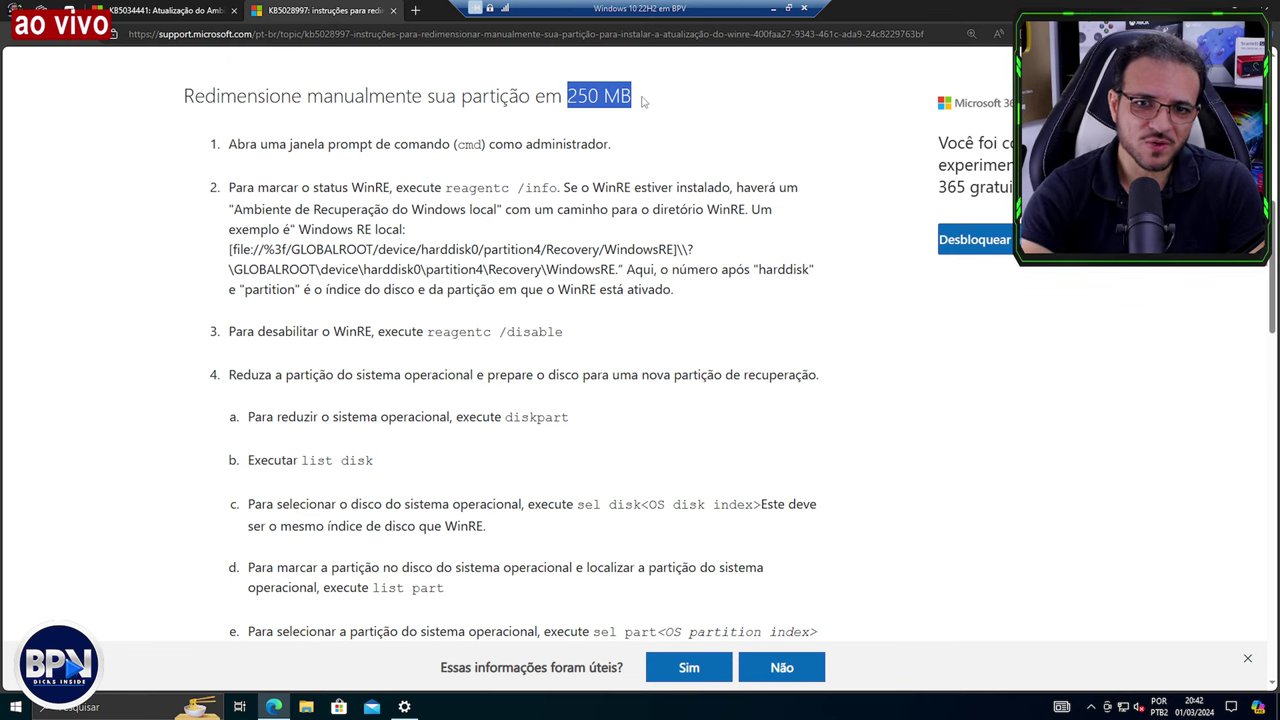
scroll(709, 147, "up", 3)
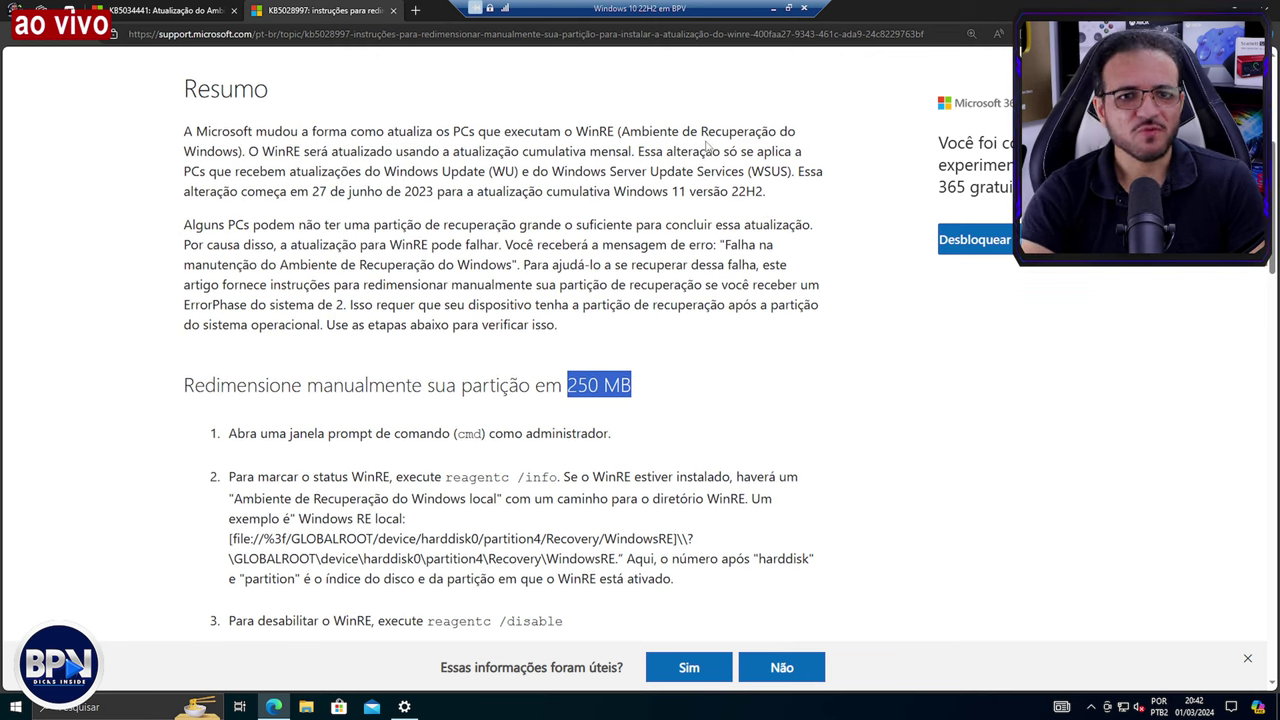
Step: Return the settings window to Windows Update, inspect Disk 0's recovery partition in Disk Management, and put both windows away
left_click(406, 708)
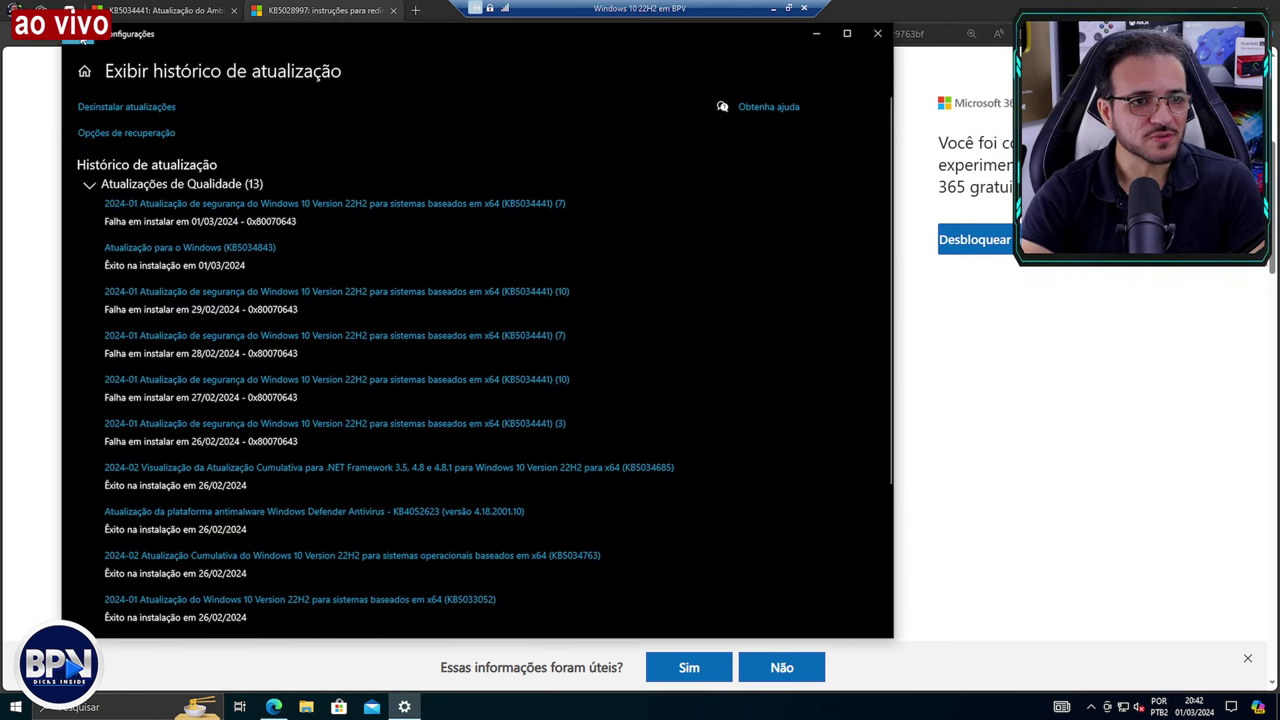
left_click(78, 40)
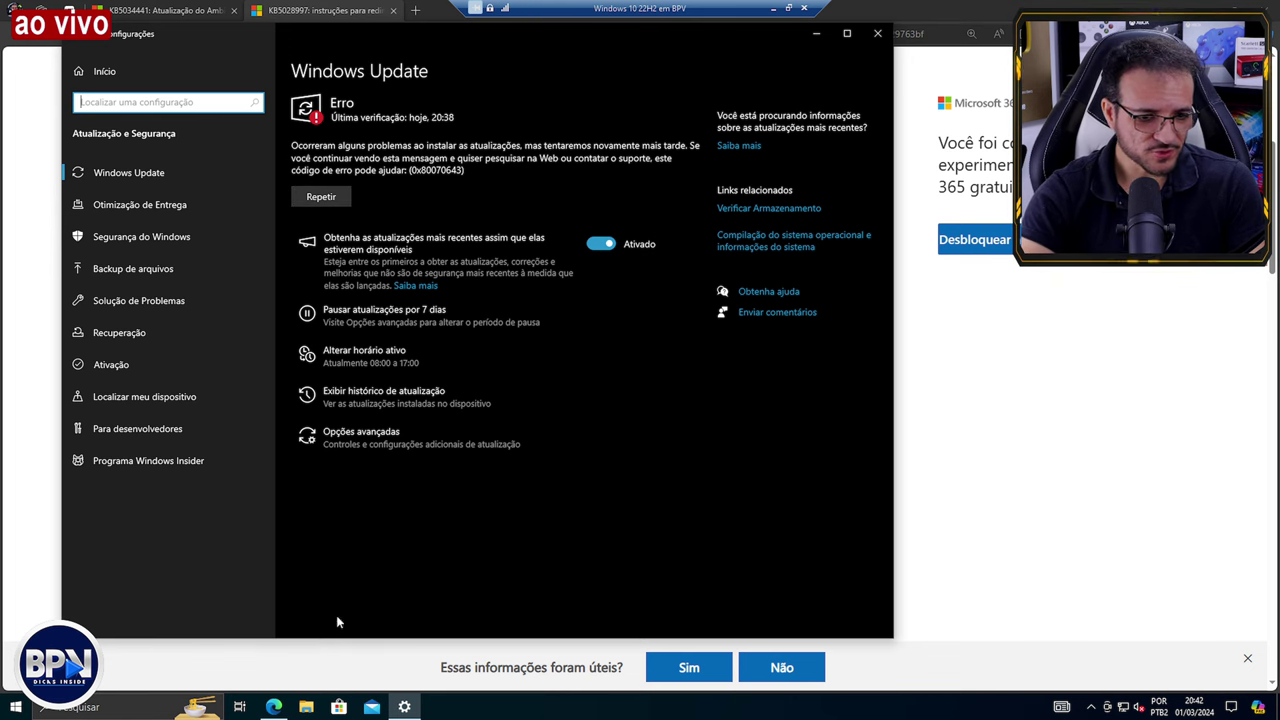
right_click(17, 711)
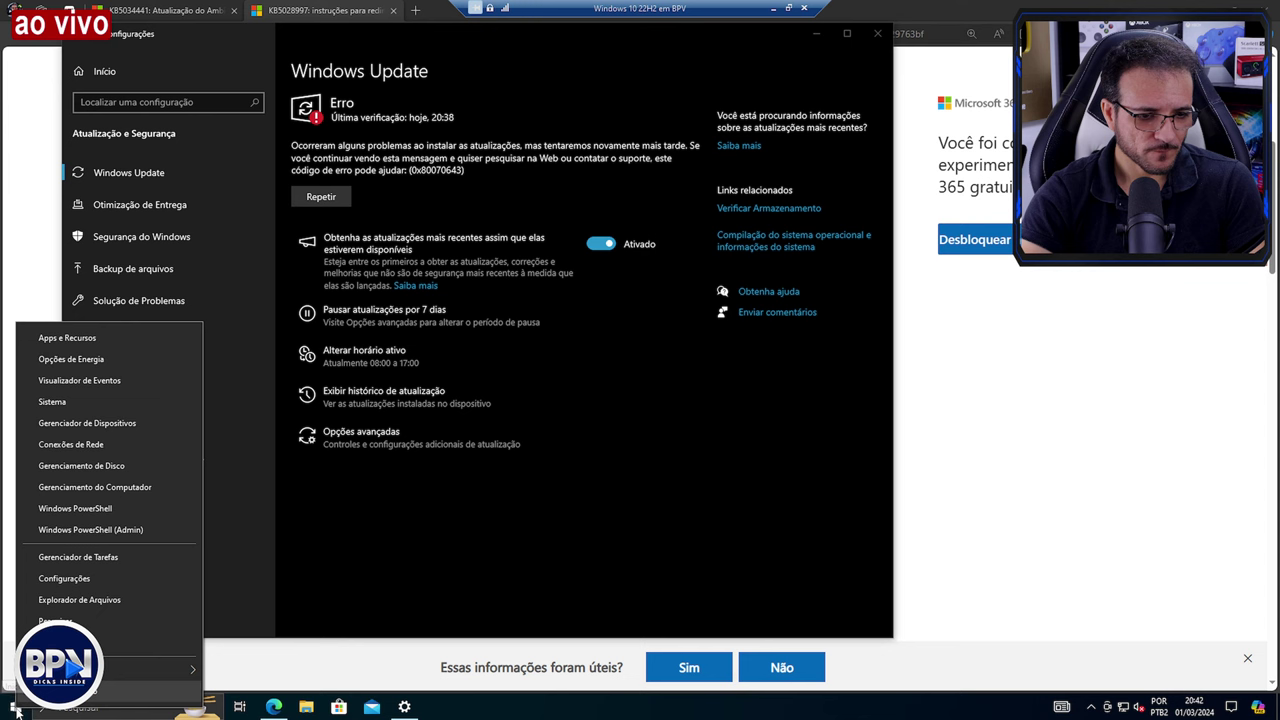
left_click(105, 466)
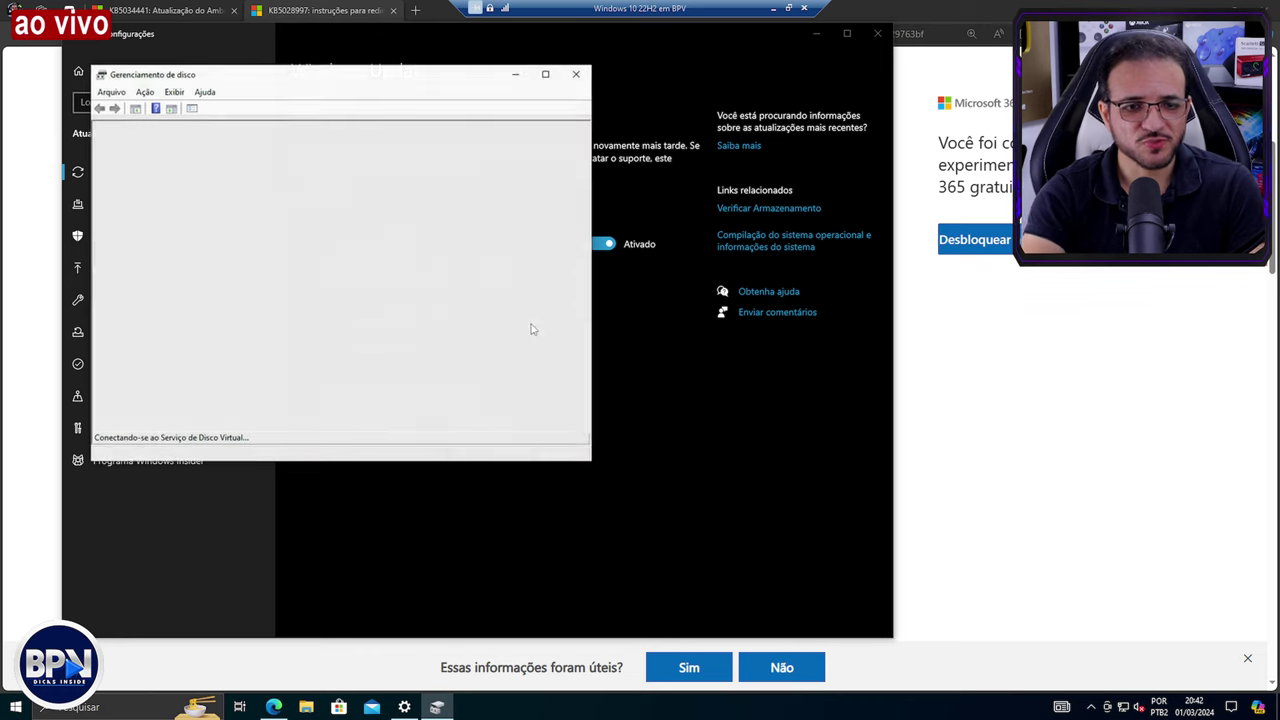
left_click_drag(395, 80, 573, 112)
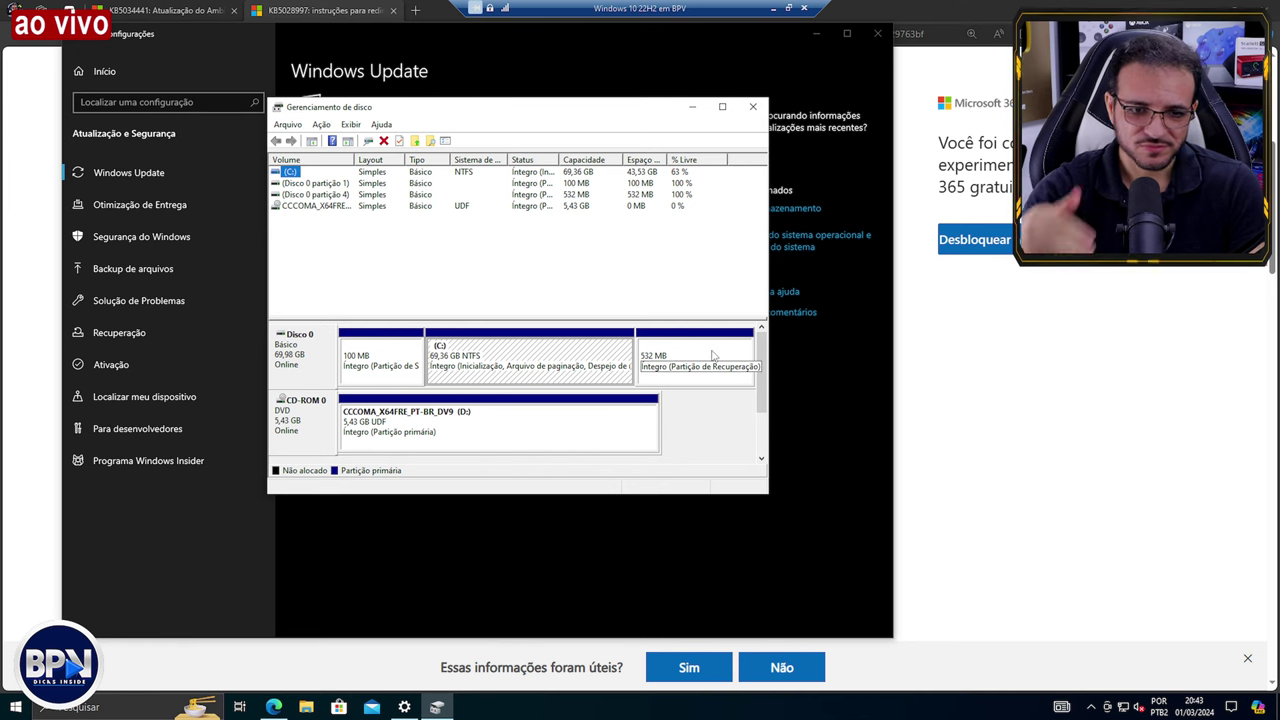
left_click(753, 107)
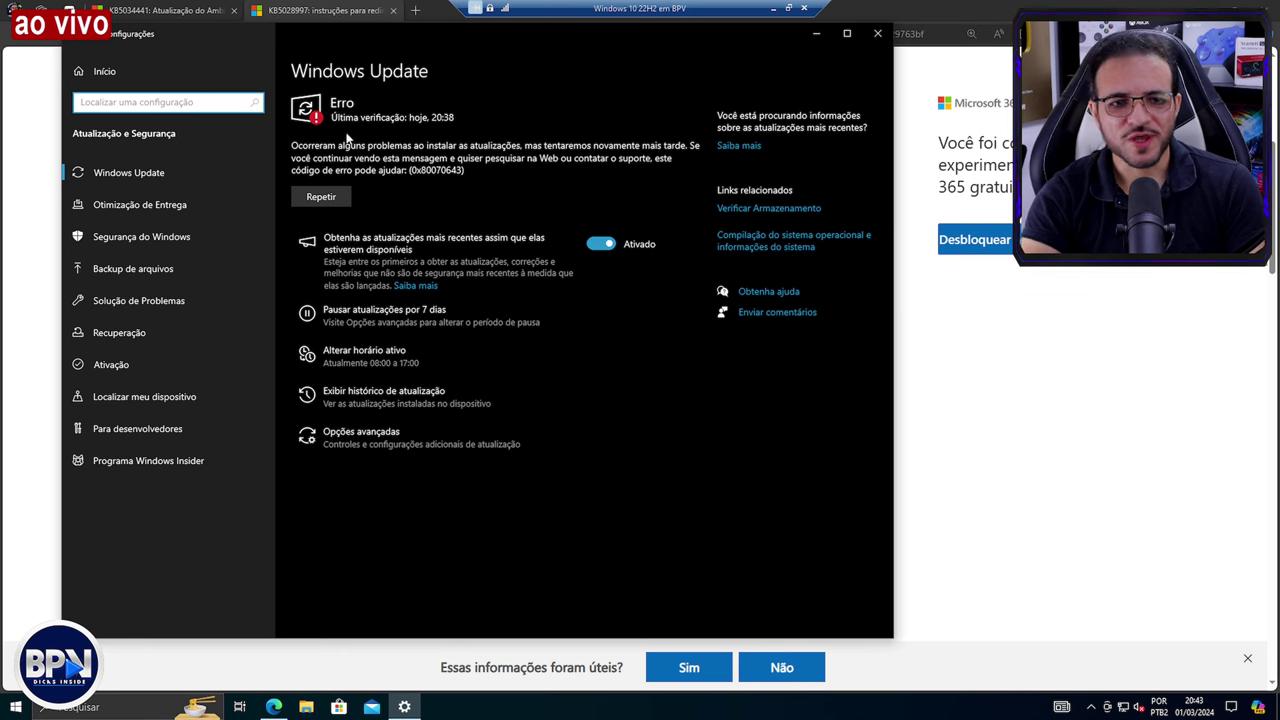
left_click(816, 37)
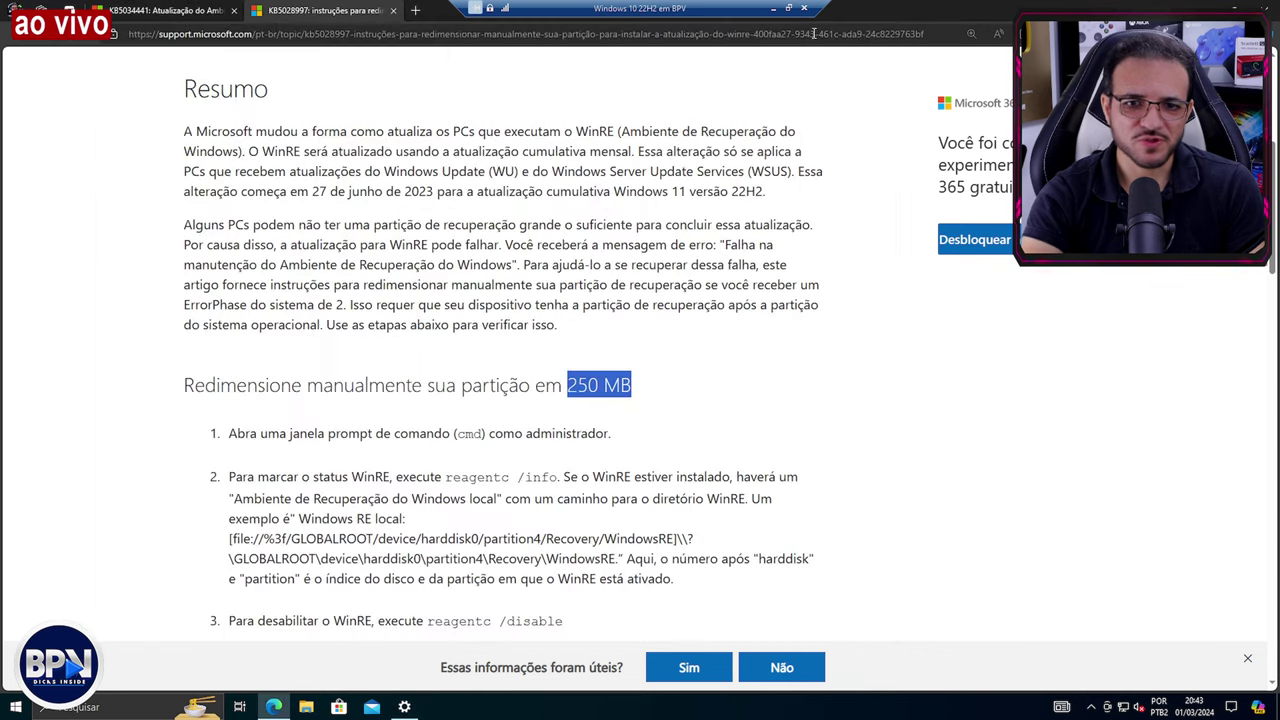
Step: Review the KB5028997 article from its title and summary through the WinRE partition resizing commands and closing note
scroll(442, 348, "down", 4)
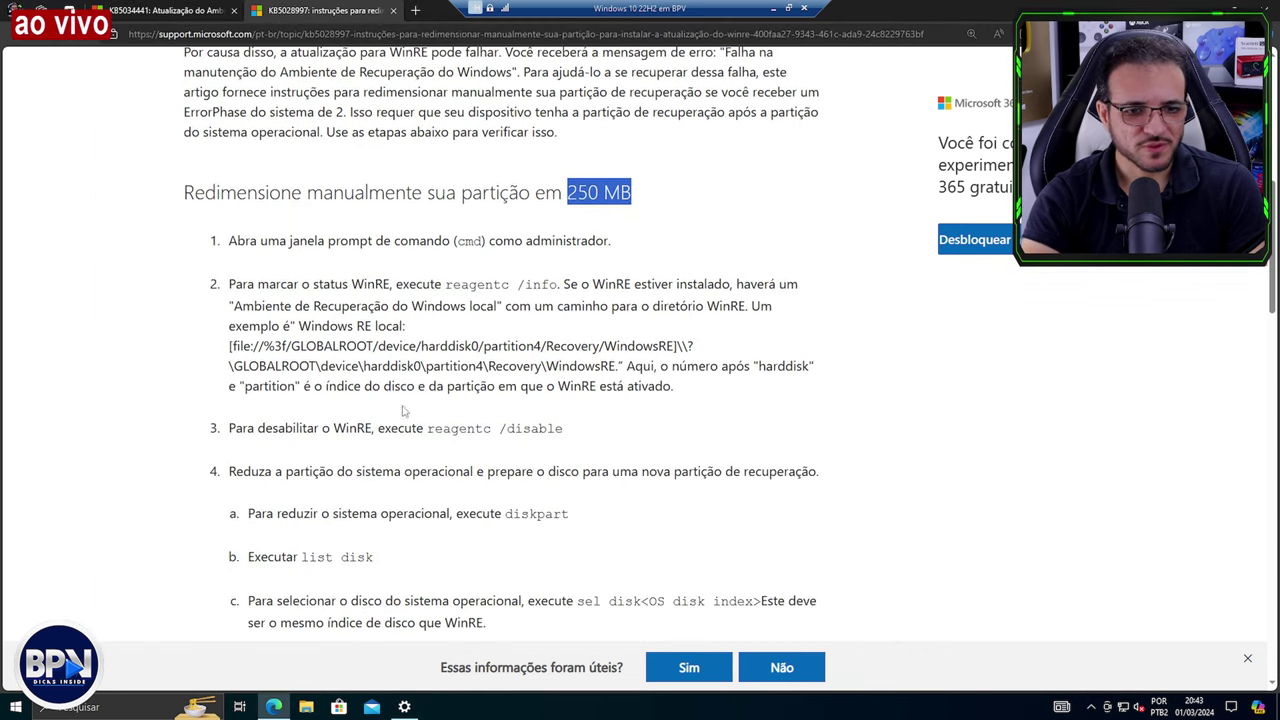
scroll(442, 348, "down", 3)
scroll(442, 364, "down", 1)
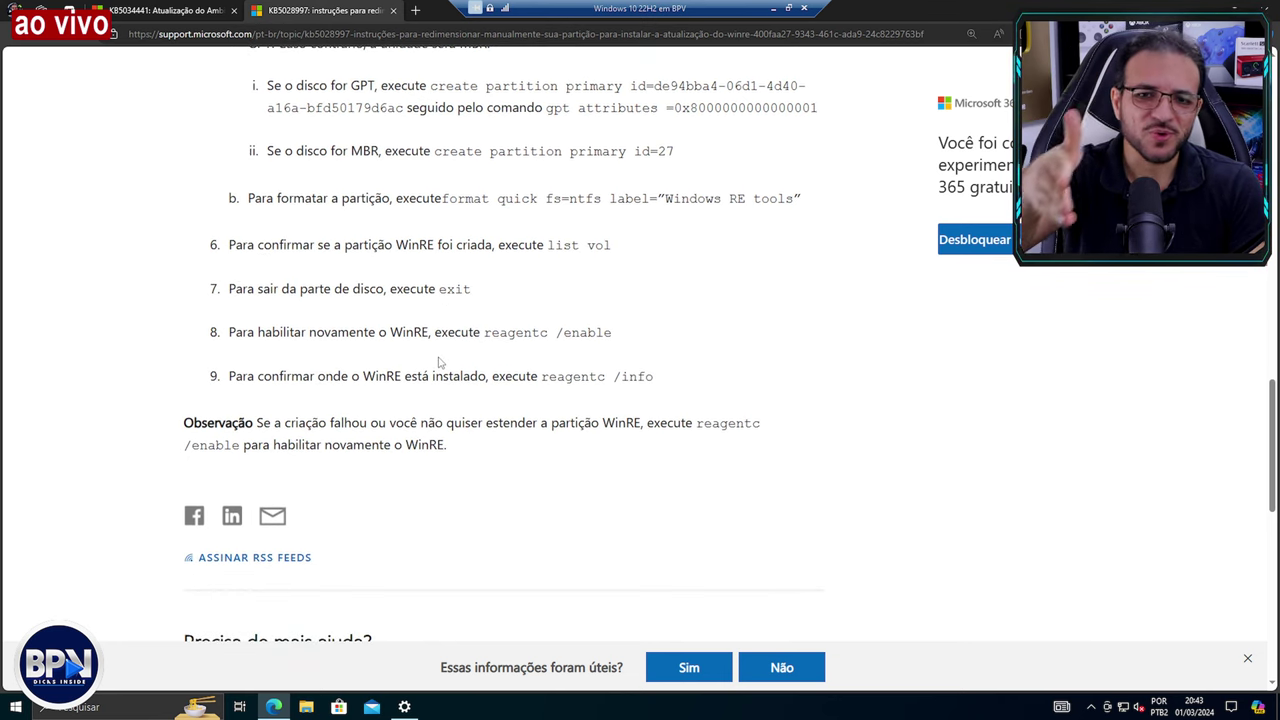
scroll(440, 360, "up", 8)
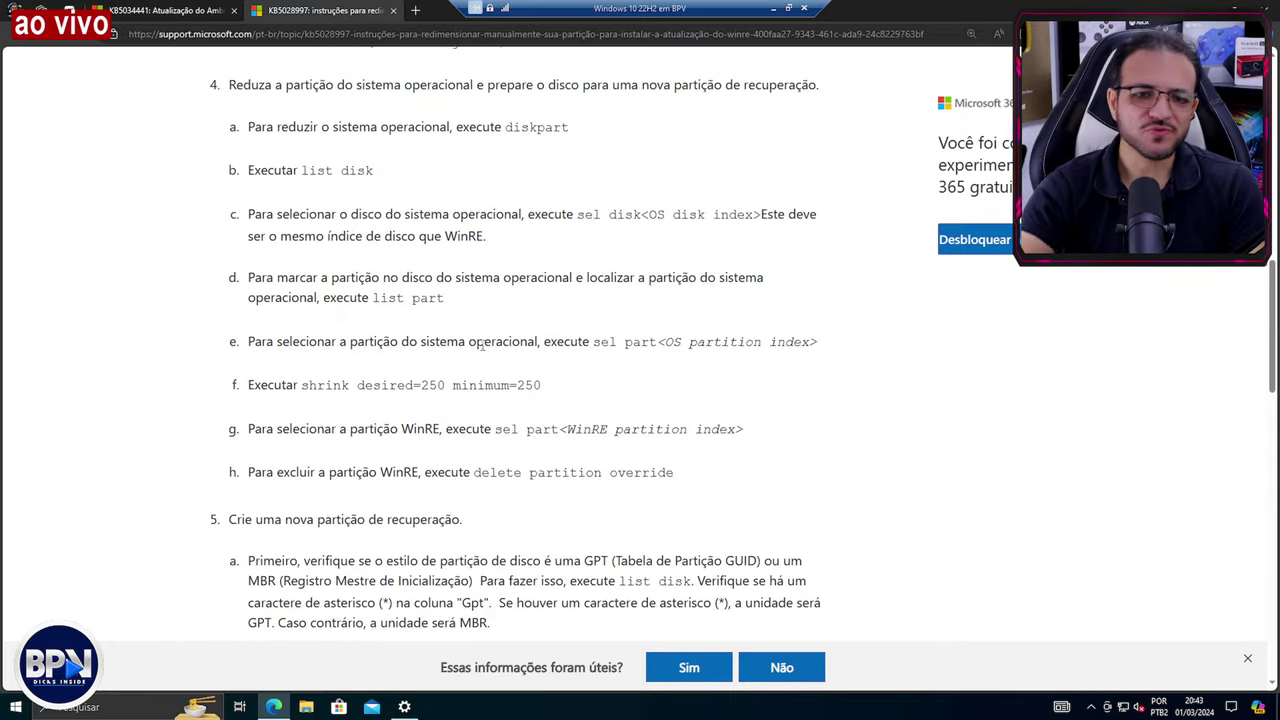
scroll(450, 263, "up", 4)
scroll(340, 268, "up", 4)
scroll(613, 271, "down", 4)
scroll(613, 271, "down", 1)
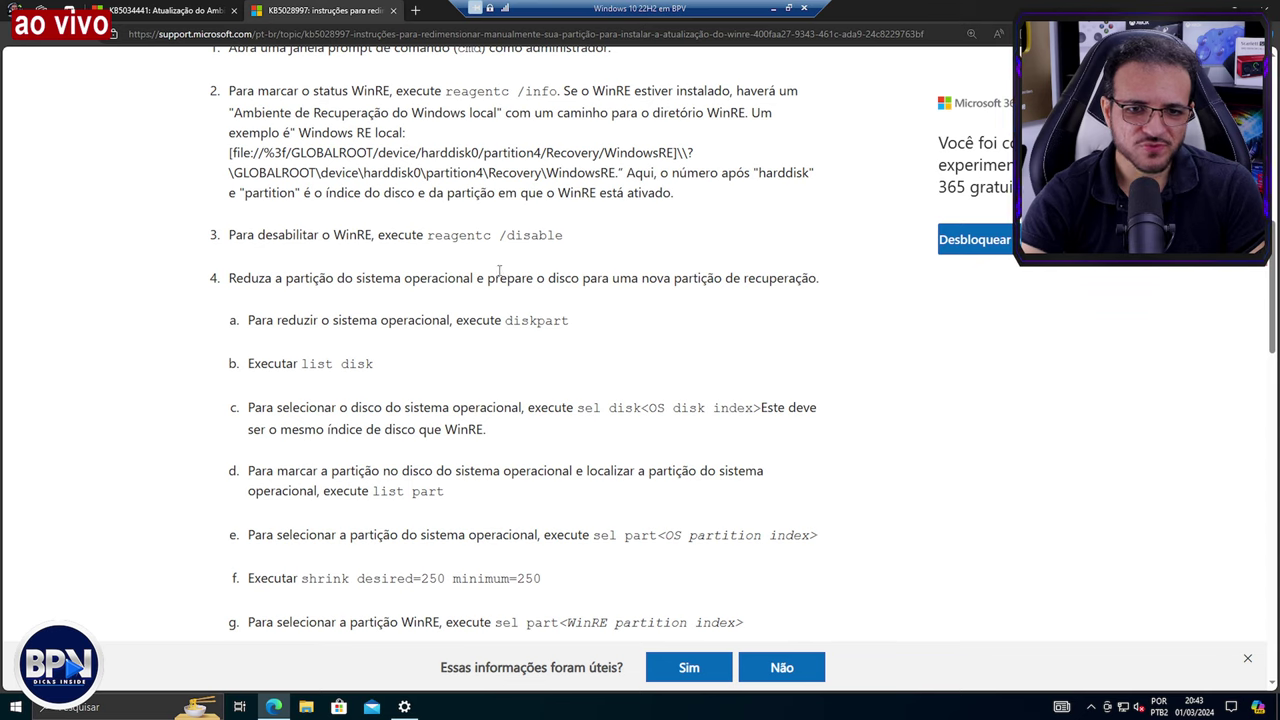
scroll(503, 262, "down", 2)
scroll(563, 270, "down", 7)
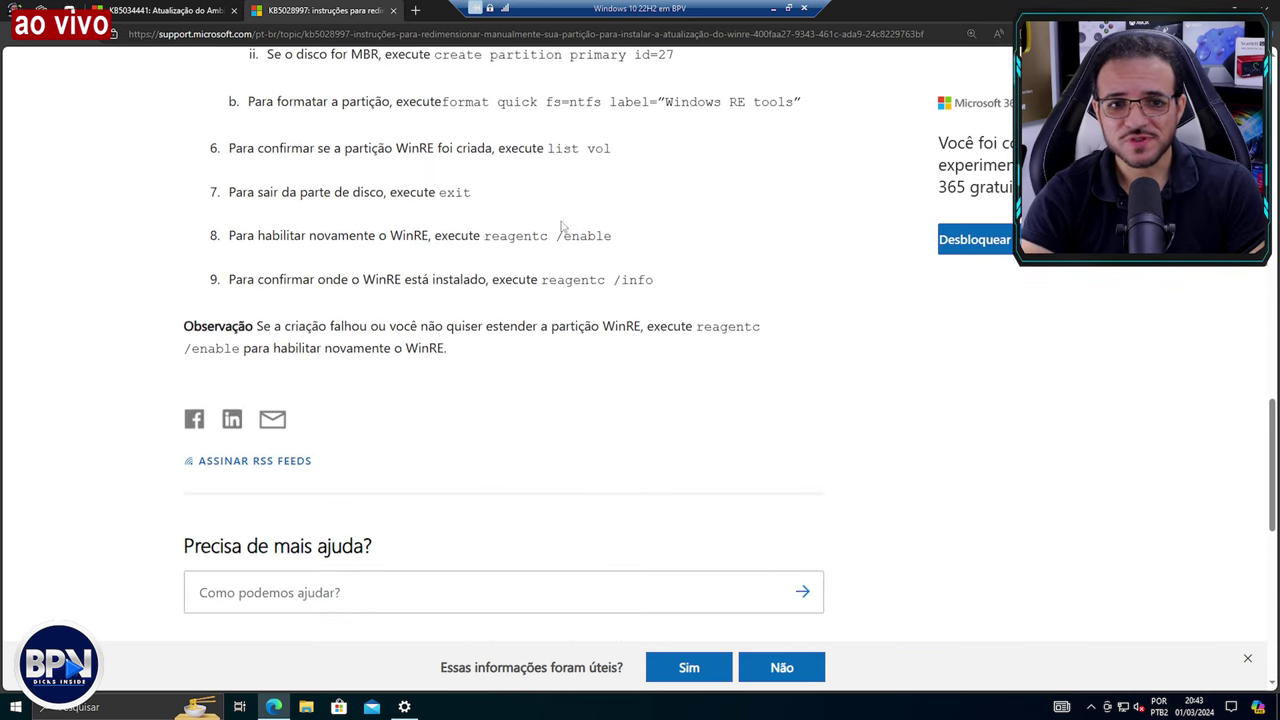
scroll(650, 250, "up", 8)
scroll(720, 290, "up", 4)
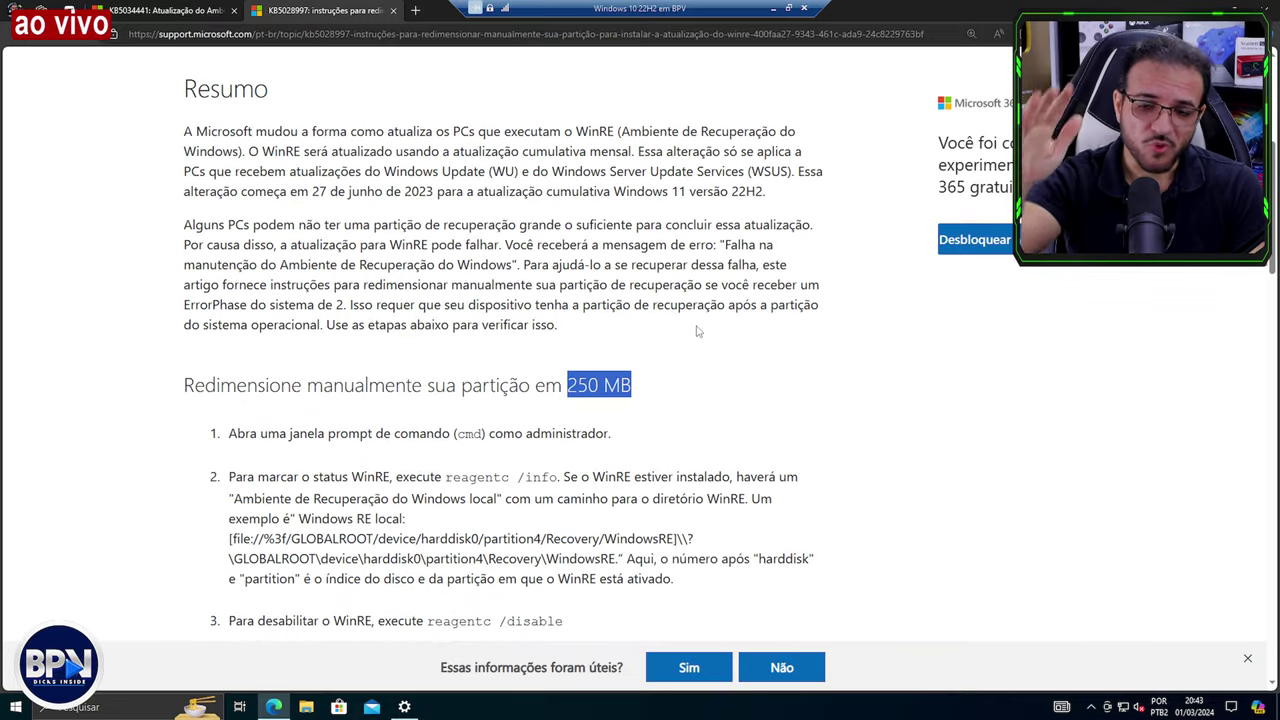
scroll(670, 336, "down", 2)
left_click(240, 220)
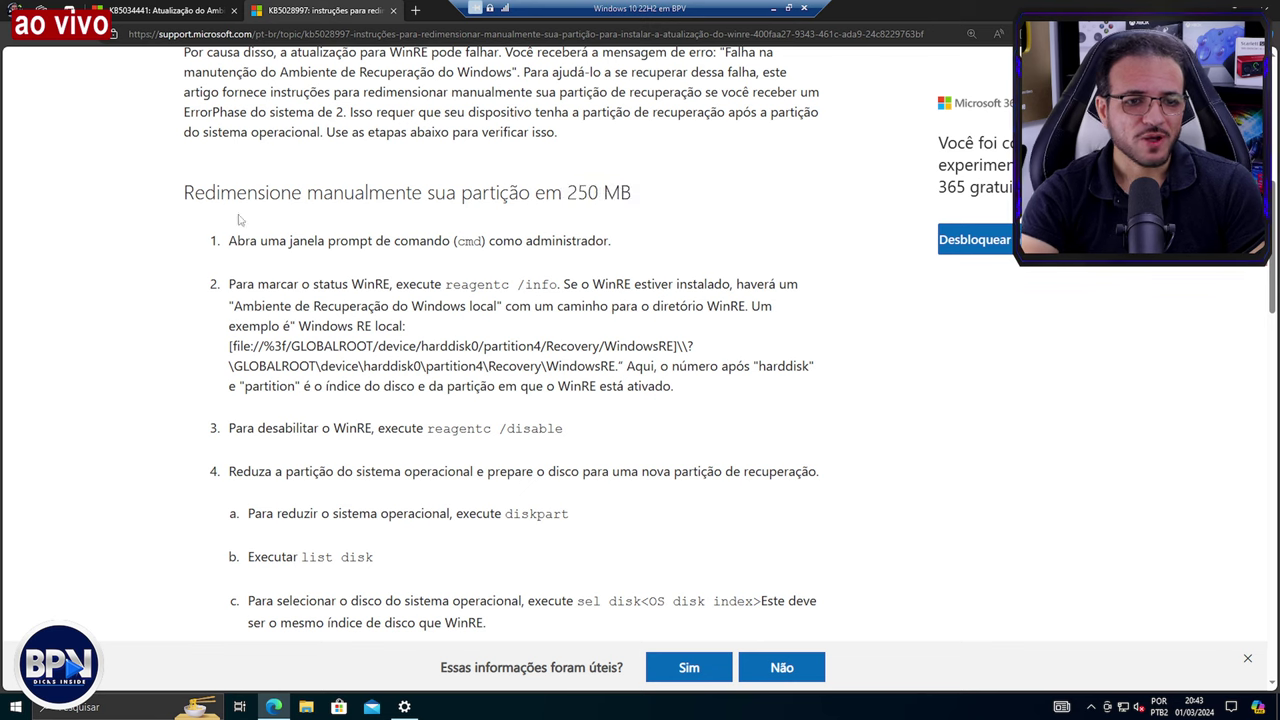
scroll(230, 200, "up", 3)
scroll(224, 172, "up", 3)
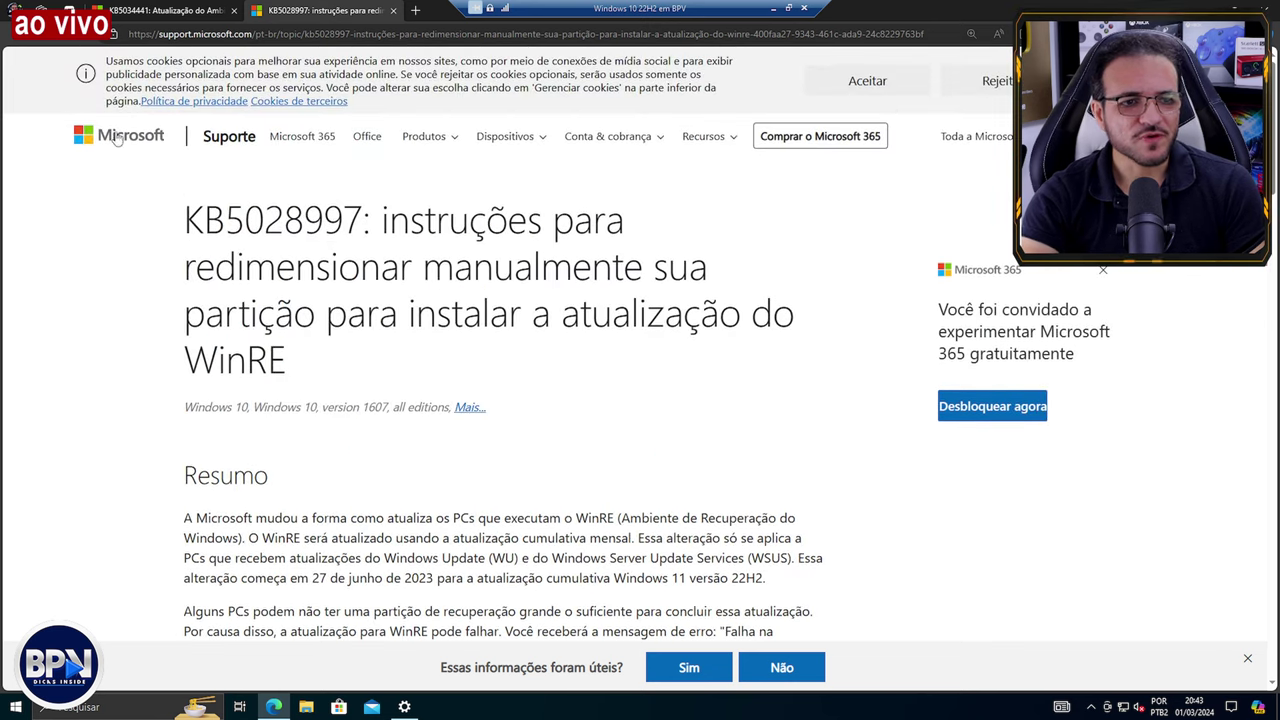
scroll(353, 272, "down", 8)
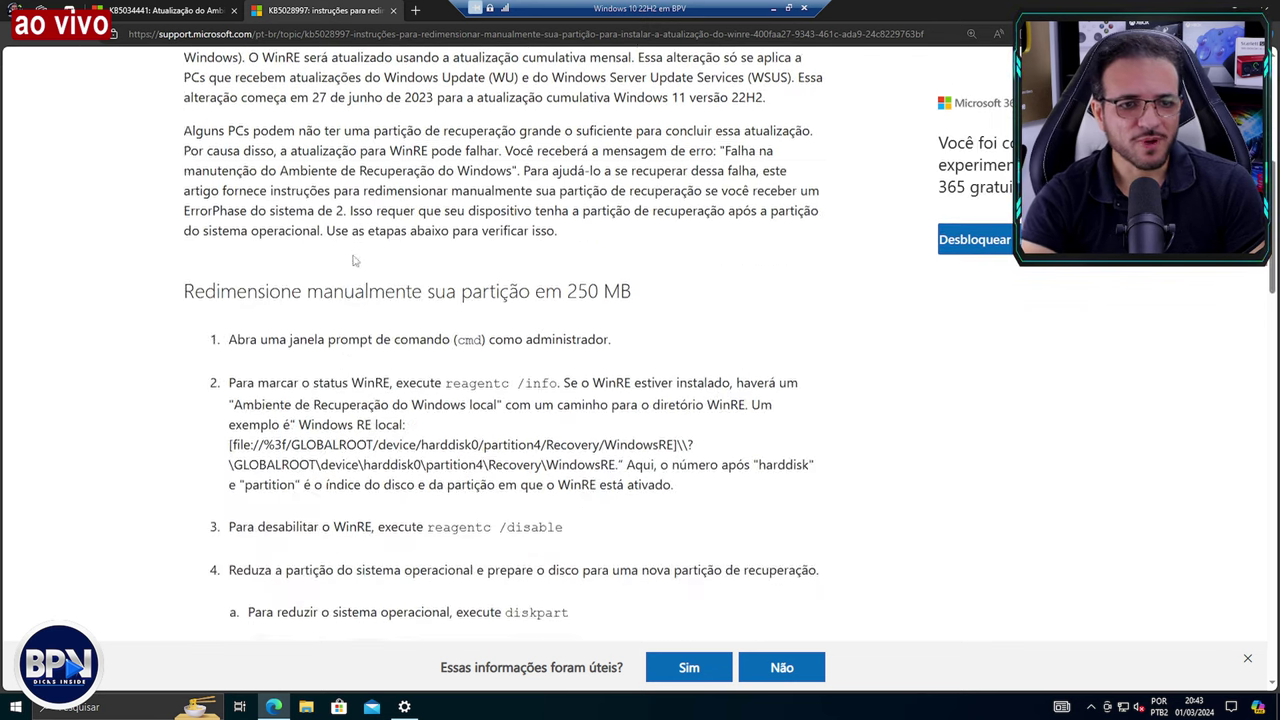
scroll(467, 320, "down", 12)
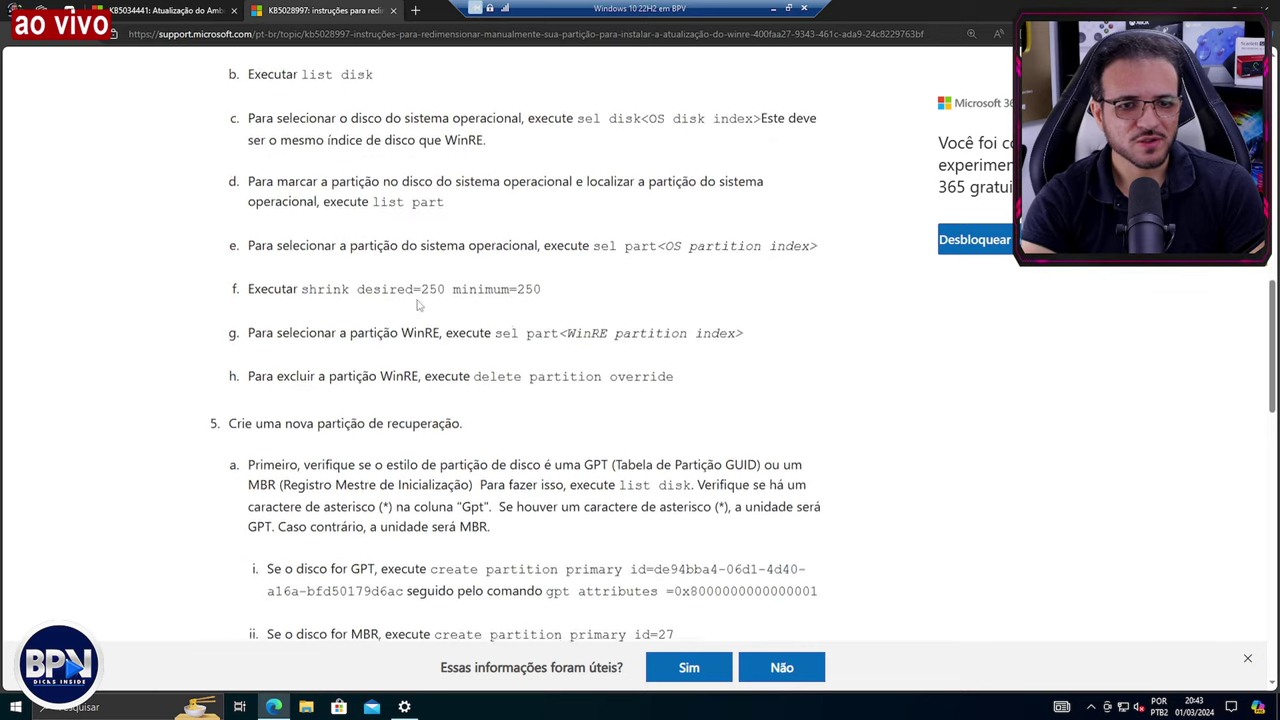
scroll(455, 320, "up", 5)
scroll(455, 320, "up", 10)
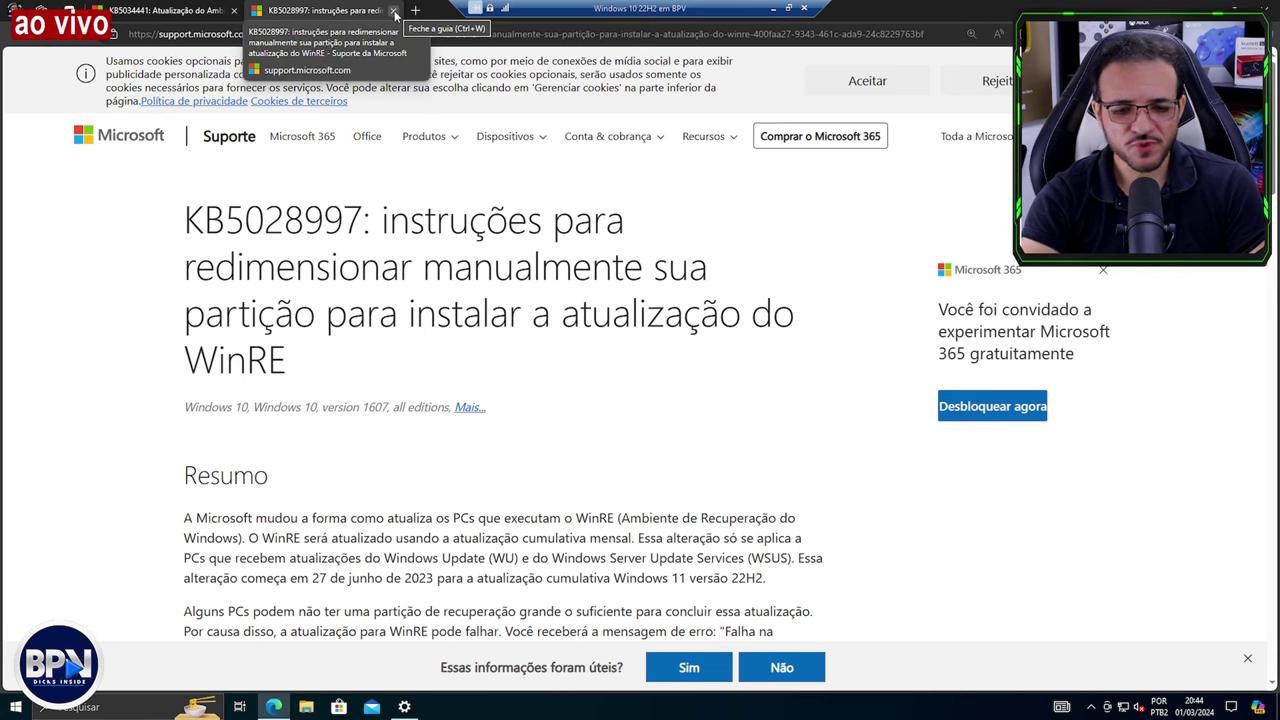
Step: Check the KB5034441 entries in the update history, and review that update's support article down to its release channels
left_click(404, 707)
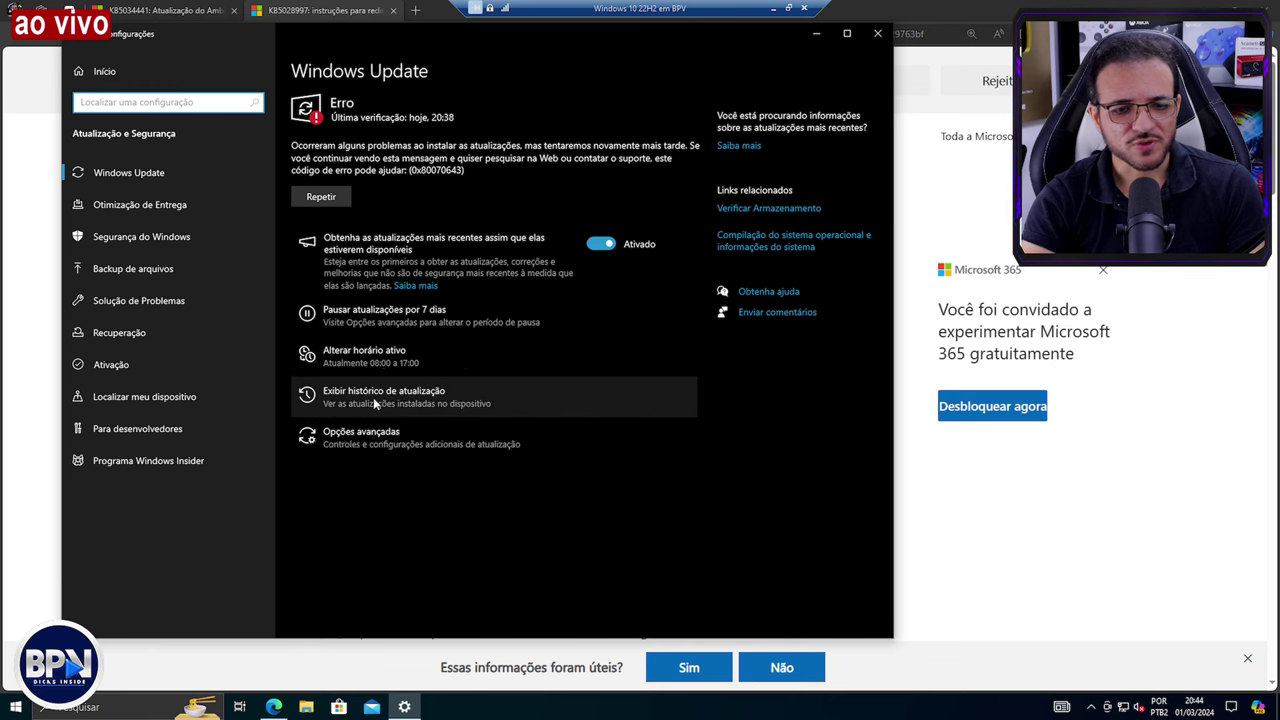
left_click(407, 396)
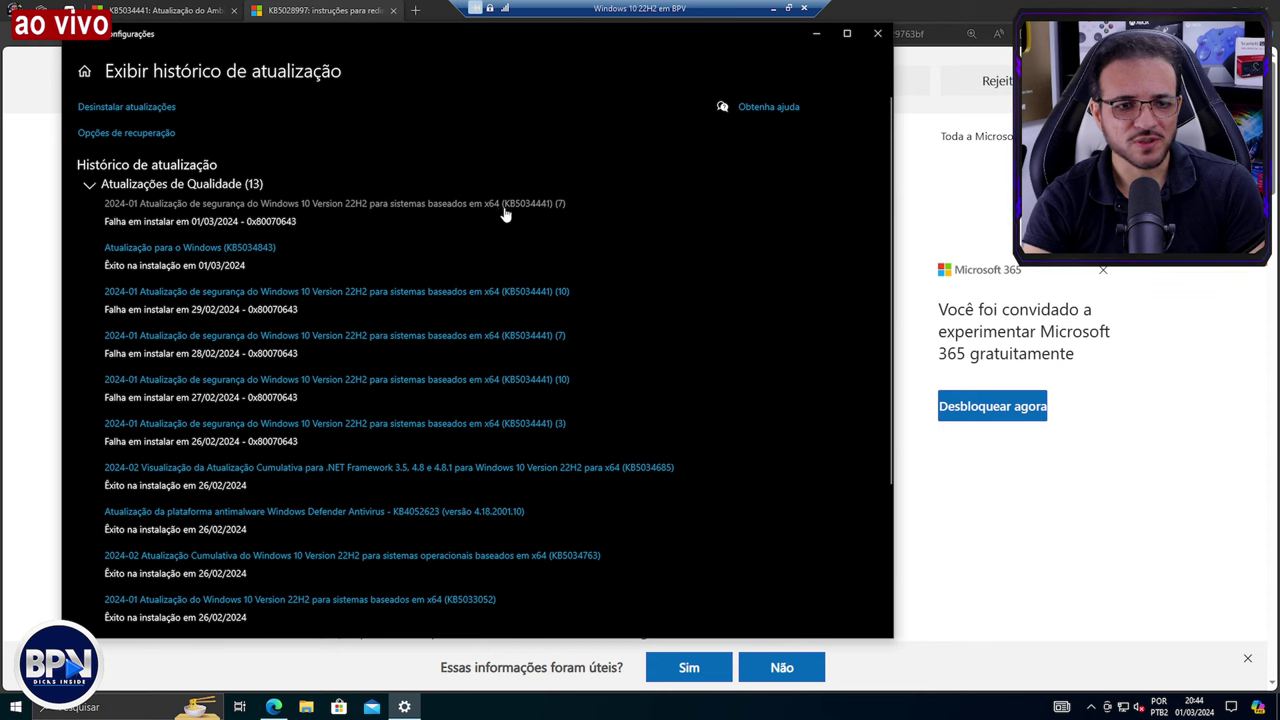
left_click(191, 12)
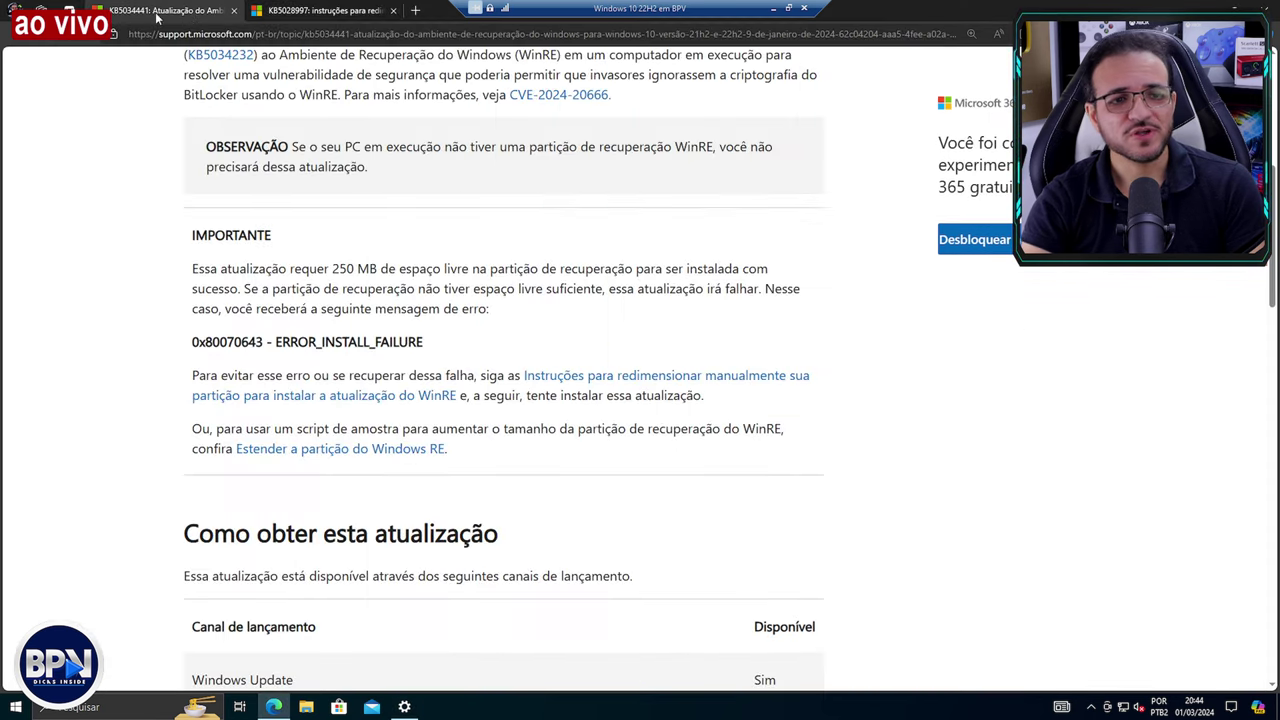
scroll(425, 206, "up", 5)
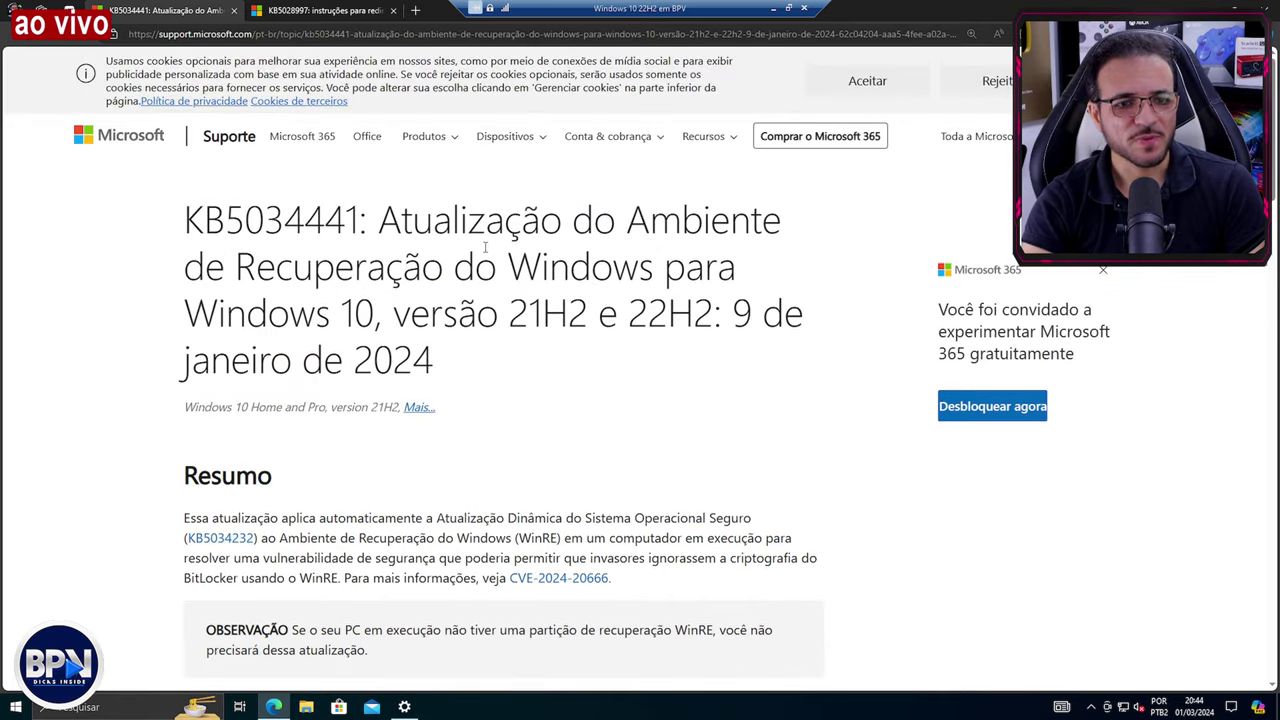
scroll(486, 220, "down", 5)
scroll(486, 258, "down", 2)
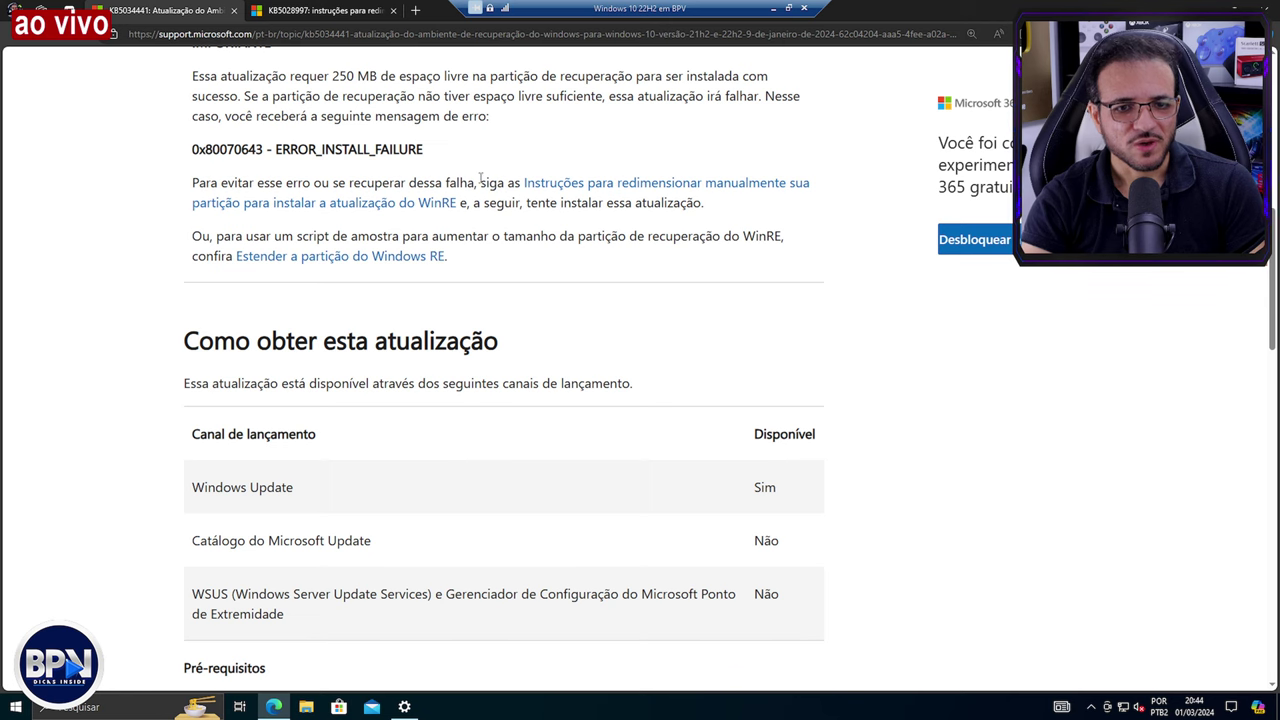
Step: Glance over the KB5028997 resizing article again and return to the KB5034441 article
left_click(350, 11)
scroll(486, 360, "down", 3)
scroll(486, 360, "up", 3)
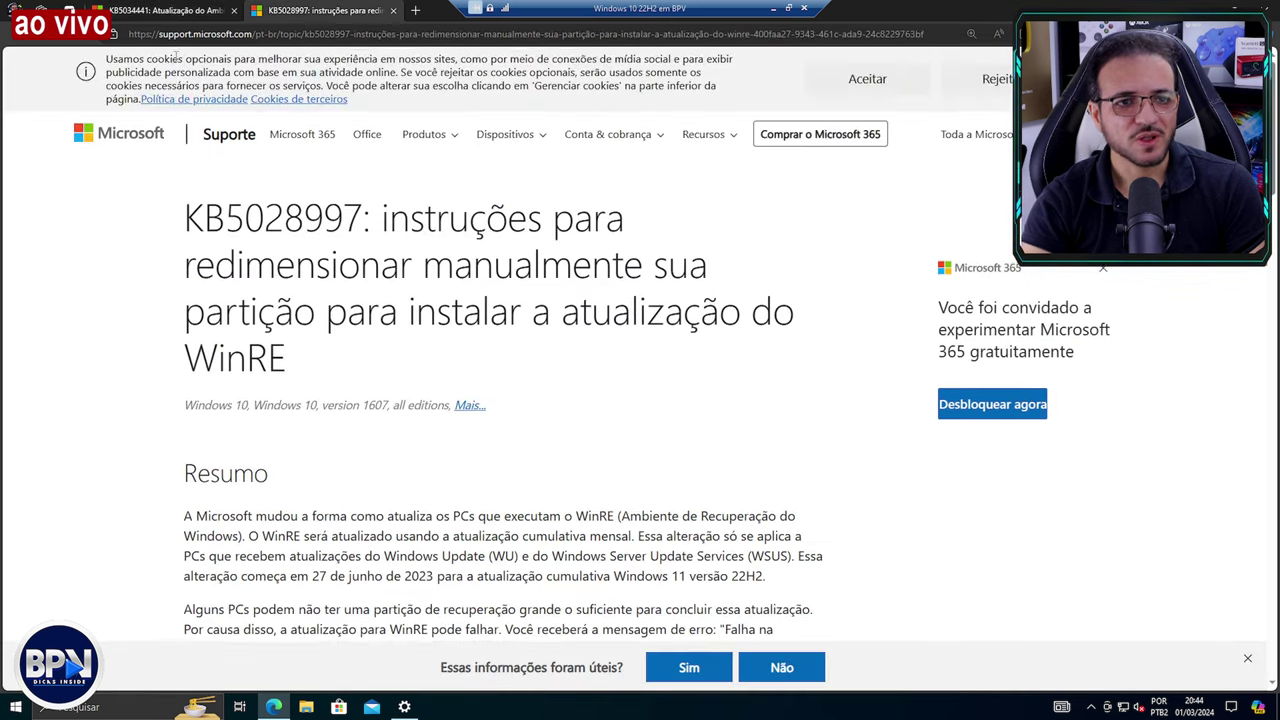
left_click(197, 11)
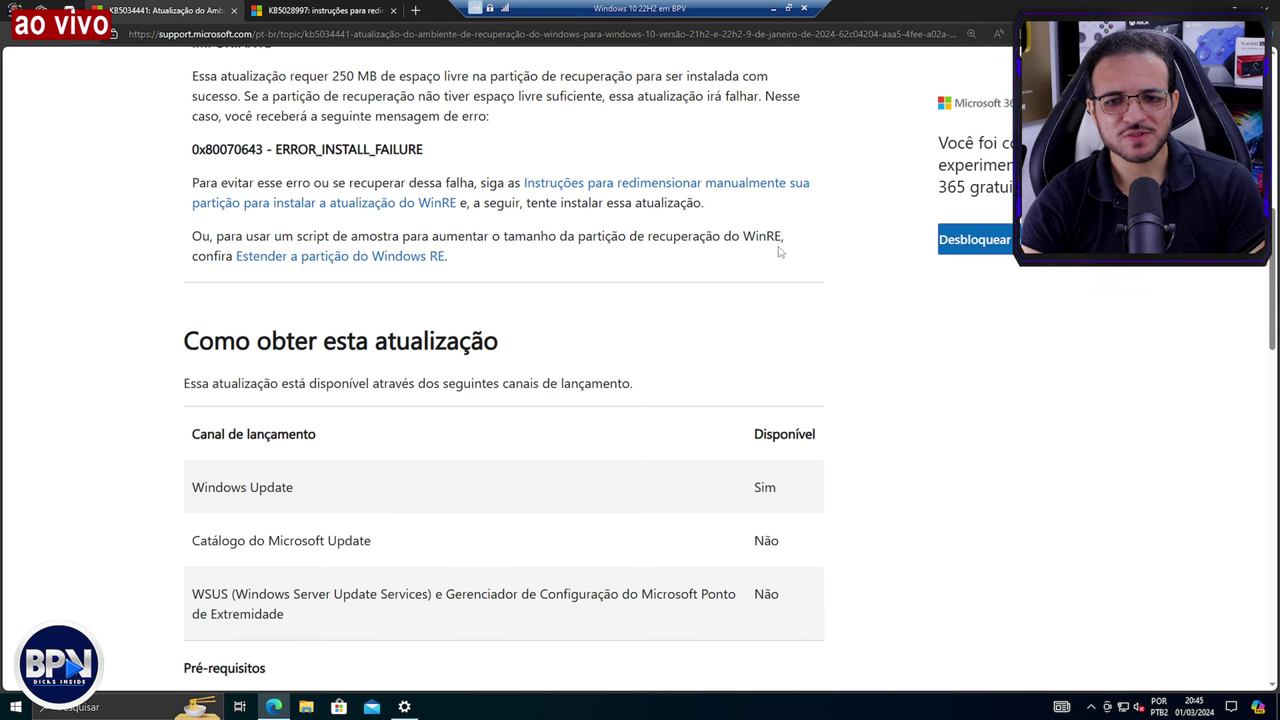
Step: Open the "Estender a partição do Windows RE" link and examine the sample PowerShell script and its preparation instructions
left_click(365, 260)
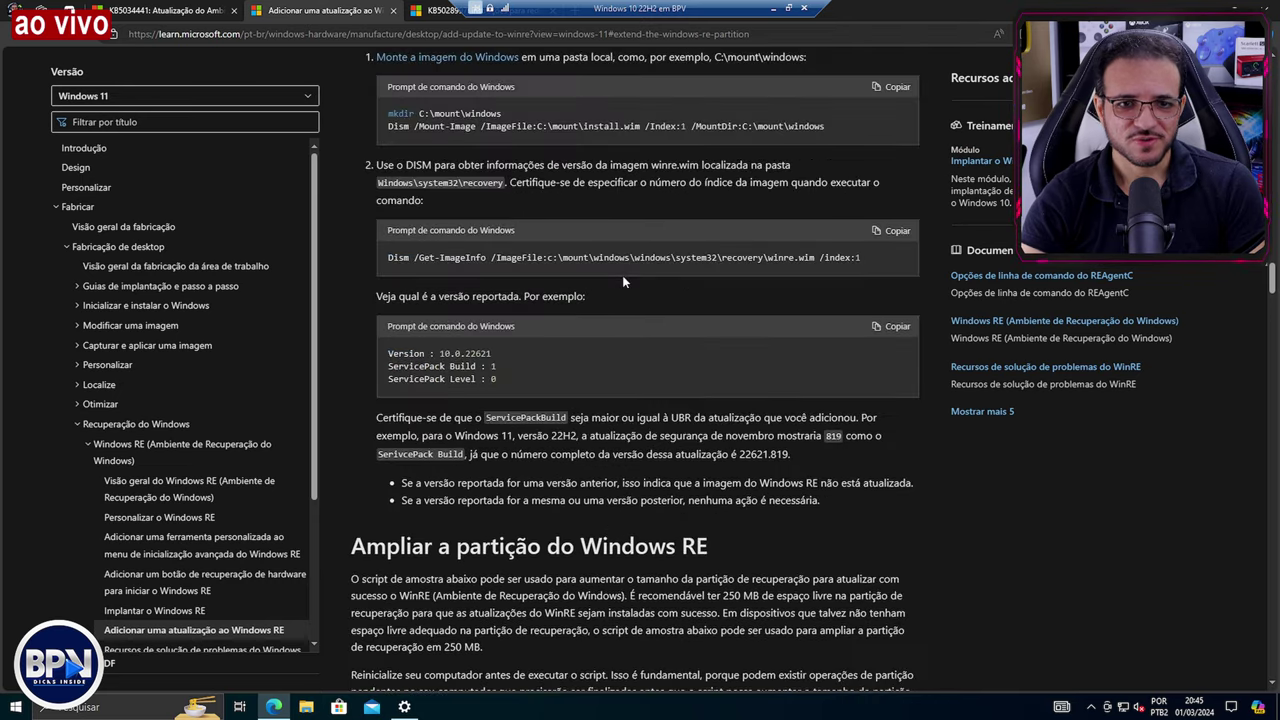
scroll(630, 300, "down", 5)
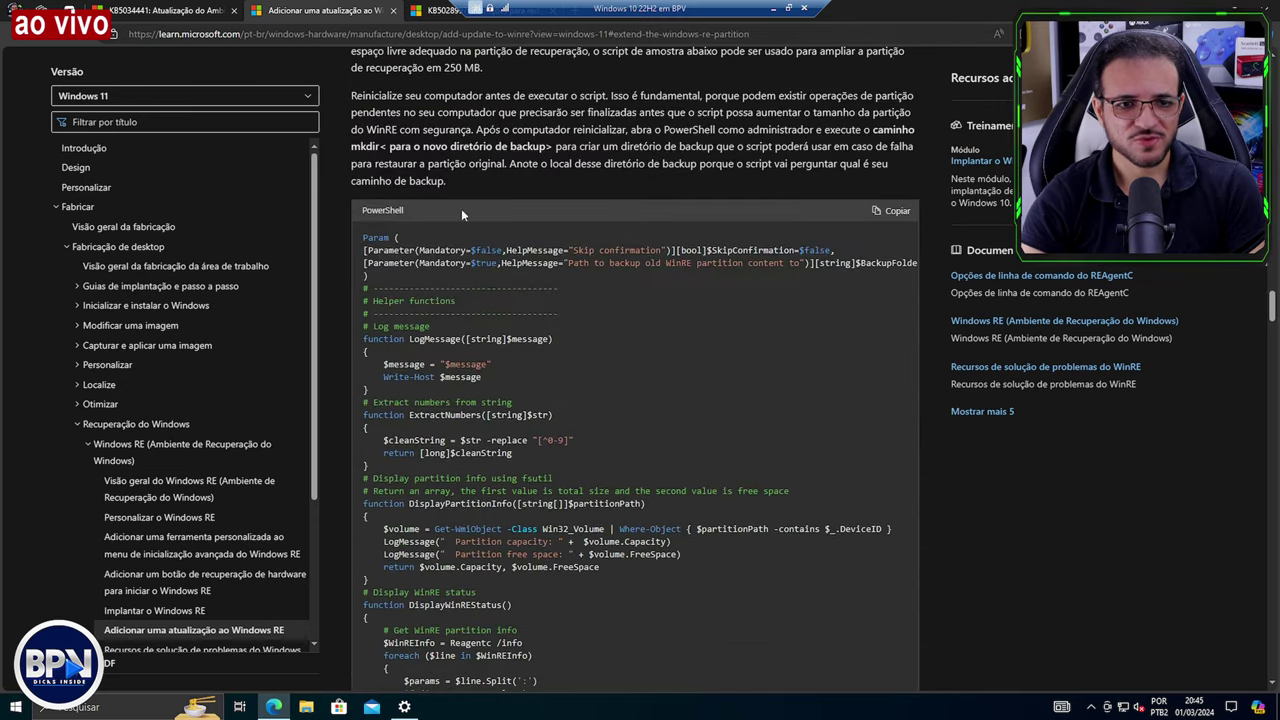
scroll(720, 250, "up", 2)
scroll(566, 288, "down", 2)
scroll(566, 288, "down", 10)
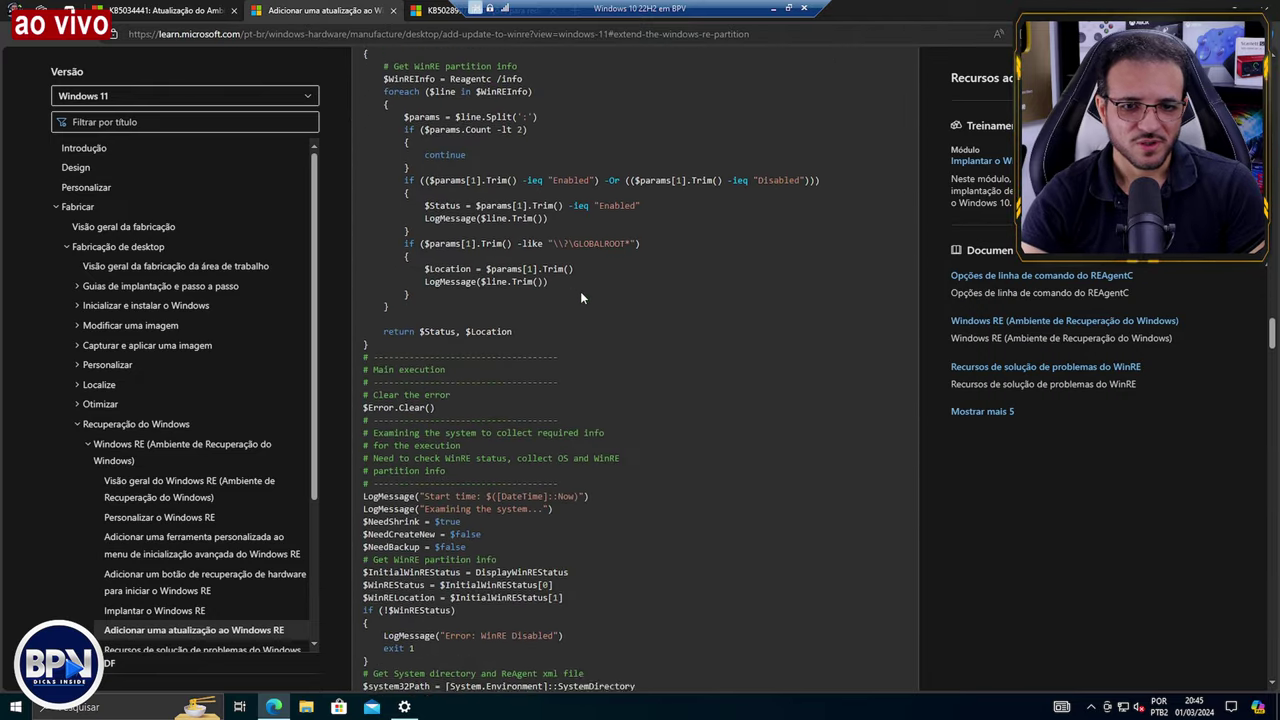
scroll(592, 298, "up", 12)
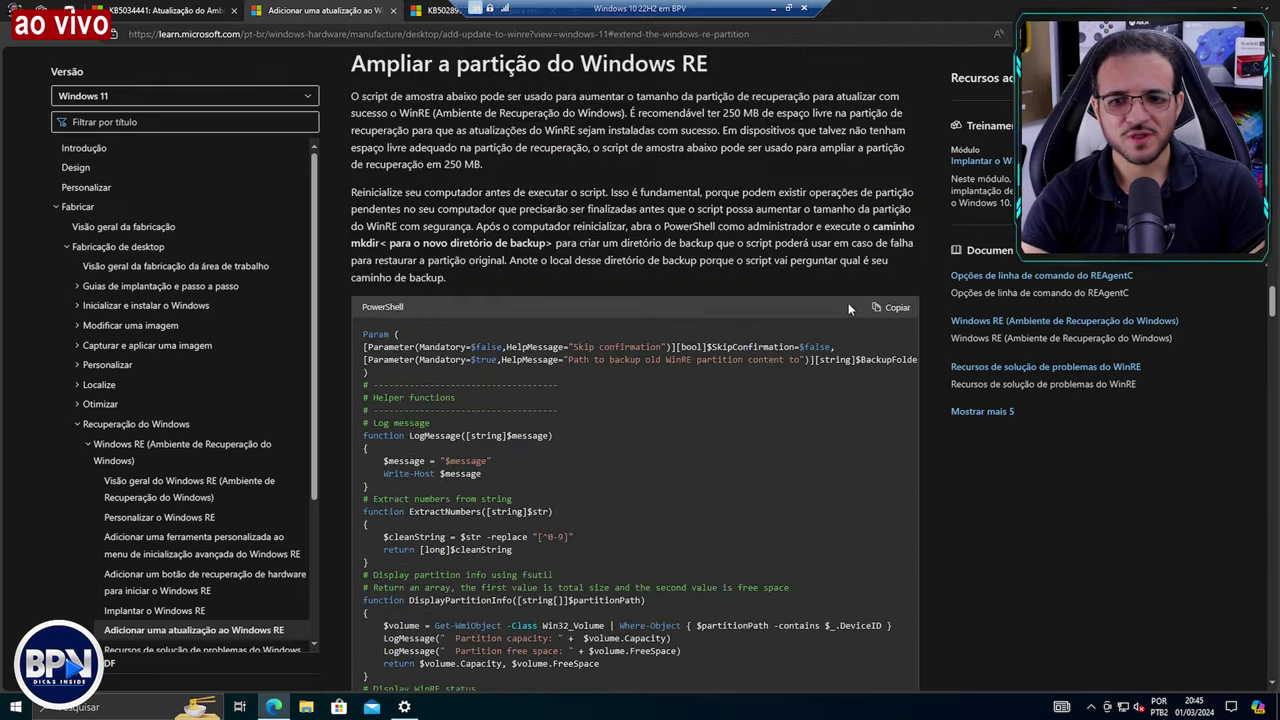
scroll(538, 290, "up", 1)
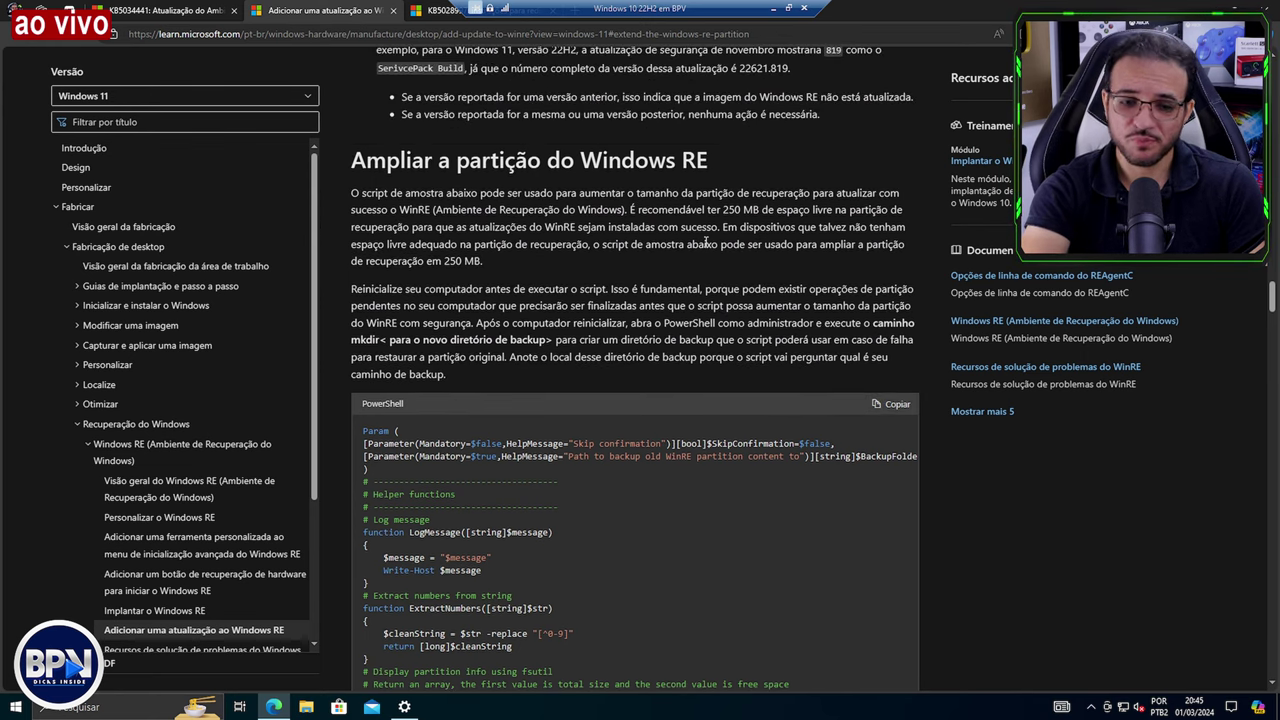
Step: Reread the "Ampliar a partição do Windows RE" section, the preceding image update and version validation instructions, and more of the PowerShell script
scroll(655, 311, "up", 1)
scroll(628, 373, "down", 3)
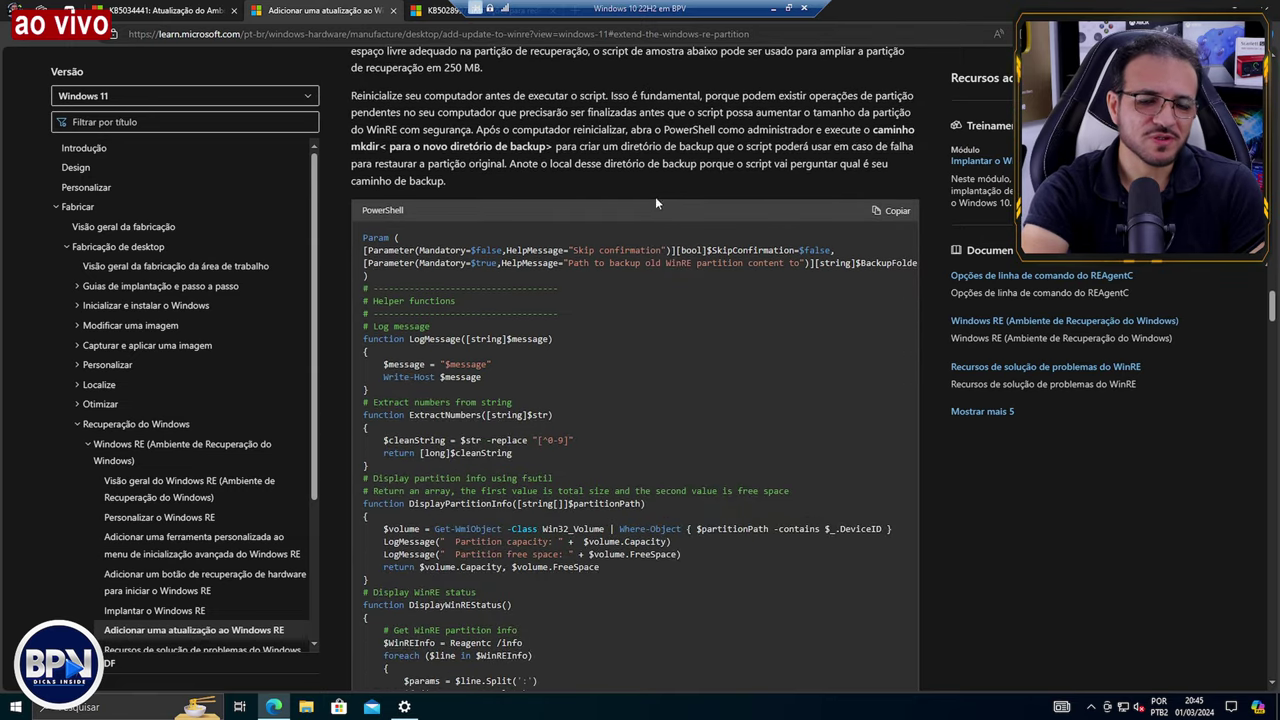
scroll(655, 196, "up", 2)
scroll(645, 240, "up", 6)
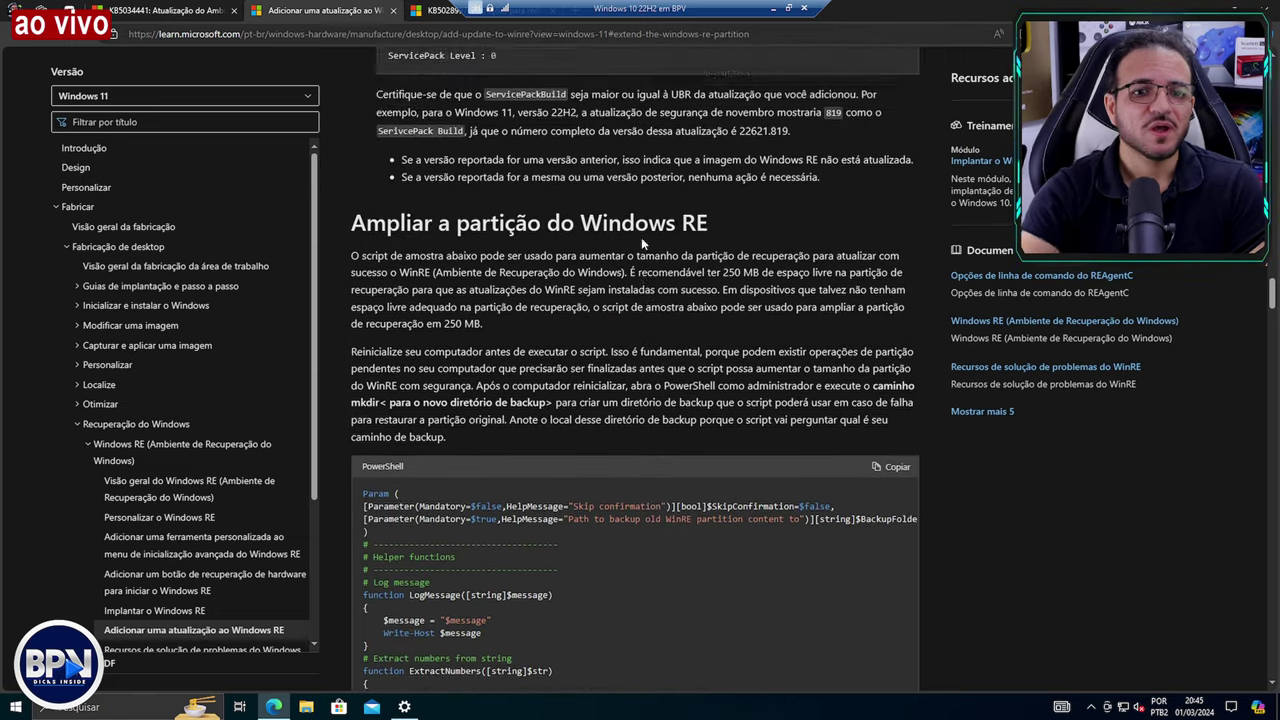
scroll(431, 322, "up", 12)
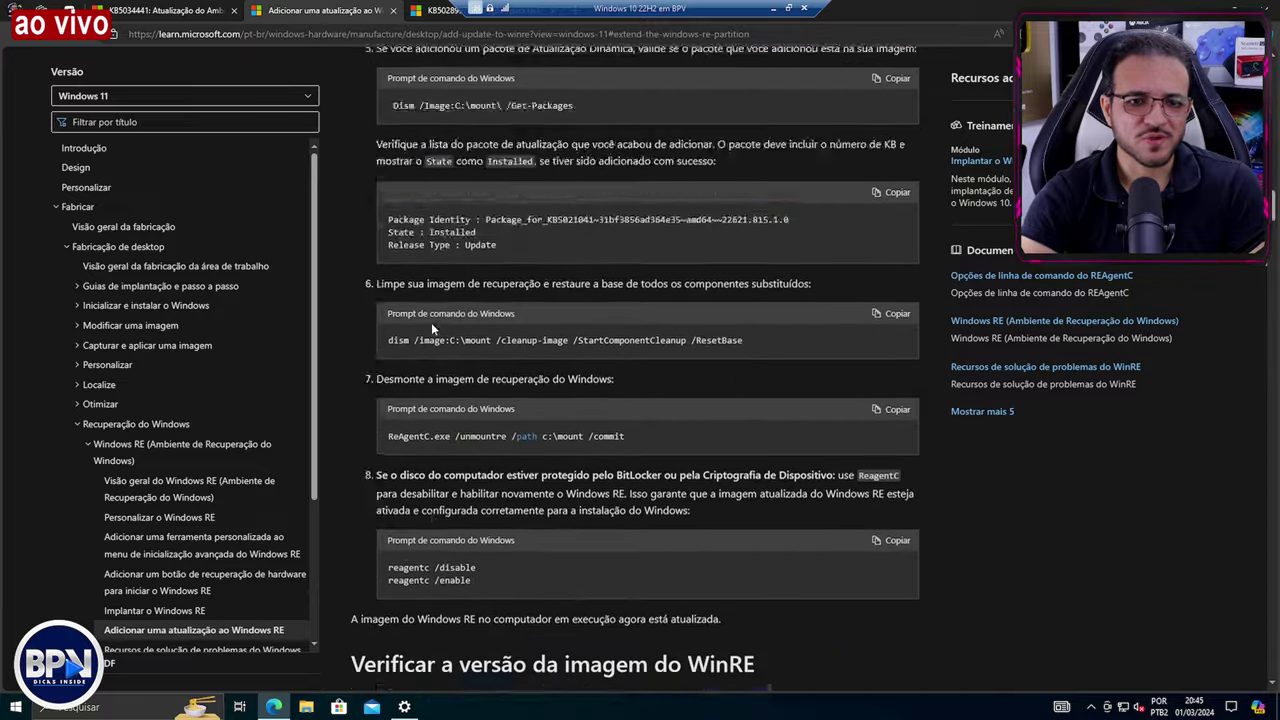
scroll(607, 336, "down", 7)
scroll(666, 386, "down", 20)
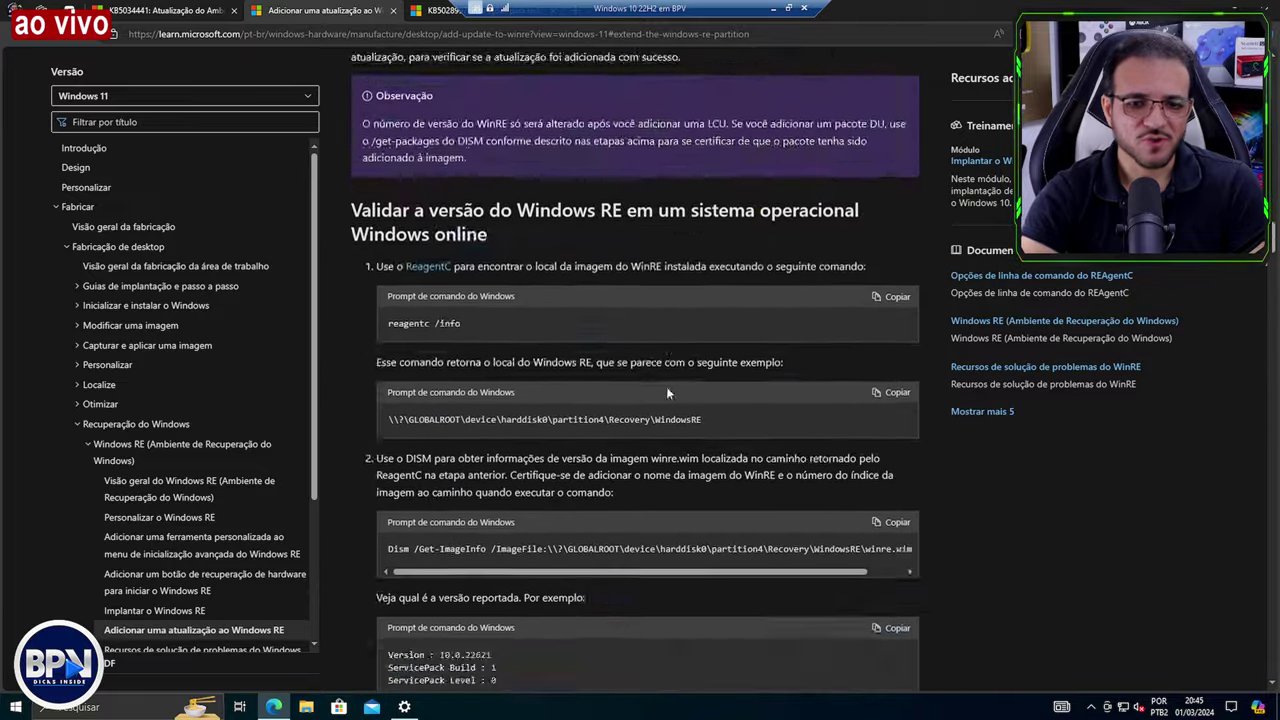
scroll(665, 387, "down", 3)
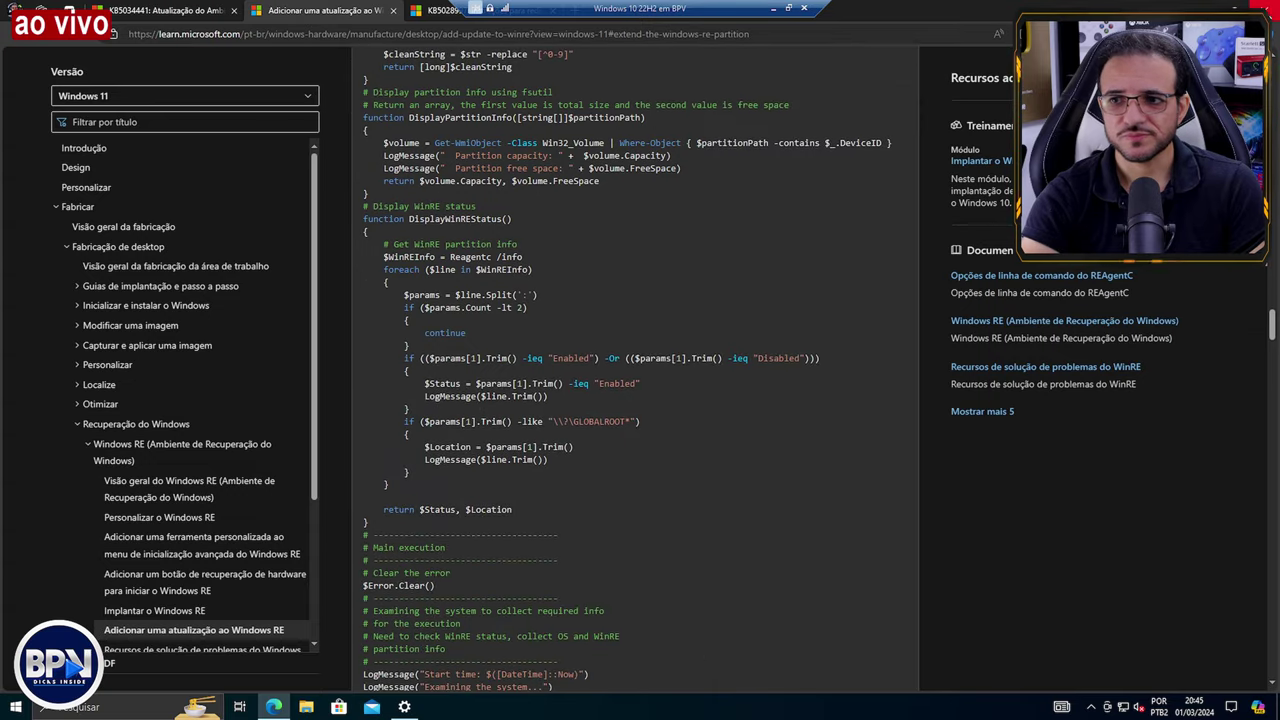
Step: Close the browser articles, check the error shown on the main Windows Update page, and reopen the update history
left_click(1215, 9)
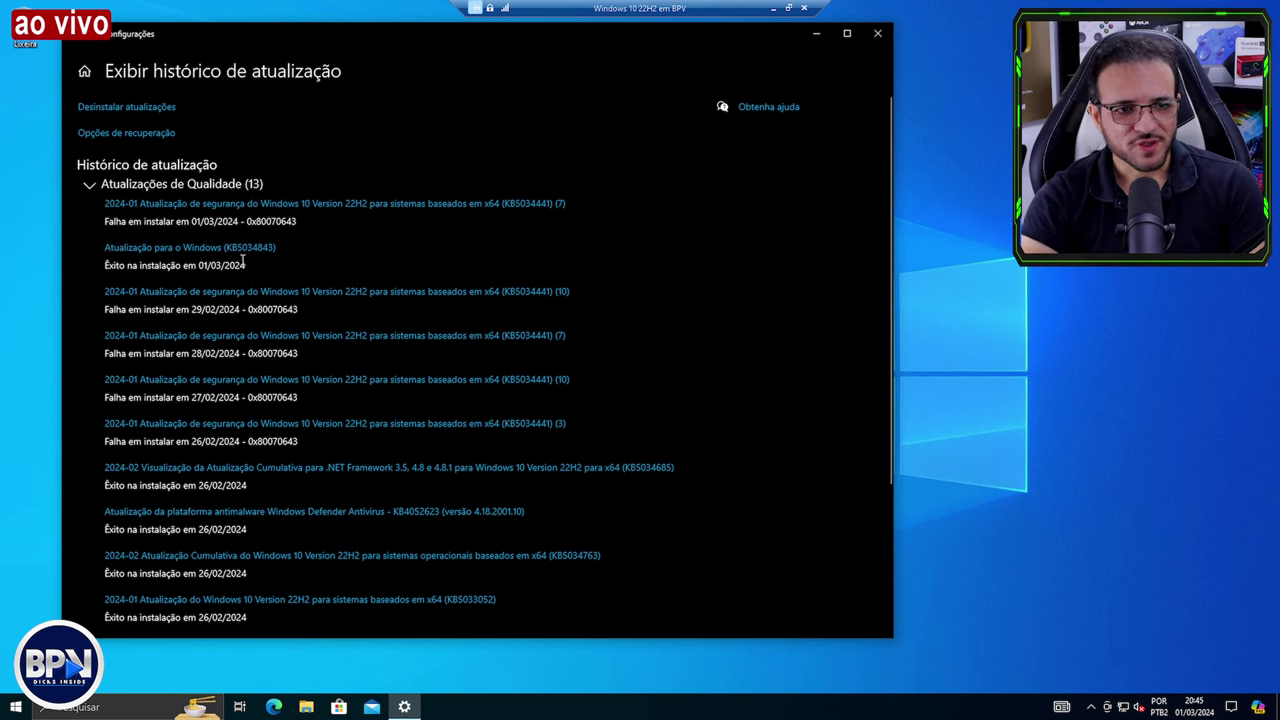
left_click(80, 40)
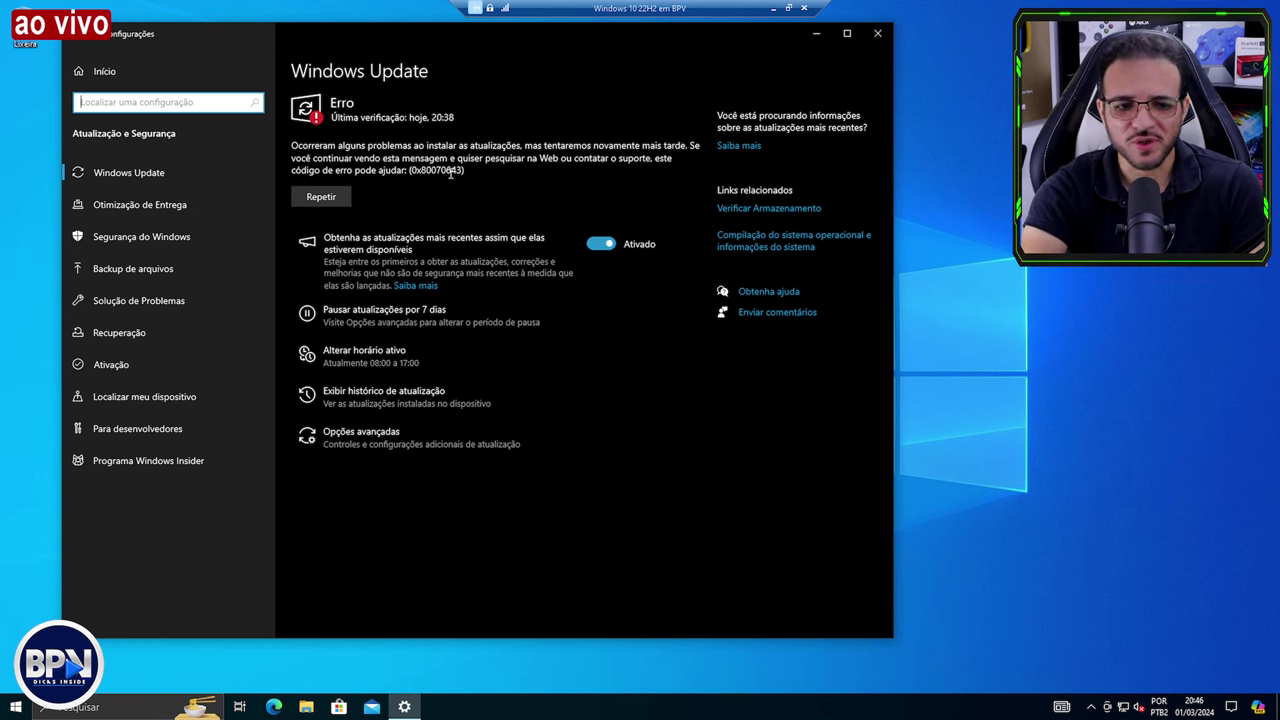
left_click(418, 400)
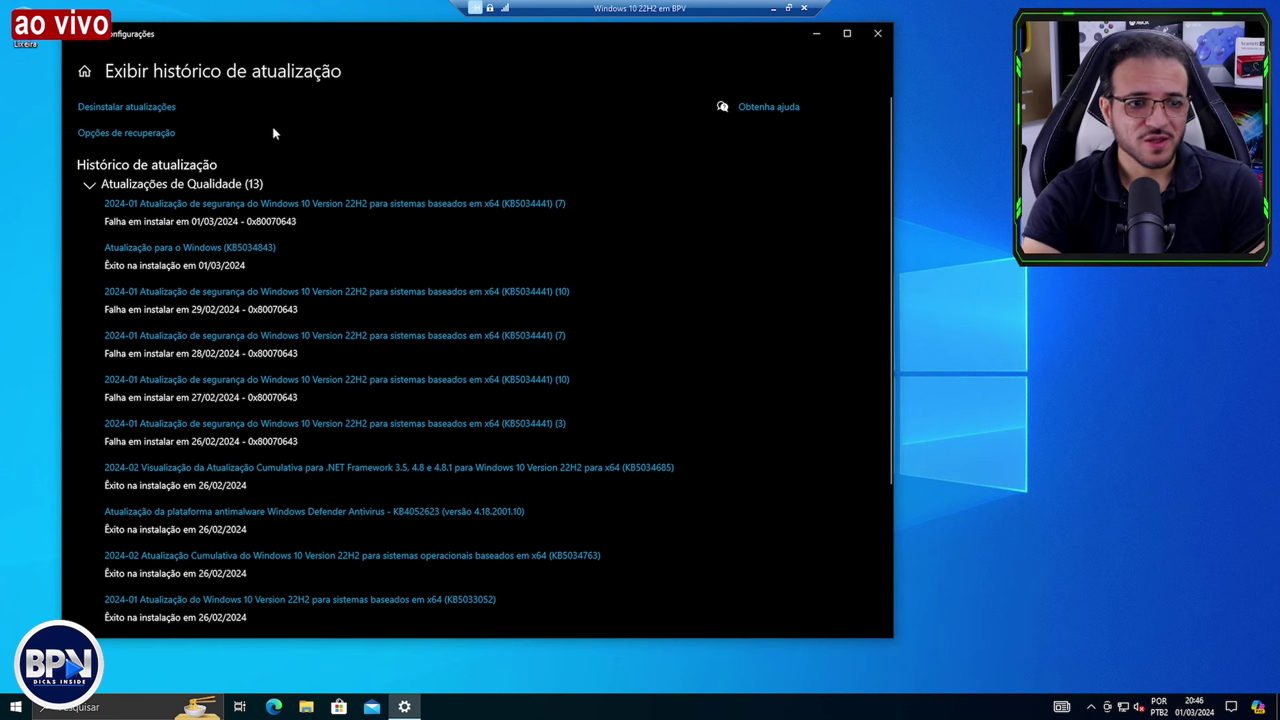
Step: Open the KB5034843 support article from the update history and highlight the KB number and the OS build in its title
left_click(245, 249)
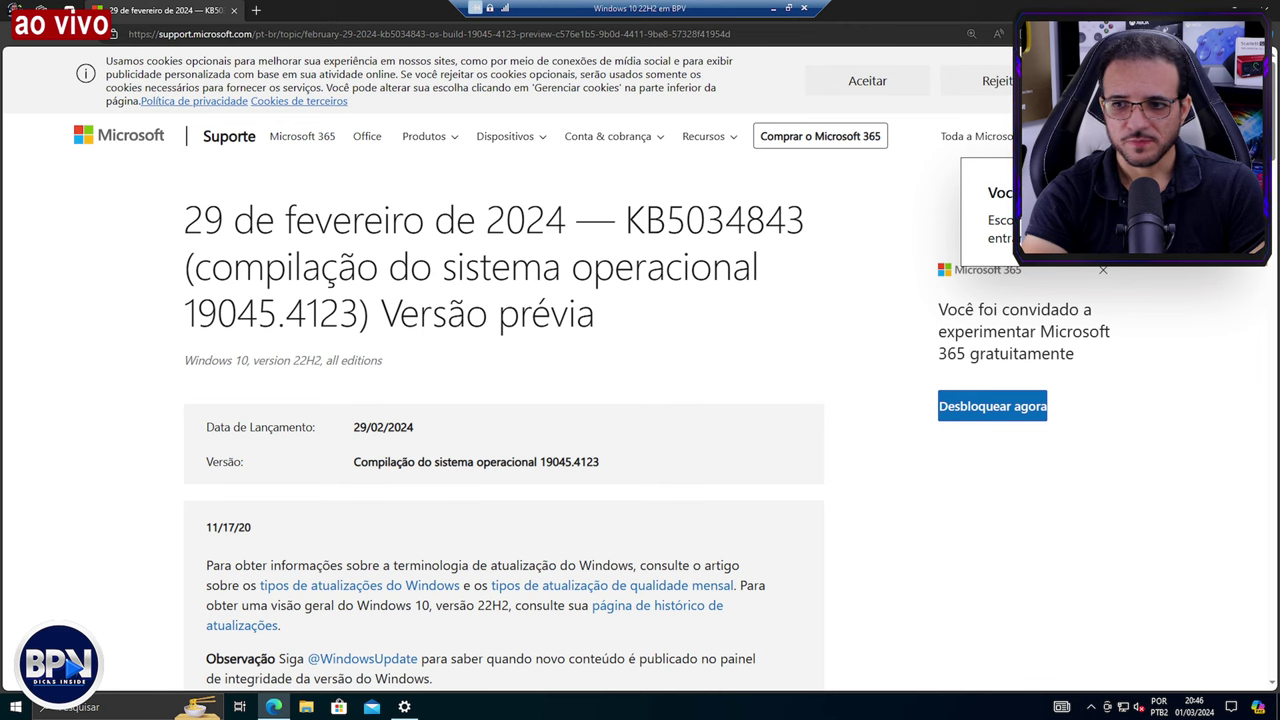
scroll(640, 300, "down", 1)
scroll(632, 298, "up", 1)
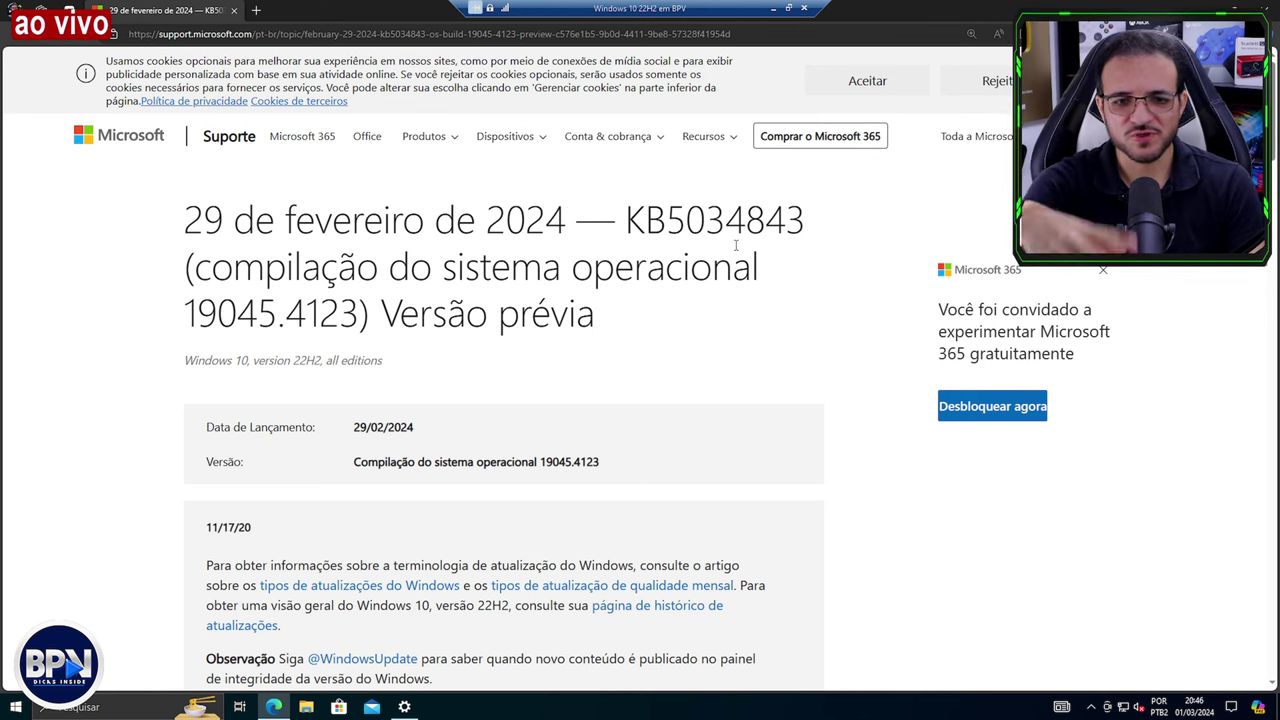
left_click_drag(627, 218, 810, 215)
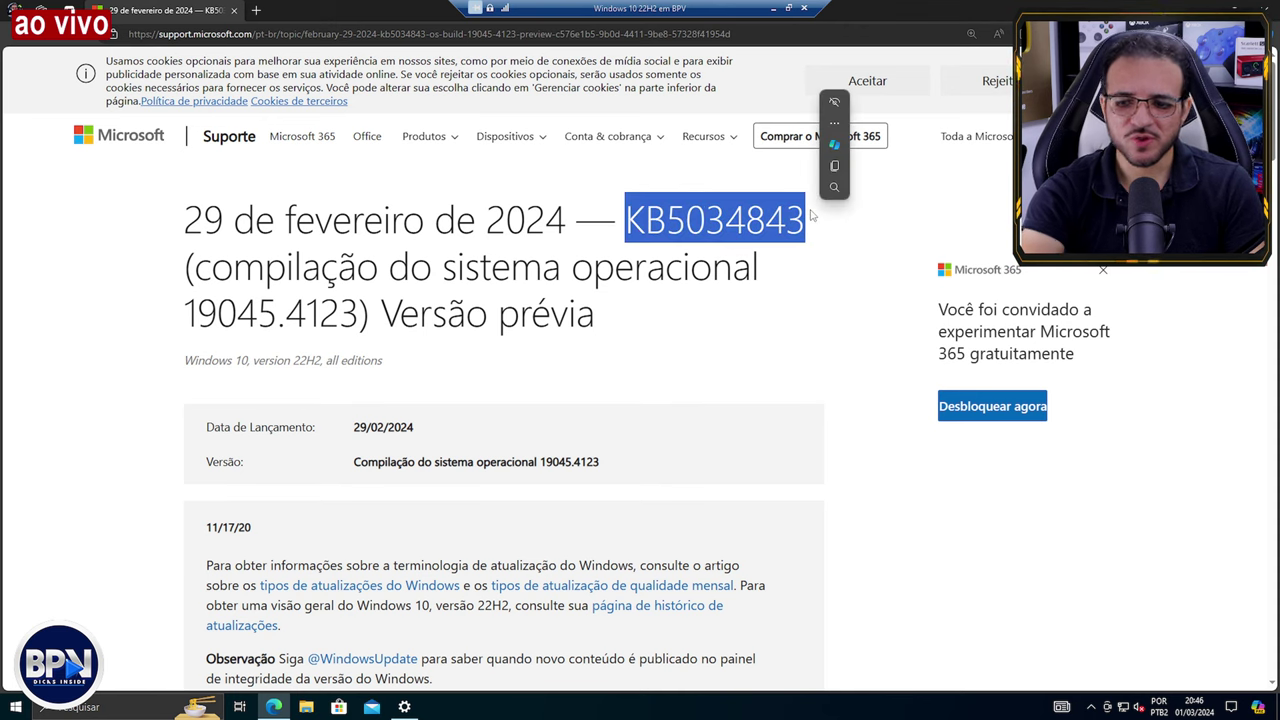
scroll(700, 300, "down", 1)
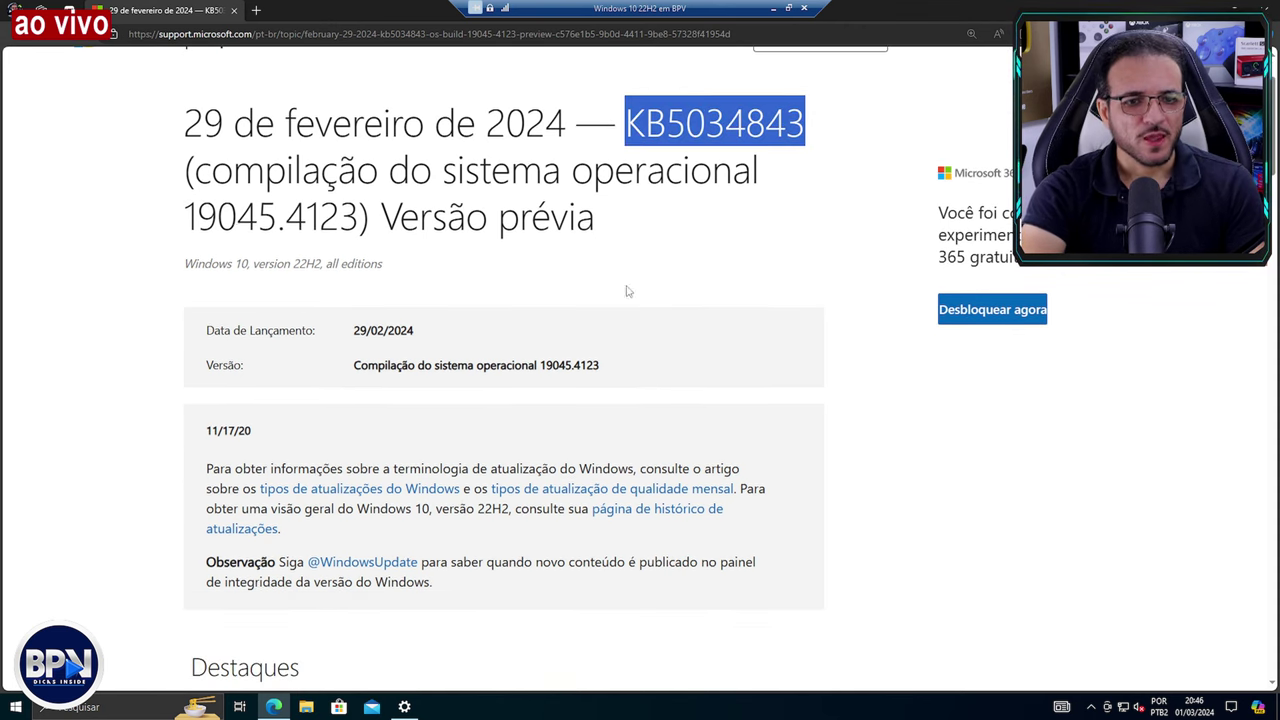
left_click_drag(185, 215, 358, 215)
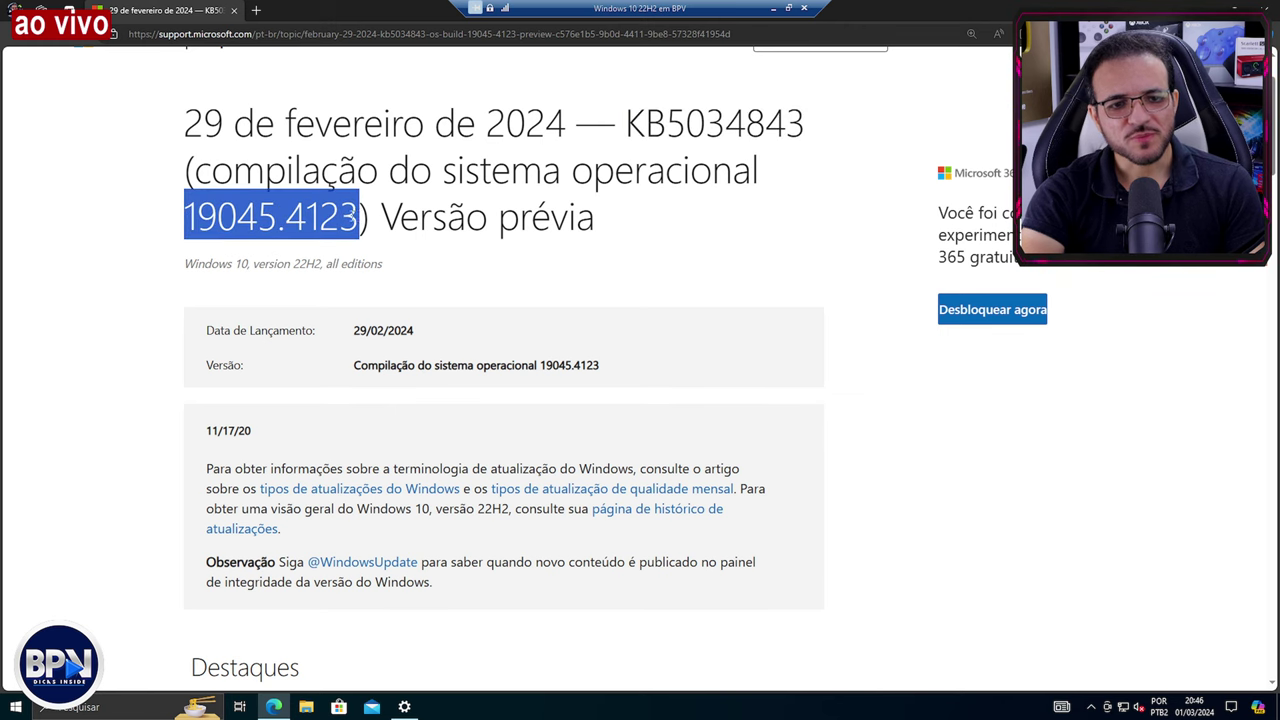
Step: Review the KB5034843 article's "Destaques" and "Aprimoramentos" sections
scroll(790, 255, "down", 5)
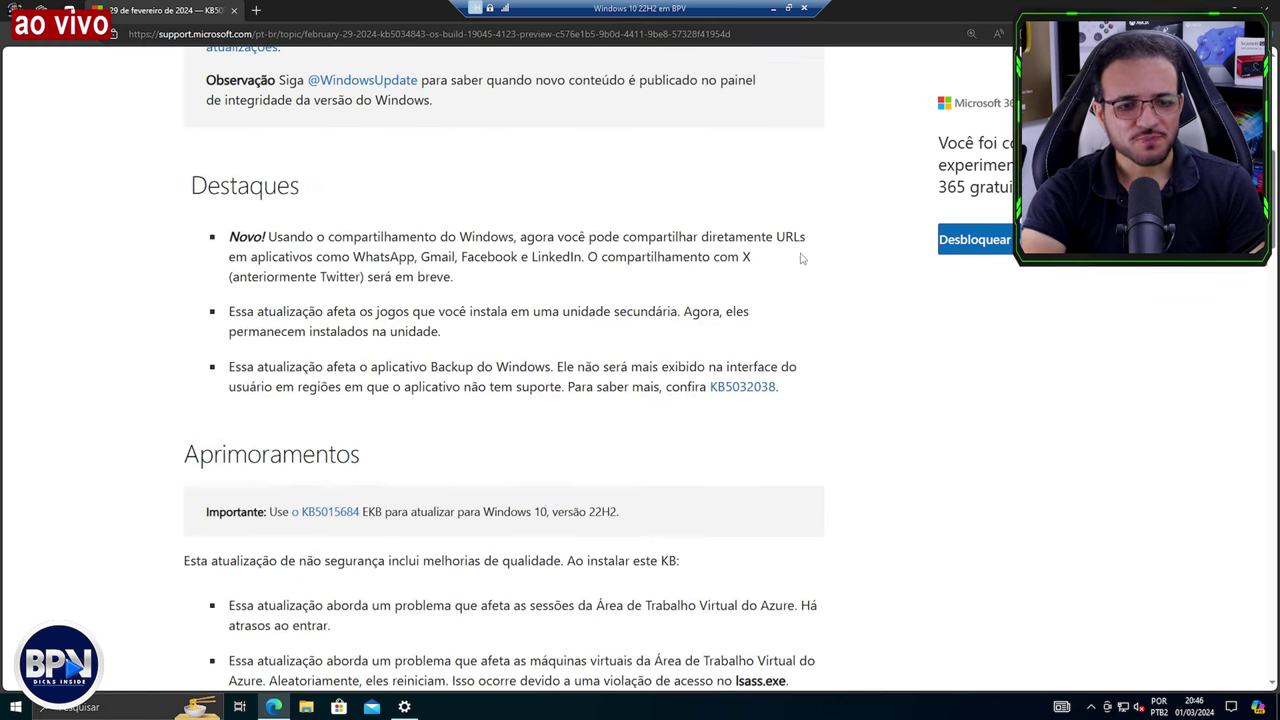
scroll(790, 268, "up", 2)
scroll(790, 268, "down", 1)
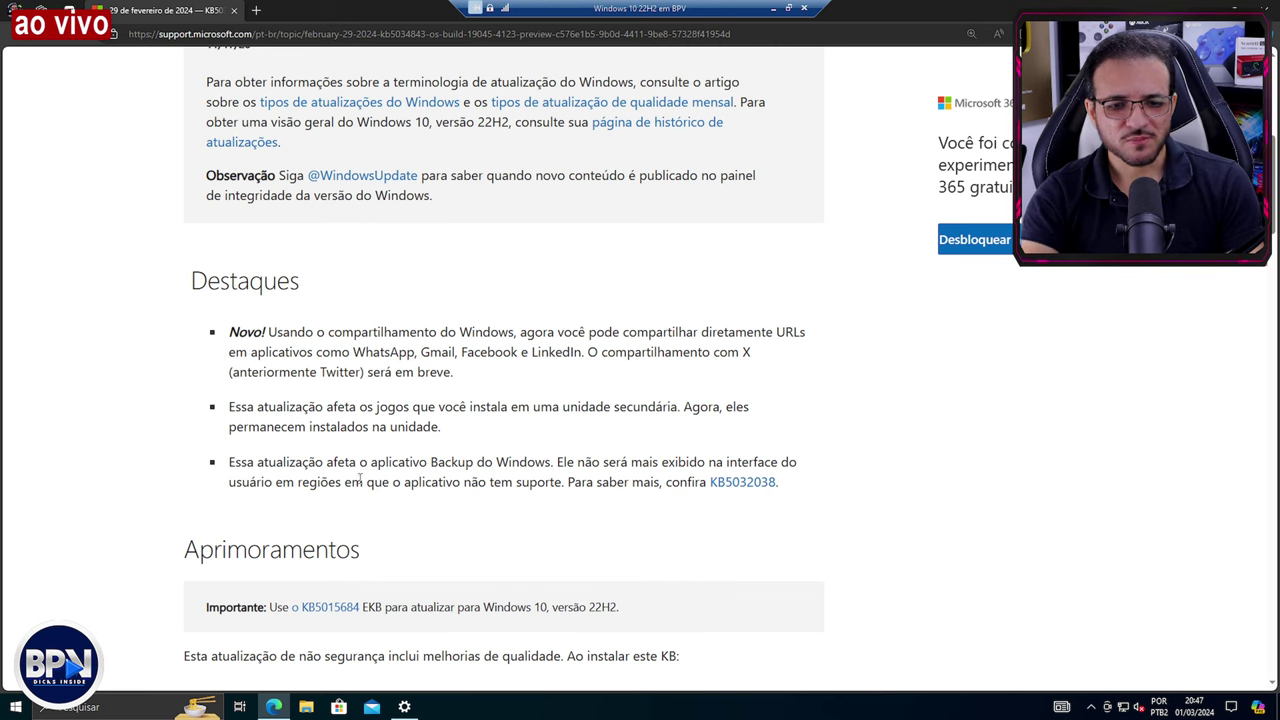
scroll(582, 358, "down", 2)
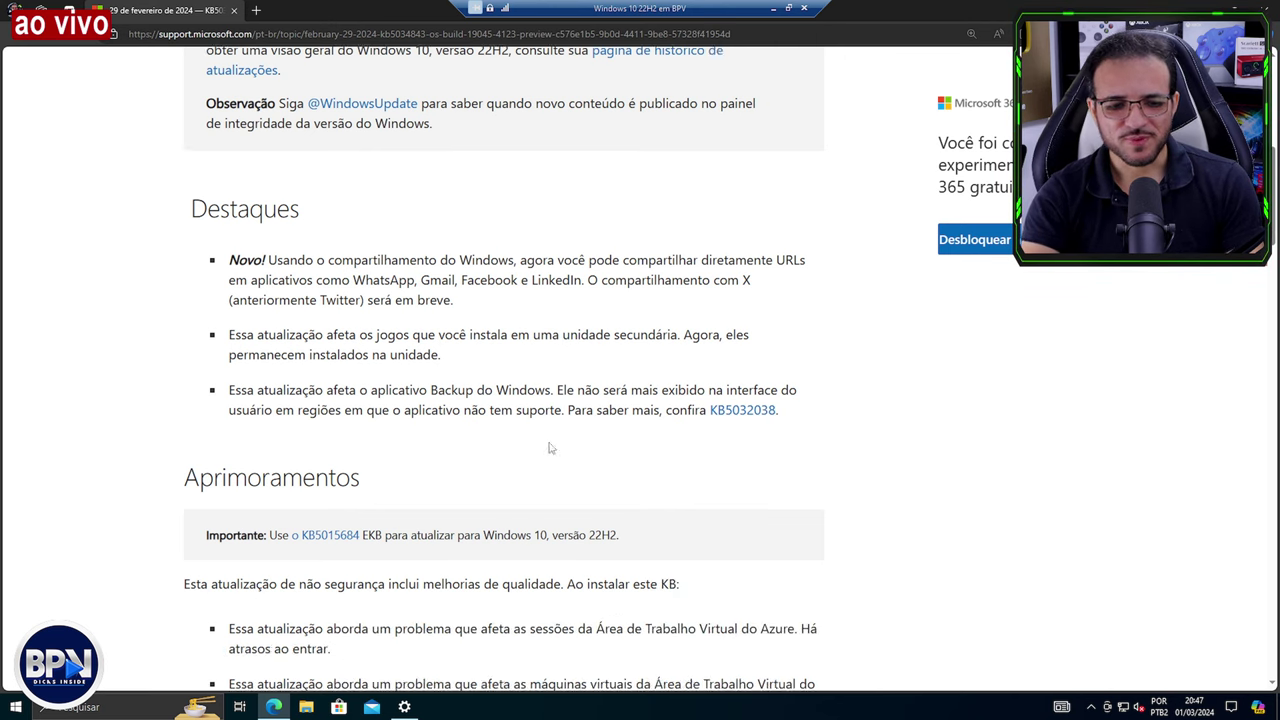
scroll(582, 358, "down", 3)
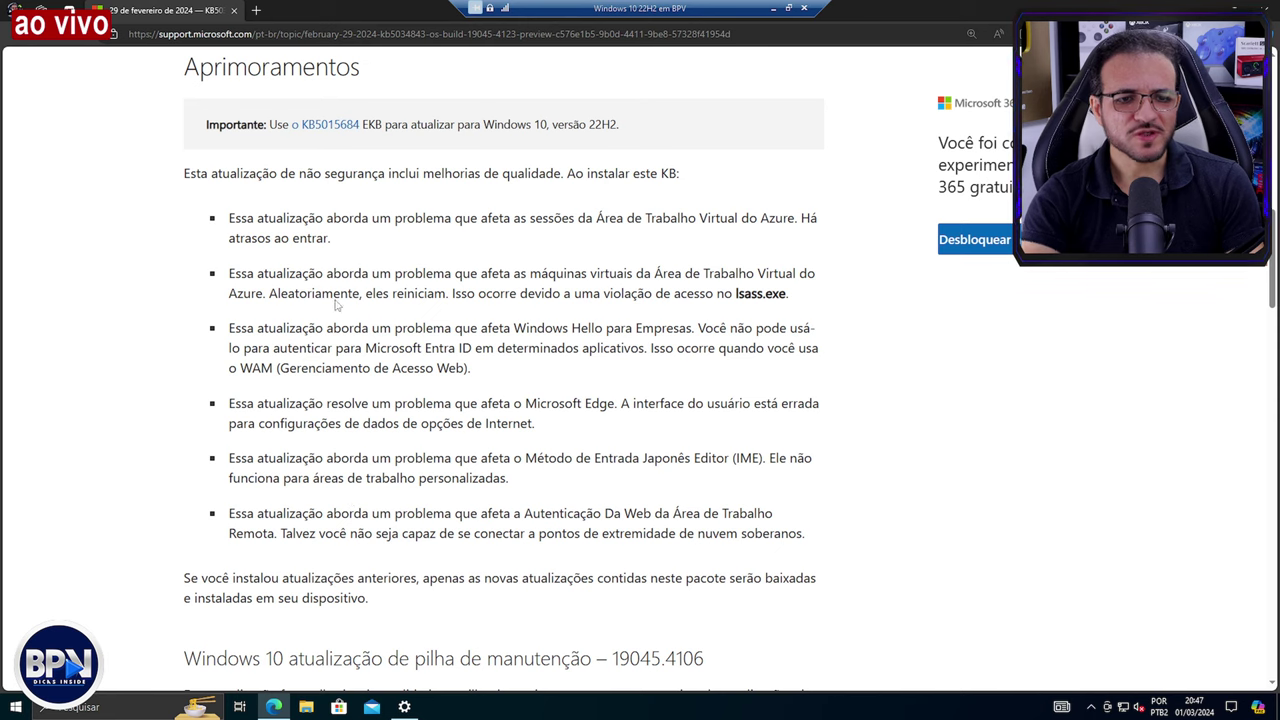
scroll(563, 342, "down", 2)
scroll(590, 380, "up", 10)
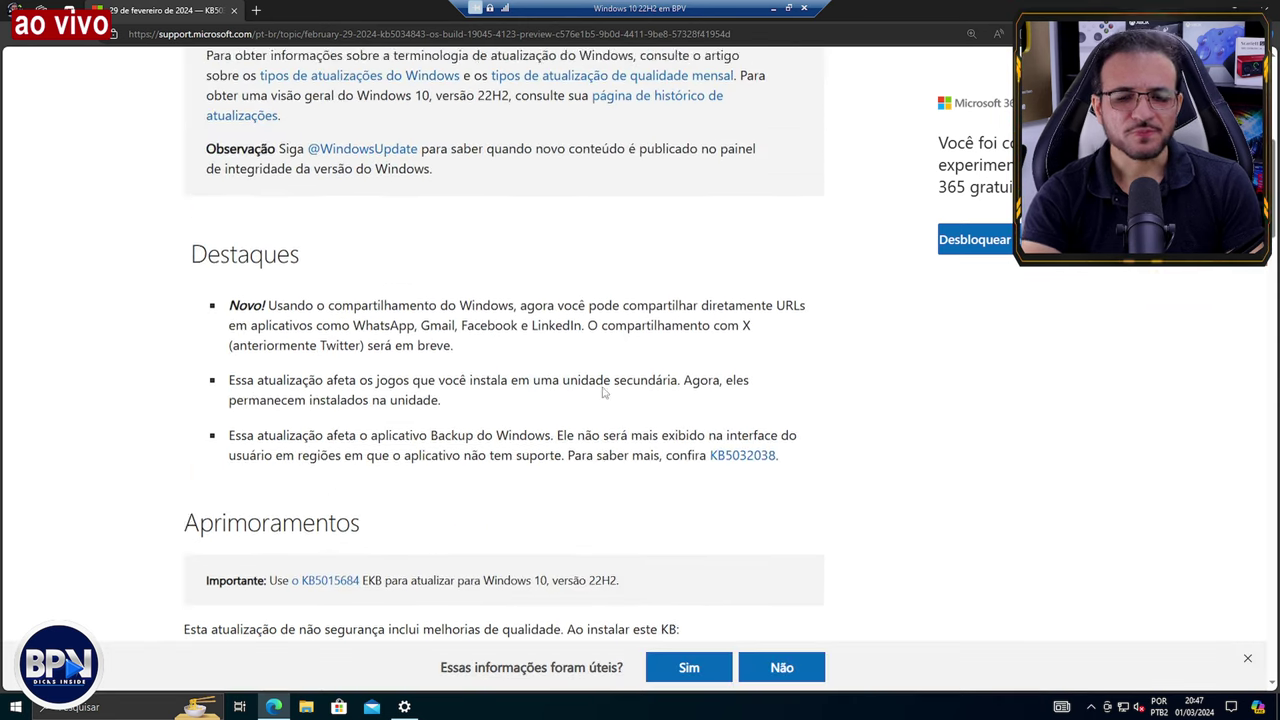
Step: Examine the KB5034843 release channels table and highlight the "Catálogo do Microsoft Update" entry
scroll(461, 200, "down", 3)
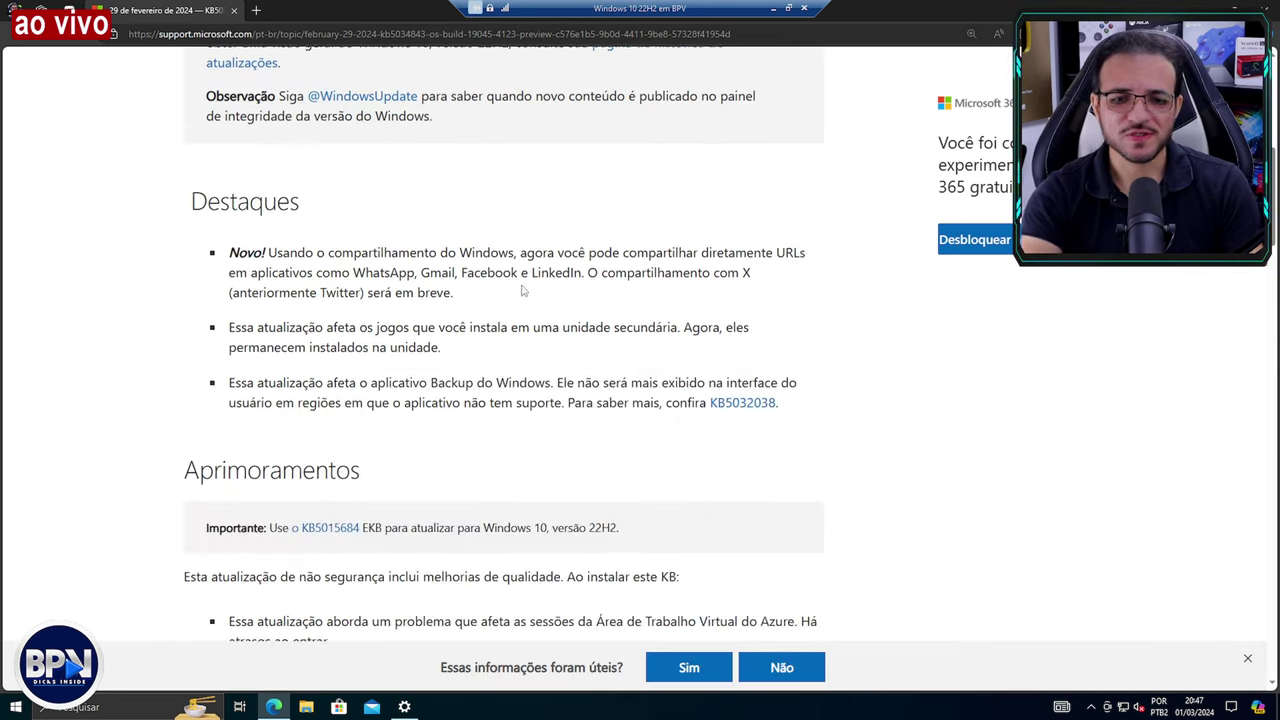
scroll(608, 310, "down", 20)
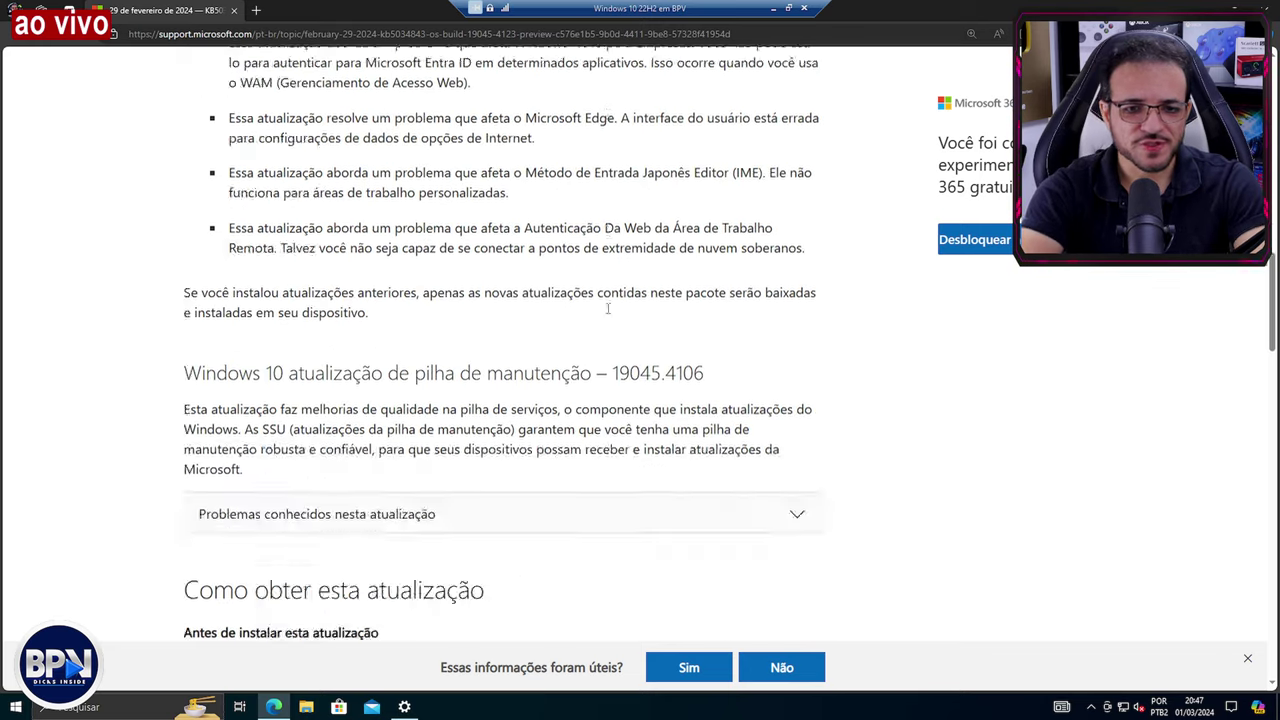
scroll(608, 314, "up", 5)
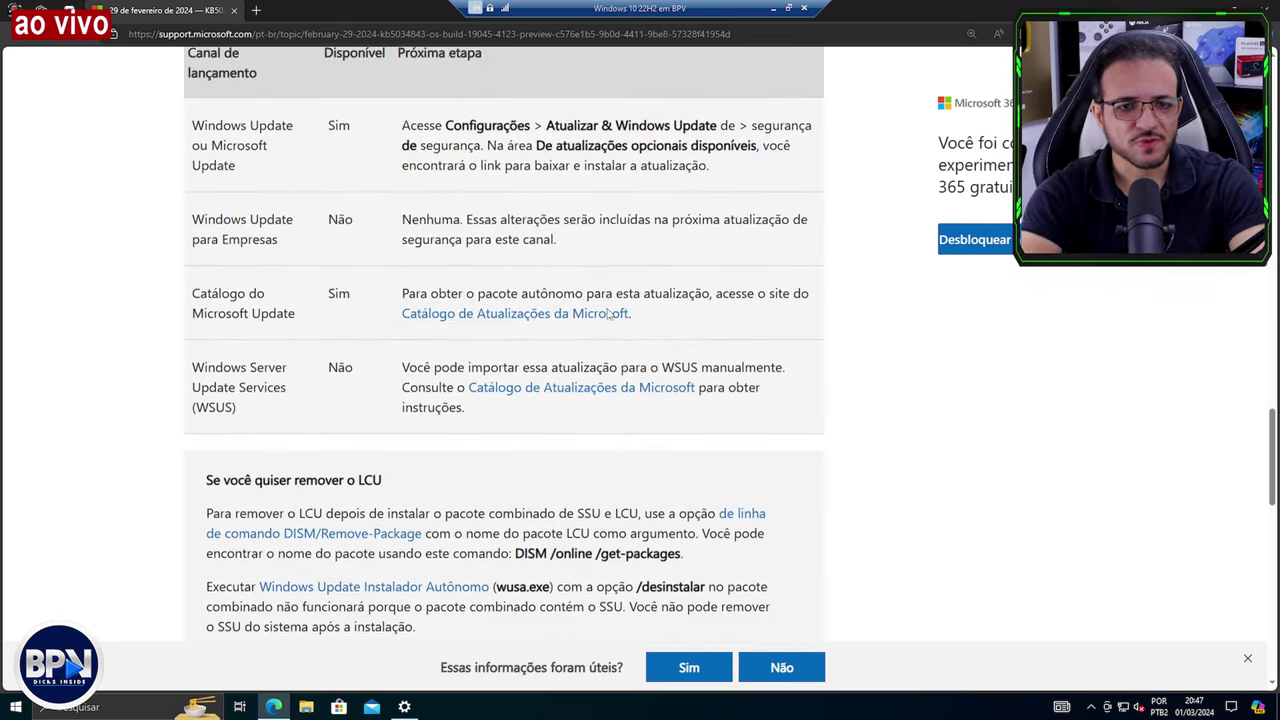
scroll(417, 404, "down", 2)
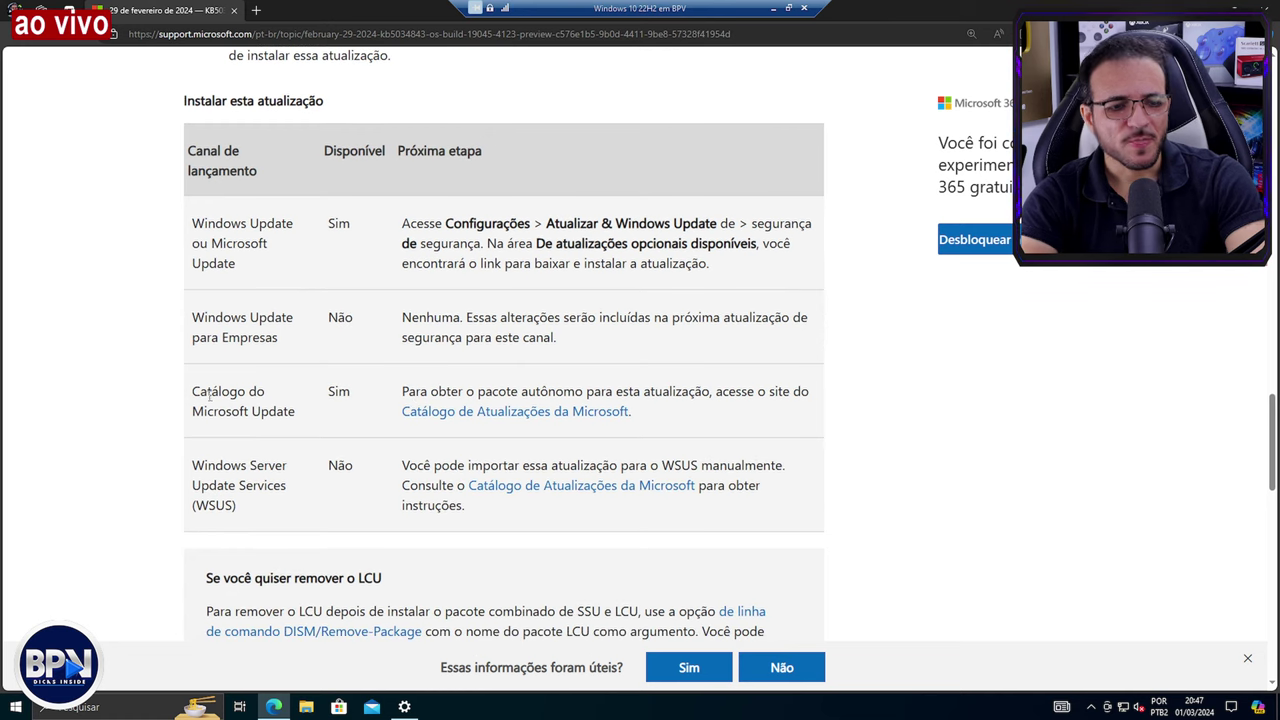
left_click_drag(194, 393, 300, 416)
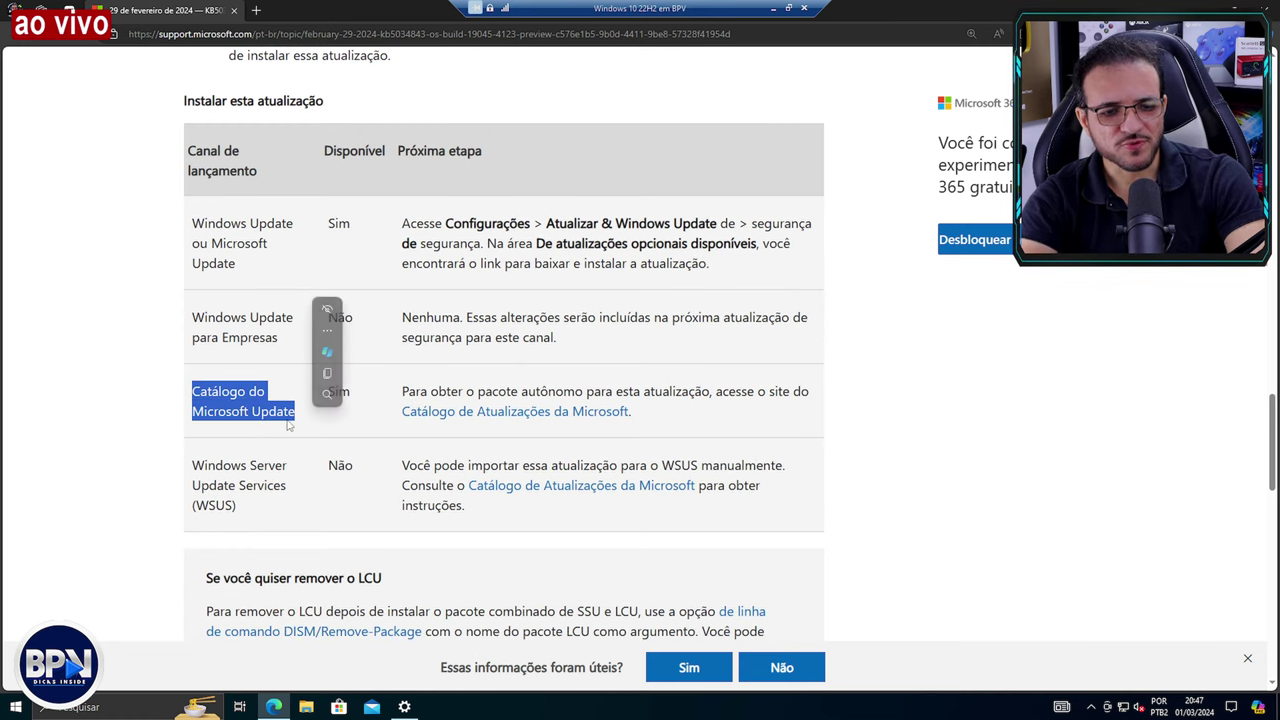
Step: Request the x64 Windows 10 22H2 .msu package for KB5034843 from the Microsoft Update Catalog, dismiss the download, and close the catalog
left_click(522, 418)
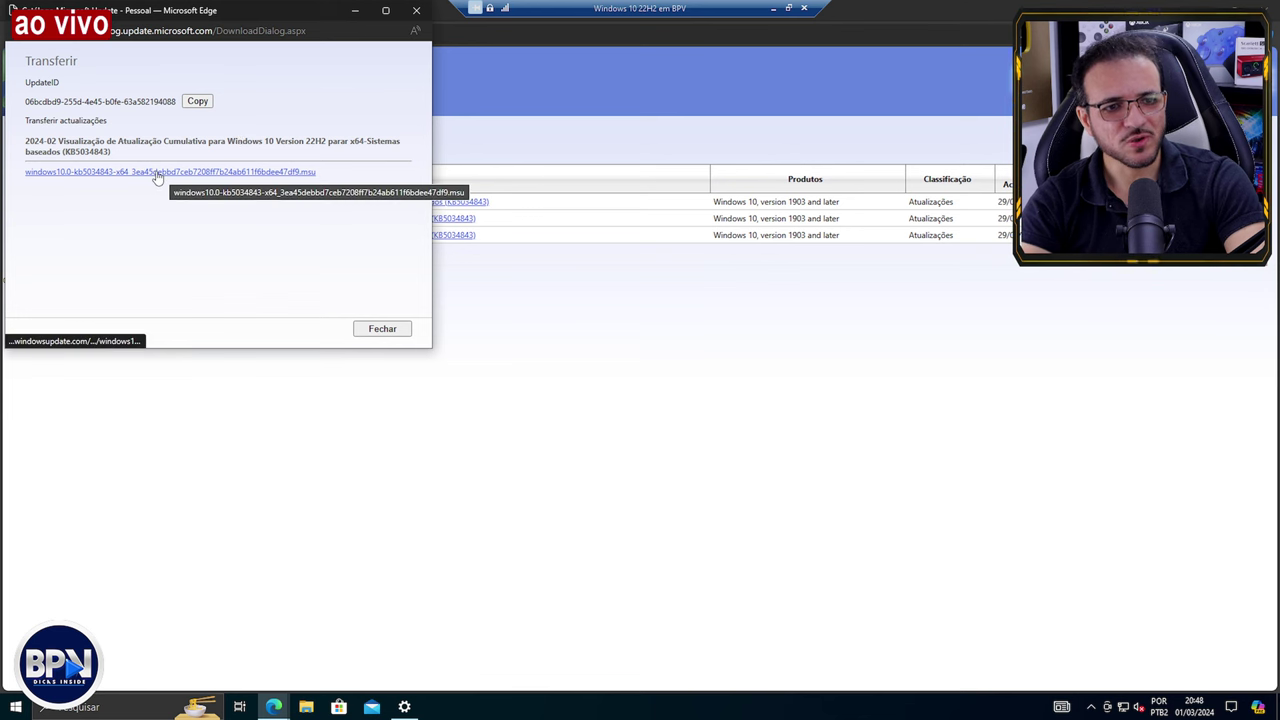
left_click(157, 176)
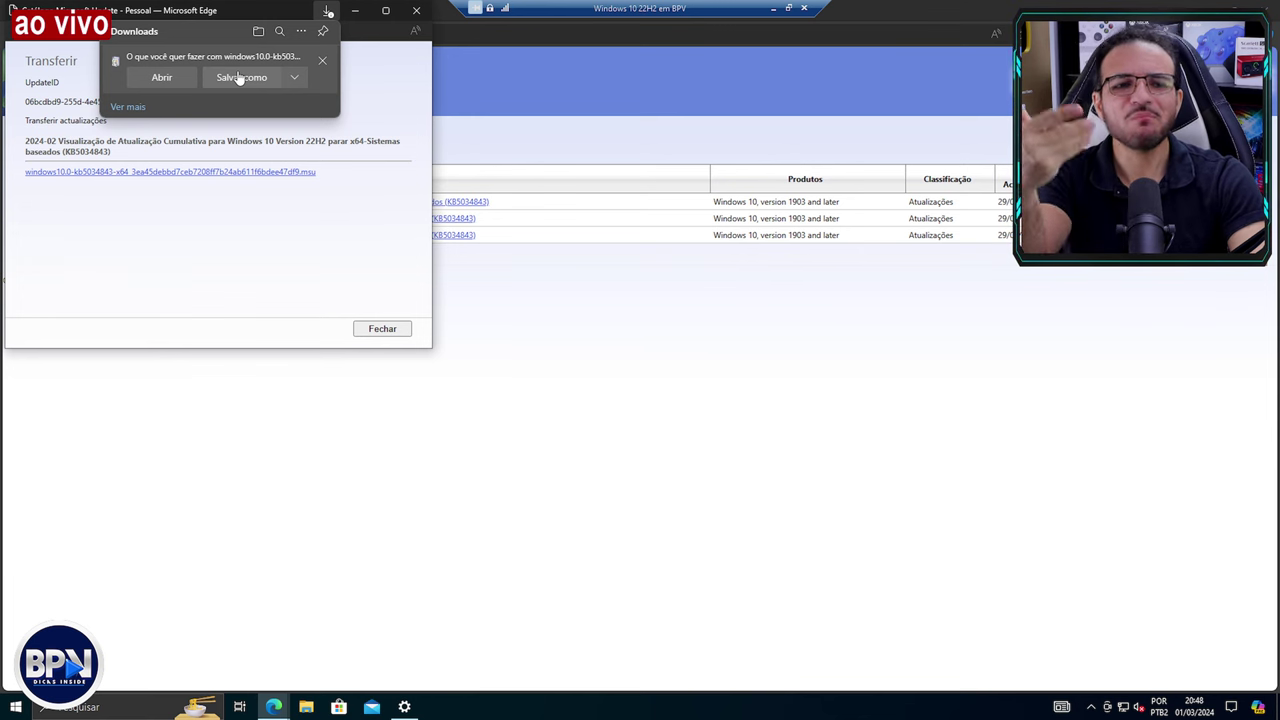
left_click(322, 63)
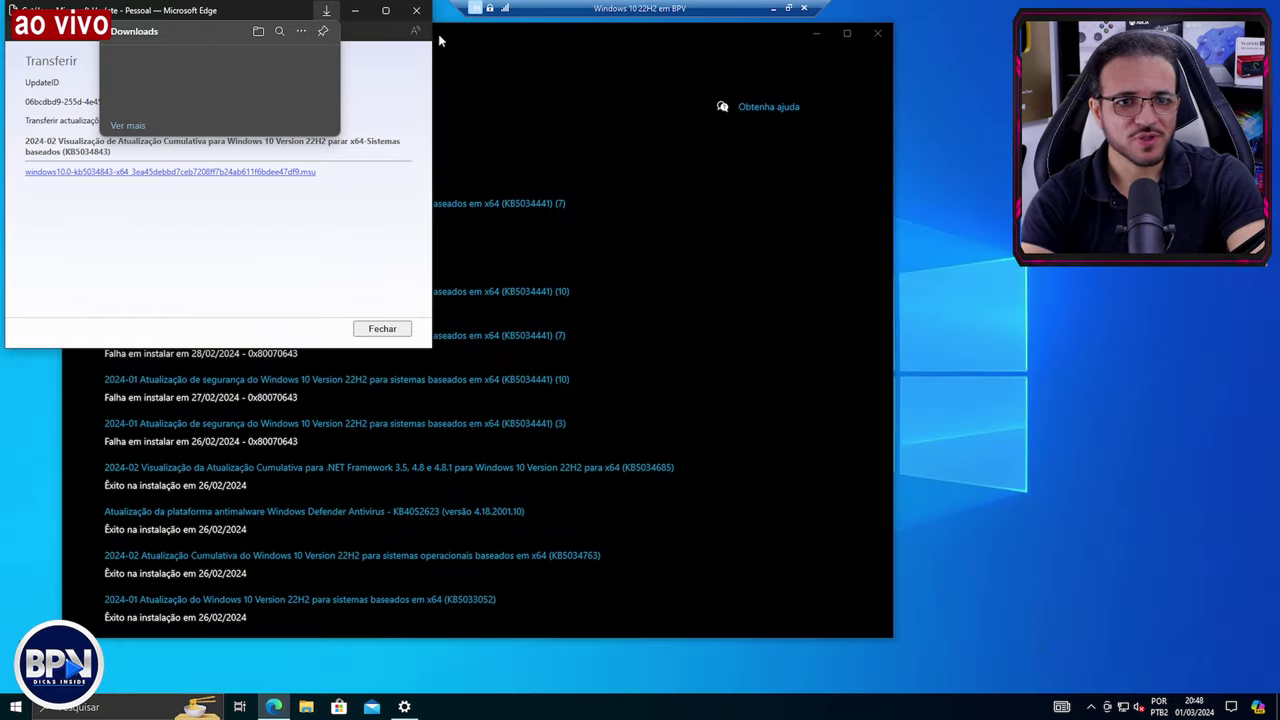
left_click(416, 10)
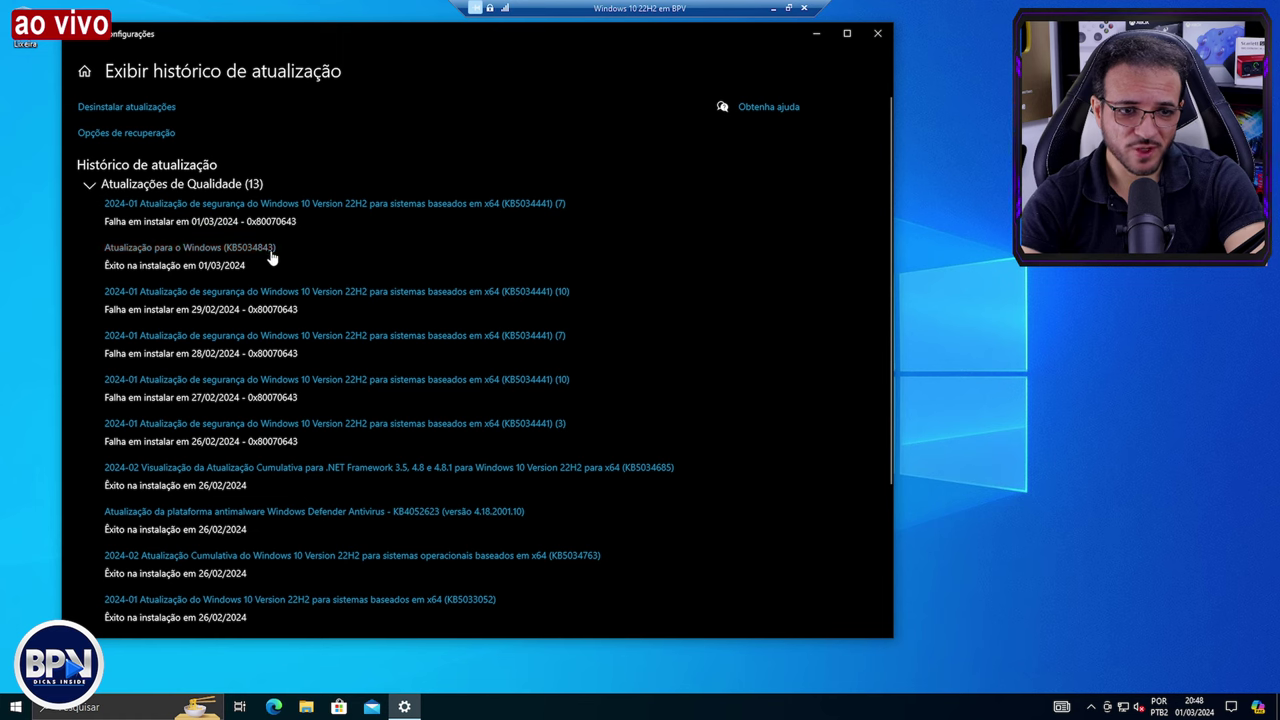
Step: Return to the main Windows Update page, retry the failed update, and close Settings
left_click(79, 35)
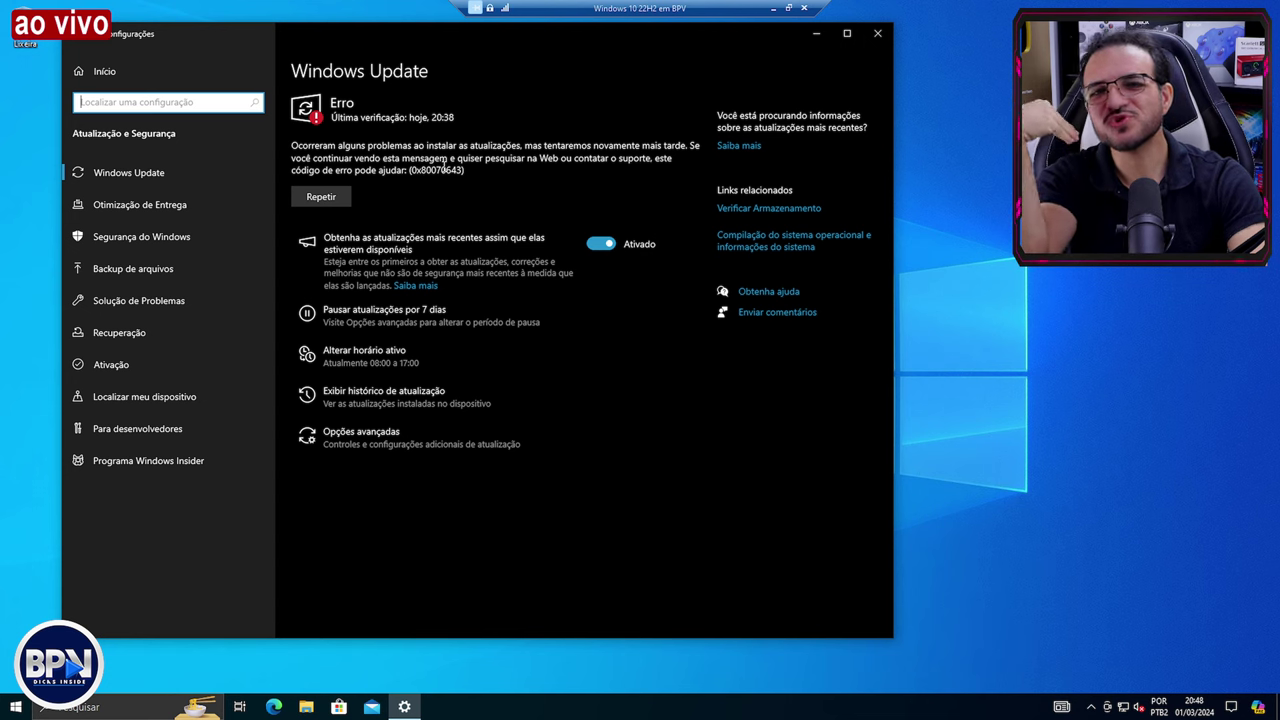
left_click(338, 199)
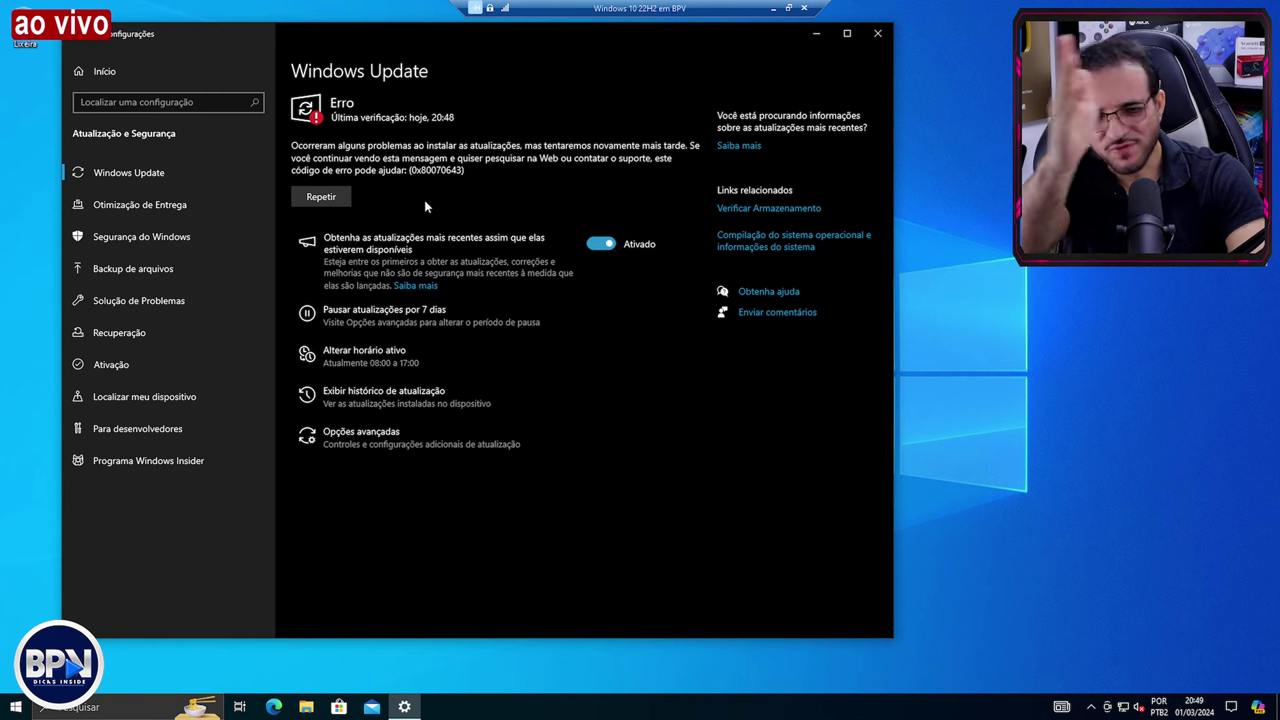
left_click(878, 35)
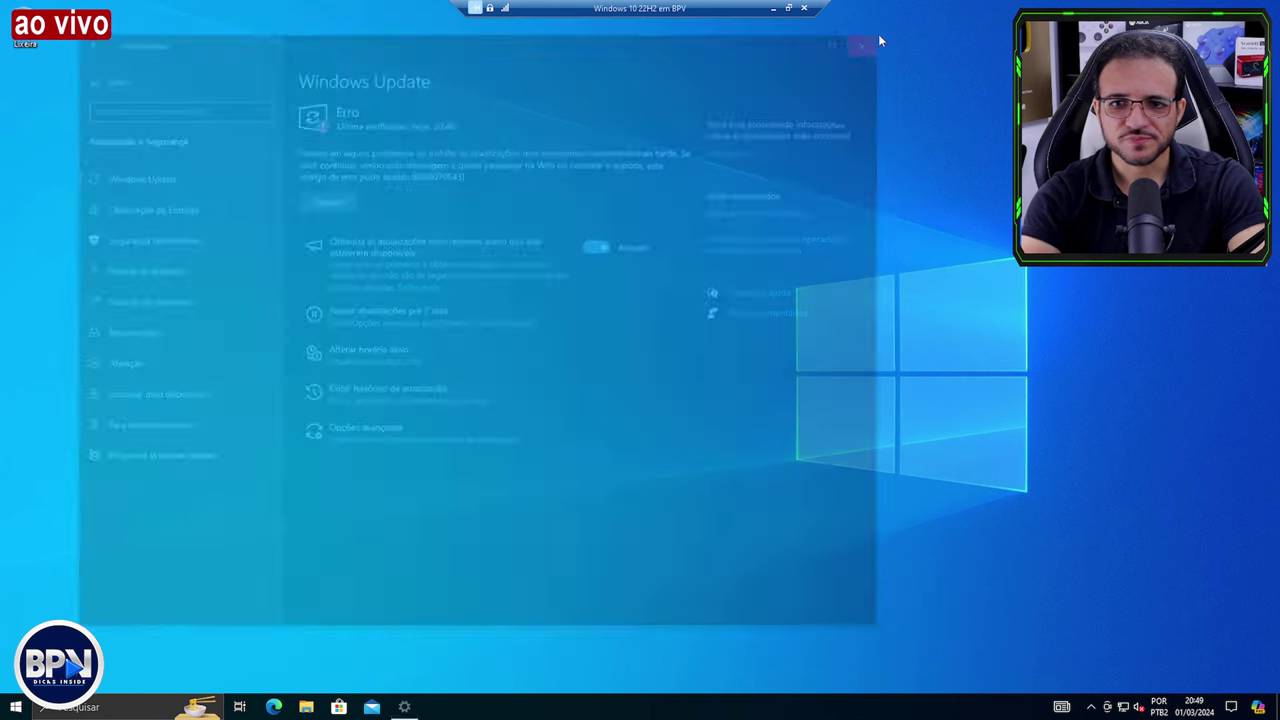
Step: Restart the Windows 10 22H2 virtual machine and minimise its window to return to the host desktop
left_click(16, 707)
mouse_move(16, 677)
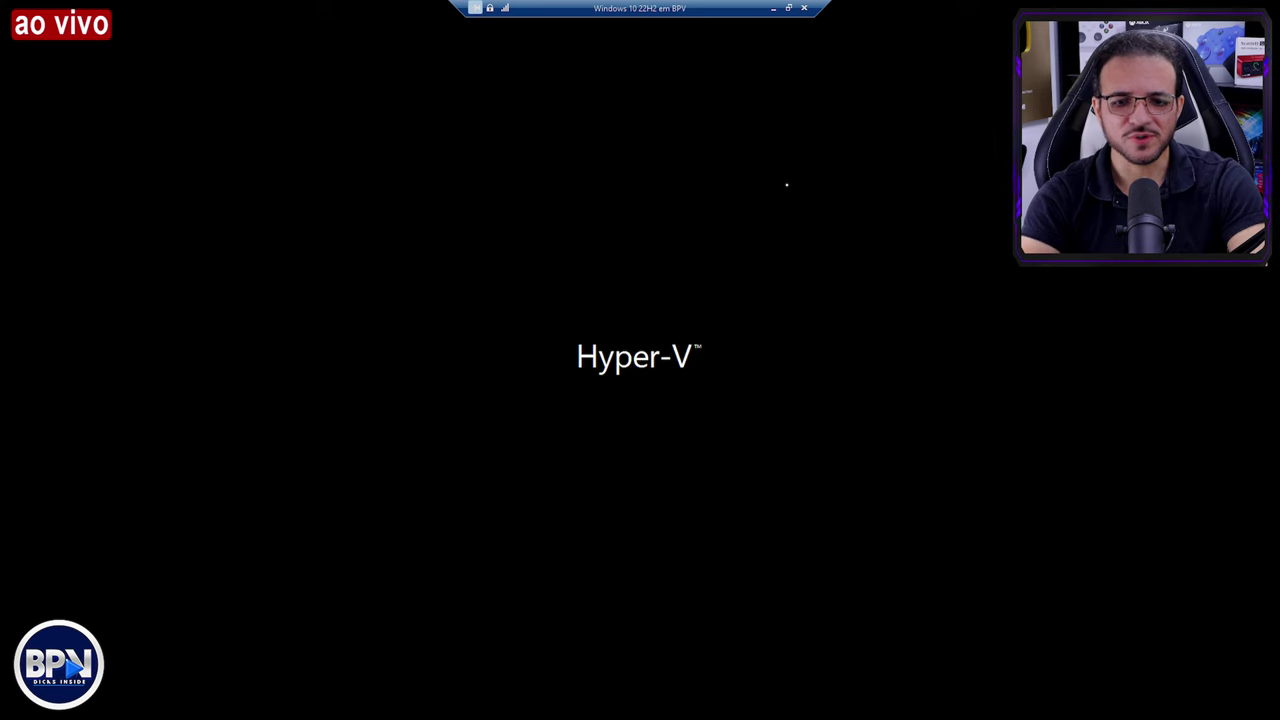
left_click(773, 8)
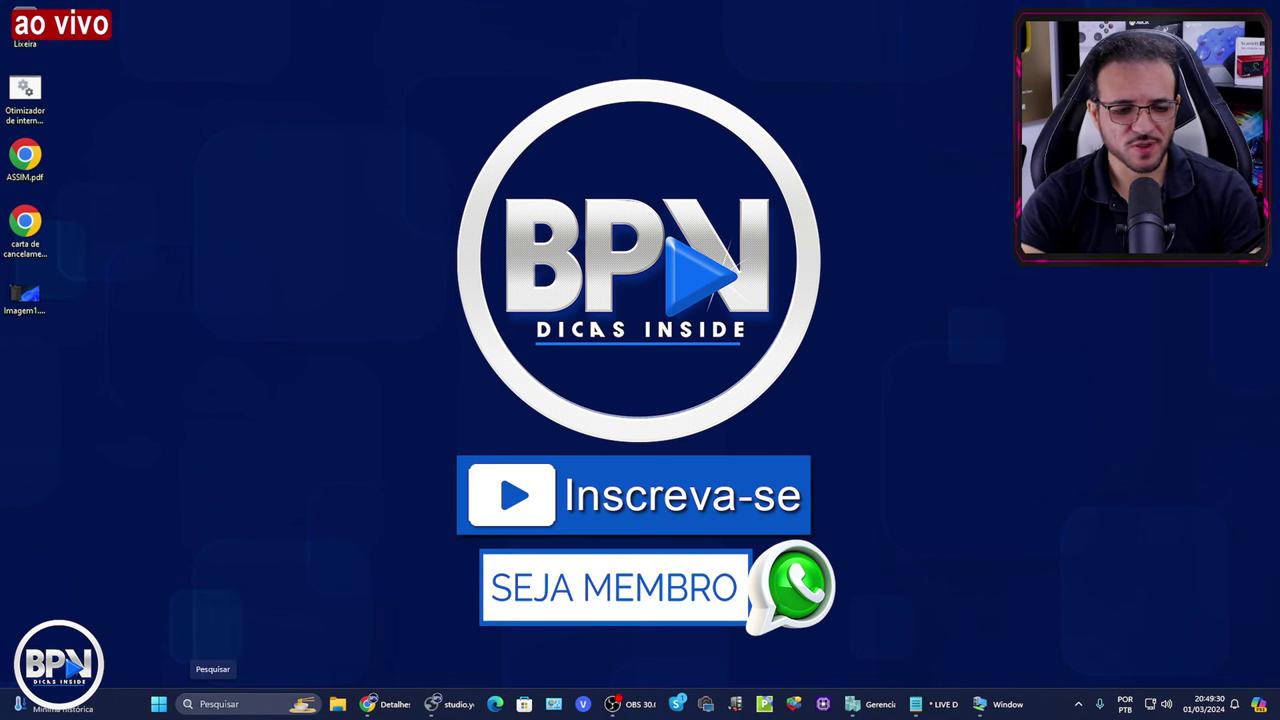
Step: Show Paint's options in the host's Windows search recent list and open its Microsoft Store page with the link sharing dialog
left_click(215, 703)
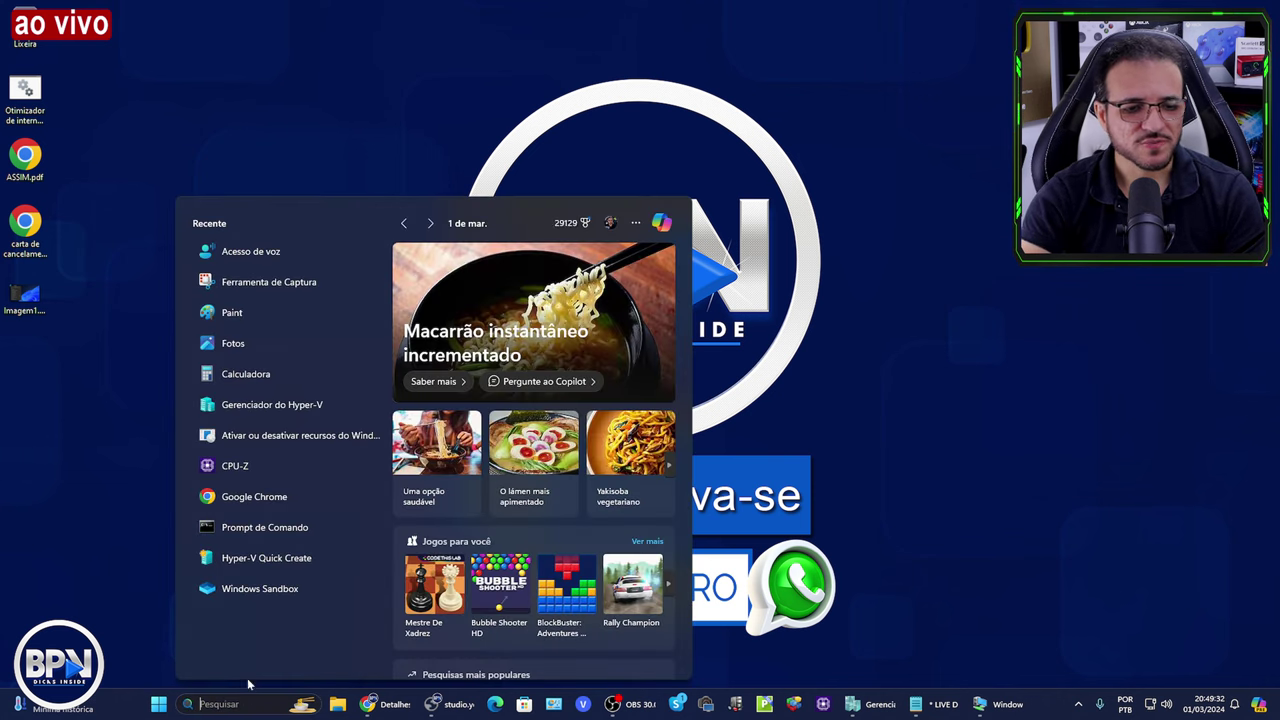
right_click(276, 312)
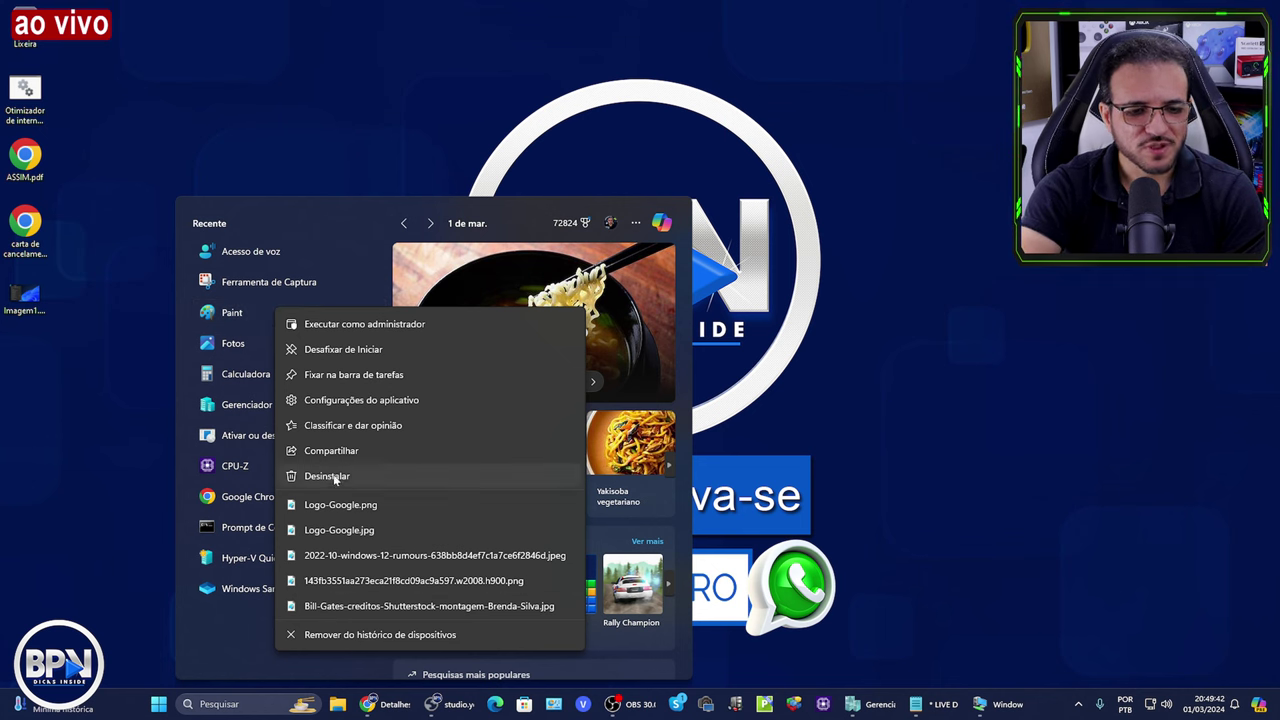
left_click(355, 427)
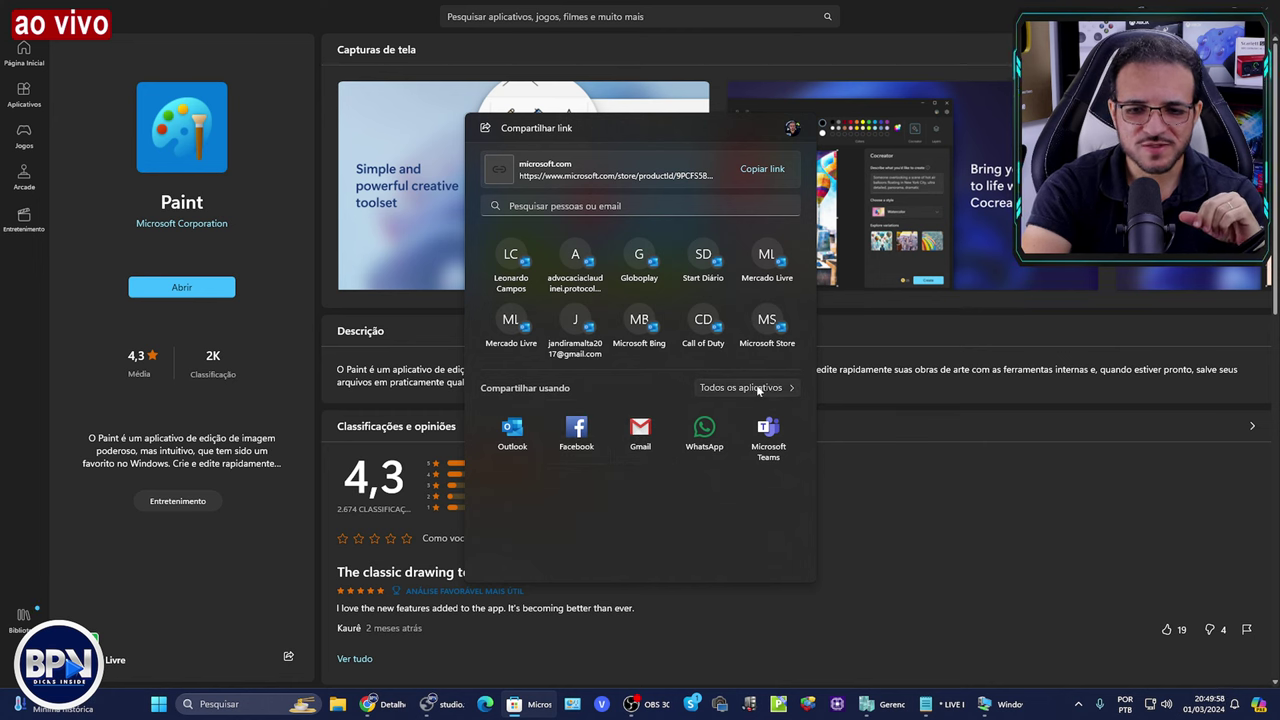
Step: Show all apps available for sharing Paint's link, return to the main sharing options, dismiss the dialog, and close the Microsoft Store
left_click(758, 389)
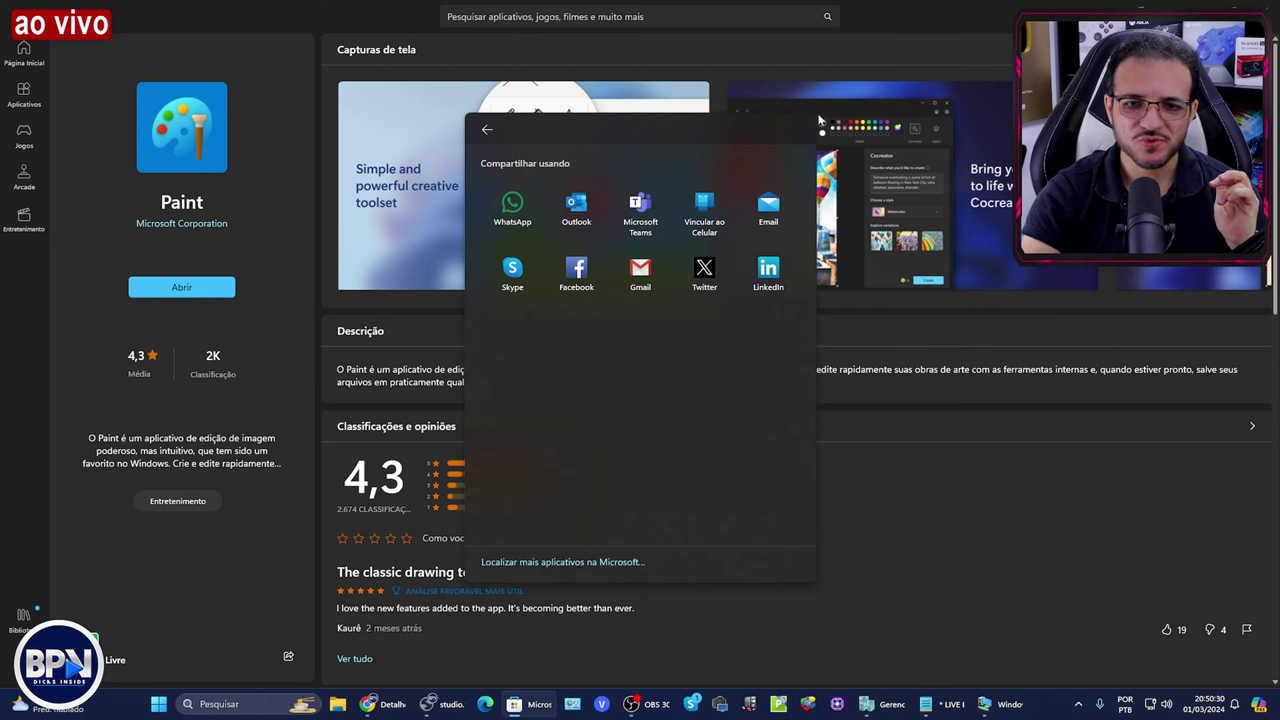
left_click(487, 129)
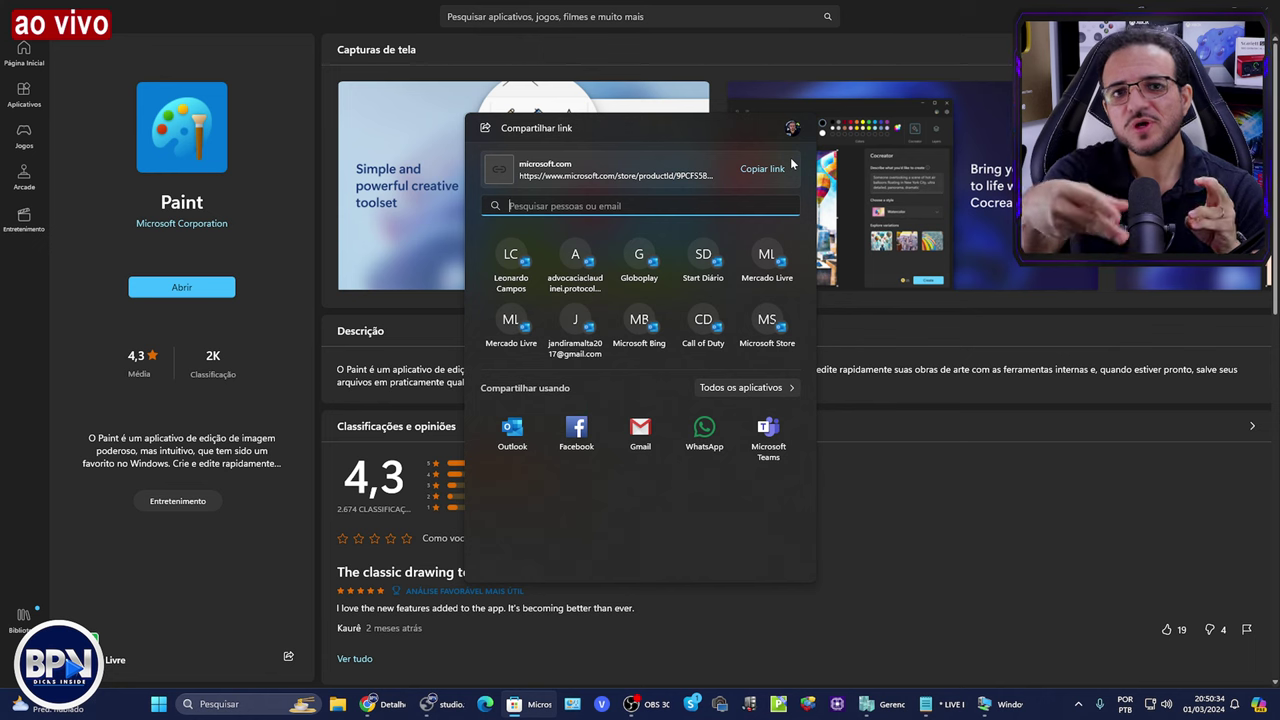
left_click(918, 479)
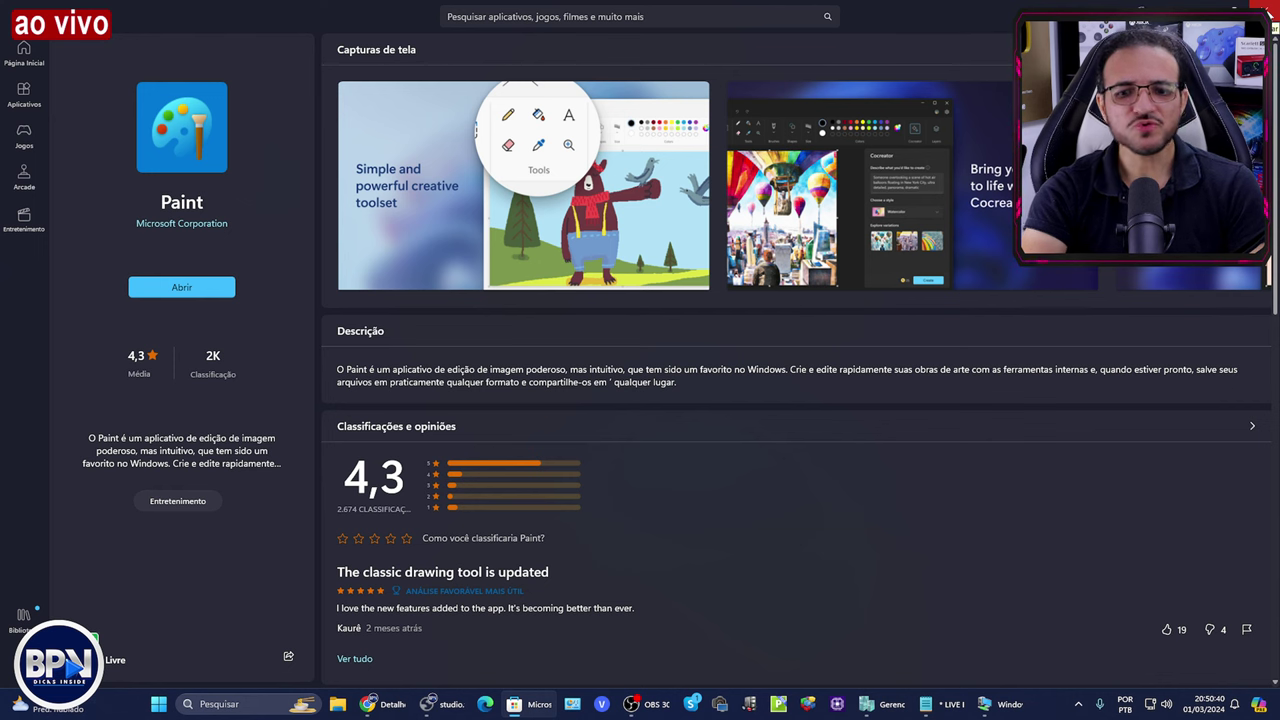
left_click(1262, 8)
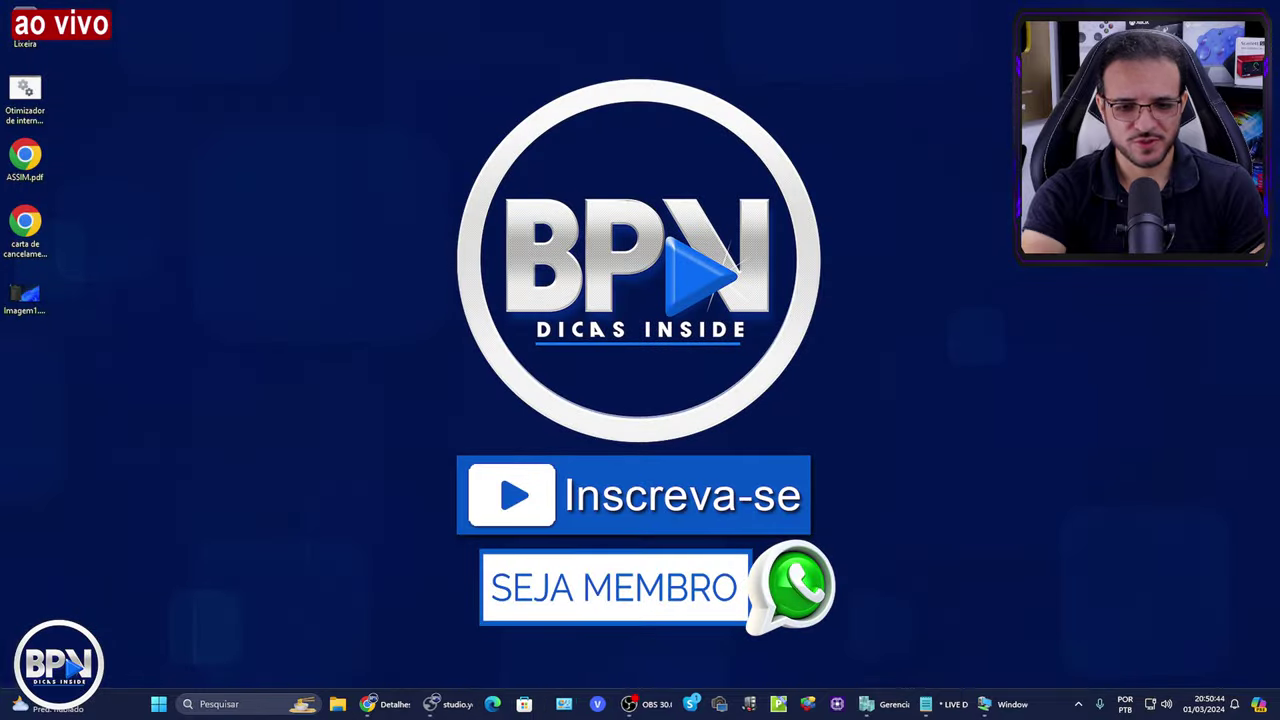
Step: Switch to OBS and change the live scene to BPV LIVE
left_click(625, 705)
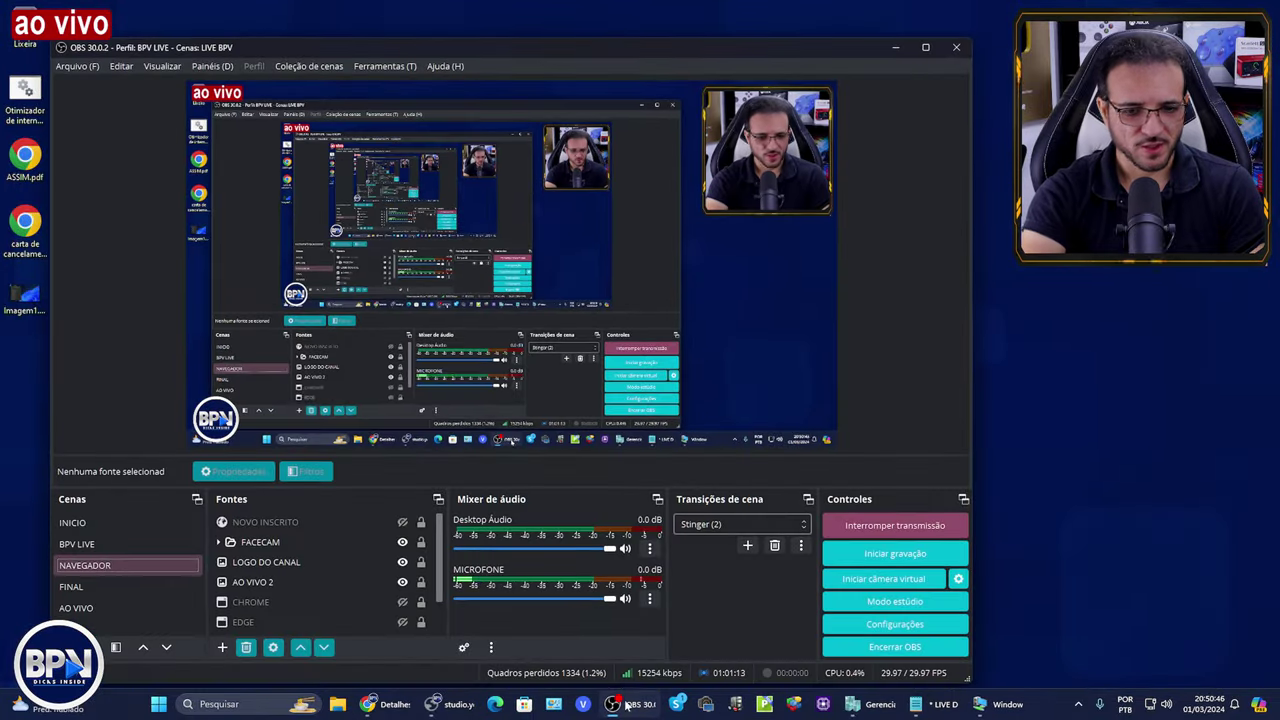
left_click(140, 545)
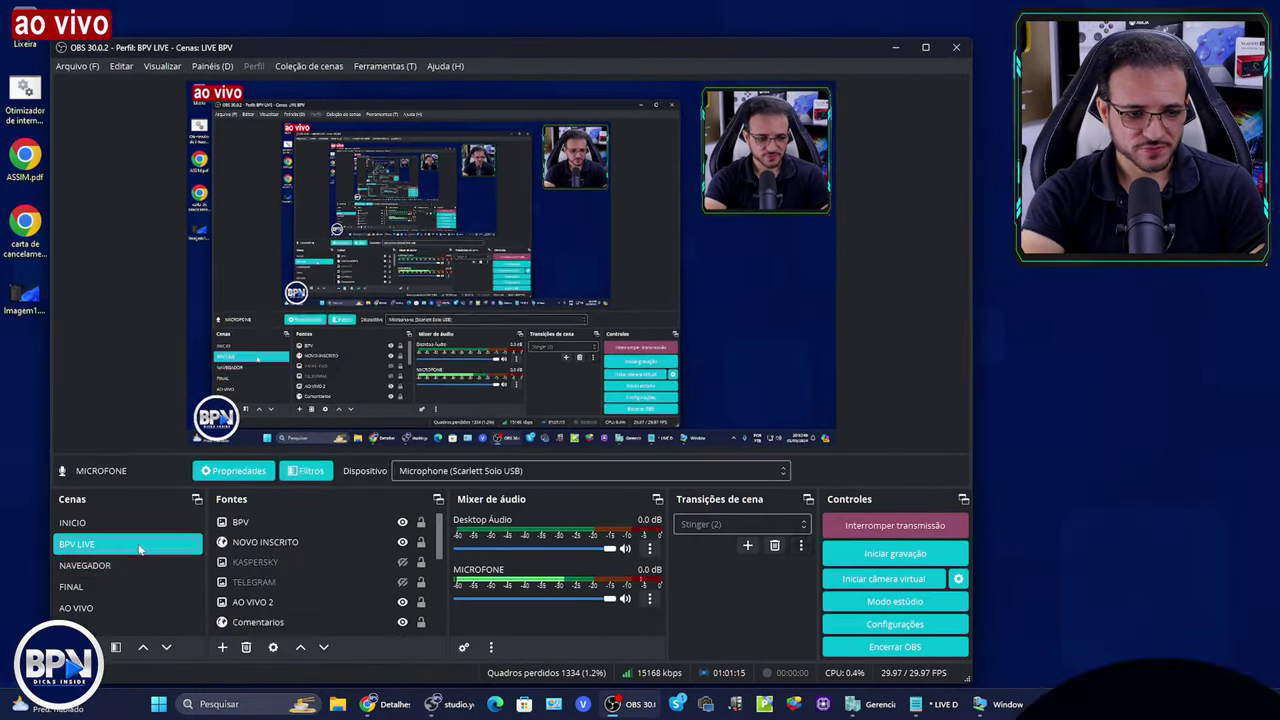